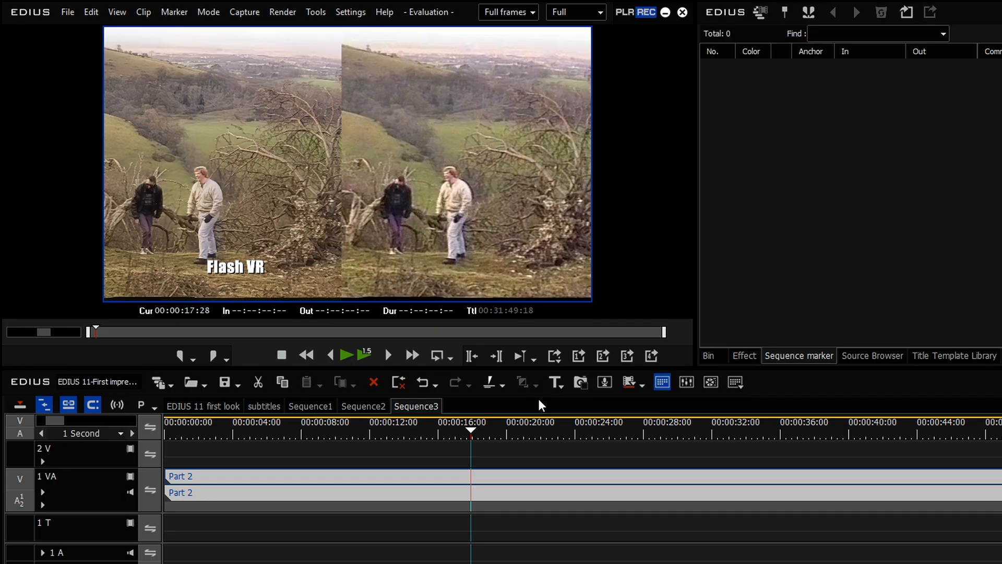
# - Start Speech to Text for the Part 2 video clip, with destination G:\DVC work\tutorial projects\EDIUS 11\EDIUS 11.5\Part 2.srt
pyautogui.click(709, 356)
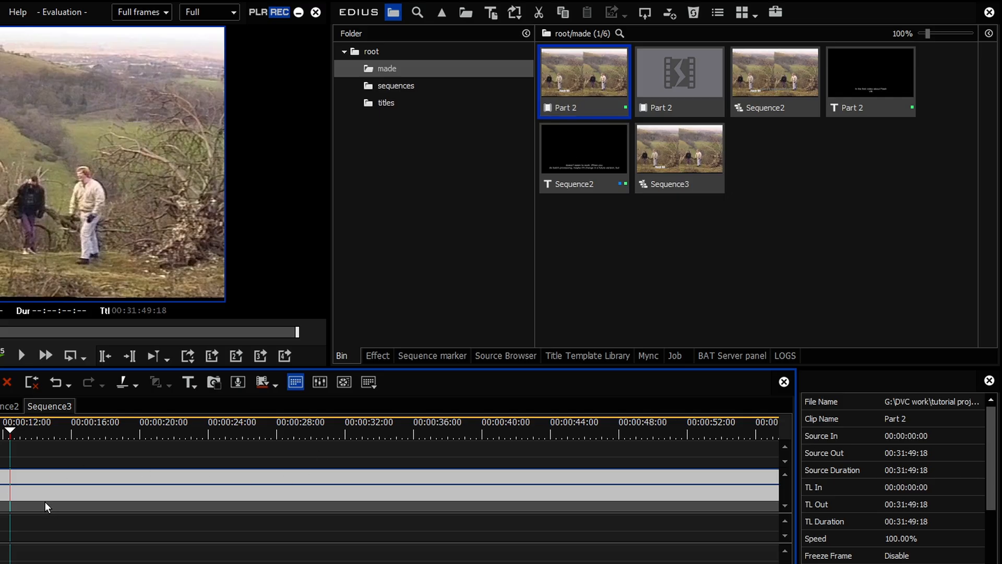
pyautogui.rightClick(574, 73)
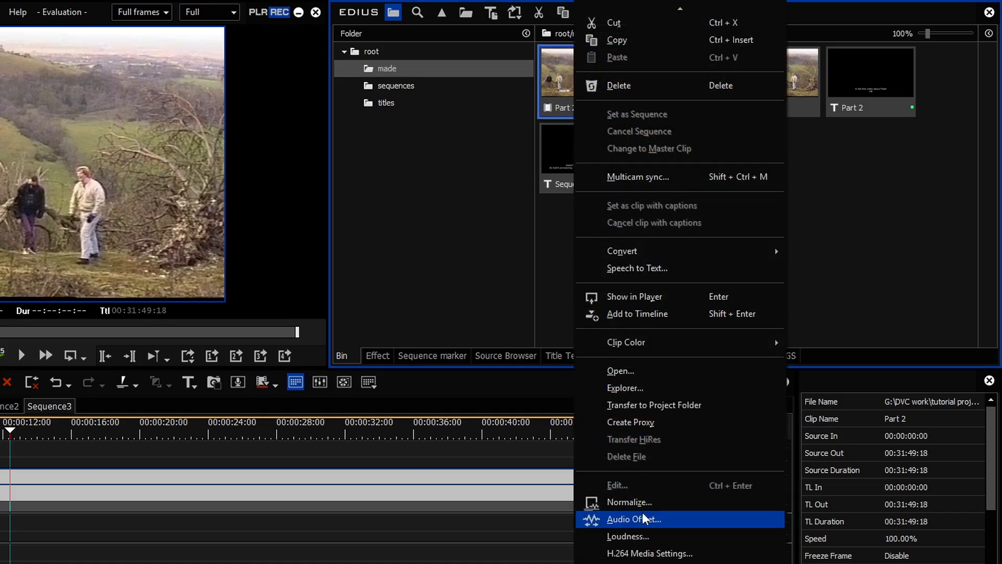
pyautogui.click(642, 269)
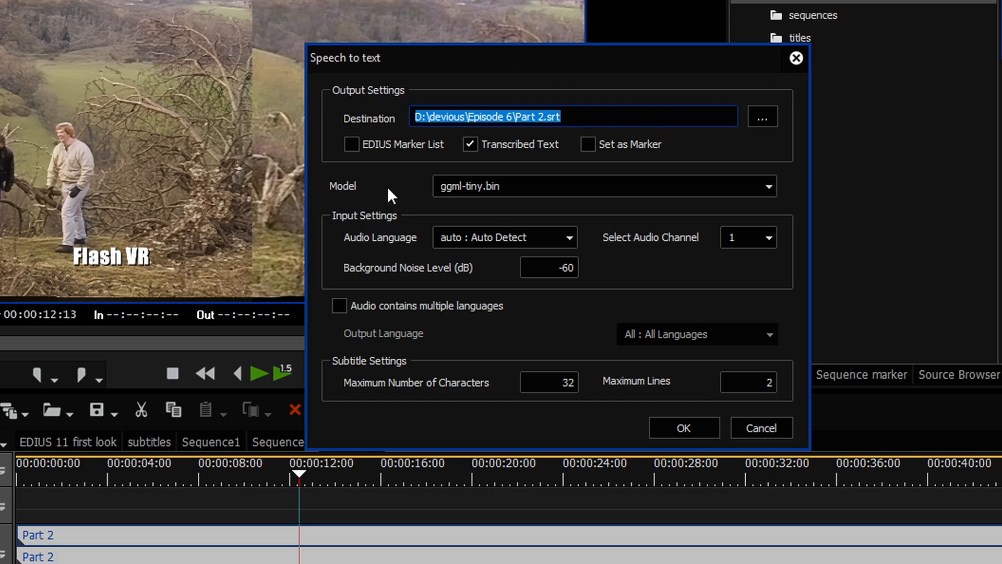
pyautogui.click(763, 117)
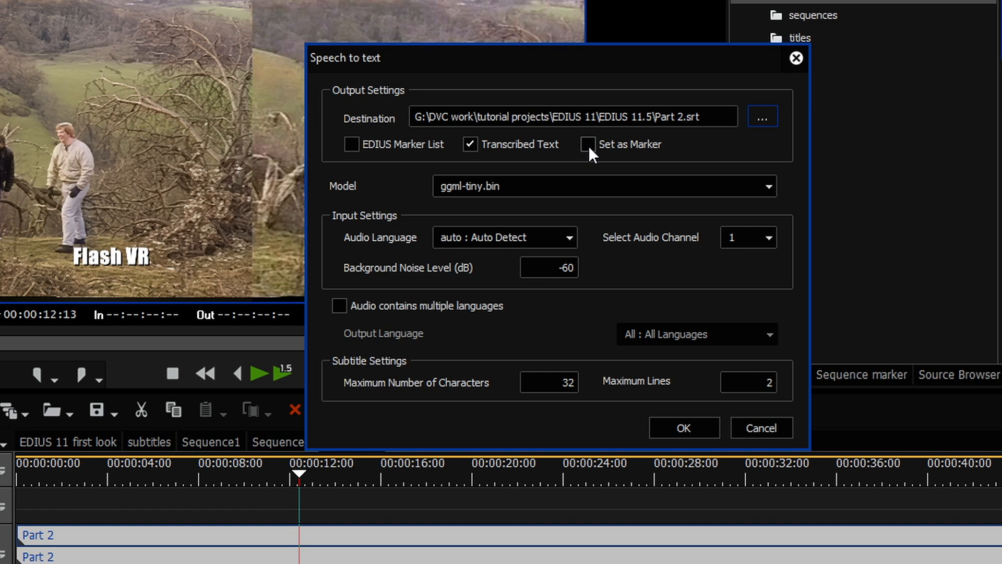
# - Enable EDIUS Marker List, Transcribed Text and Set as Marker as the transcription outputs
pyautogui.click(353, 145)
pyautogui.click(589, 143)
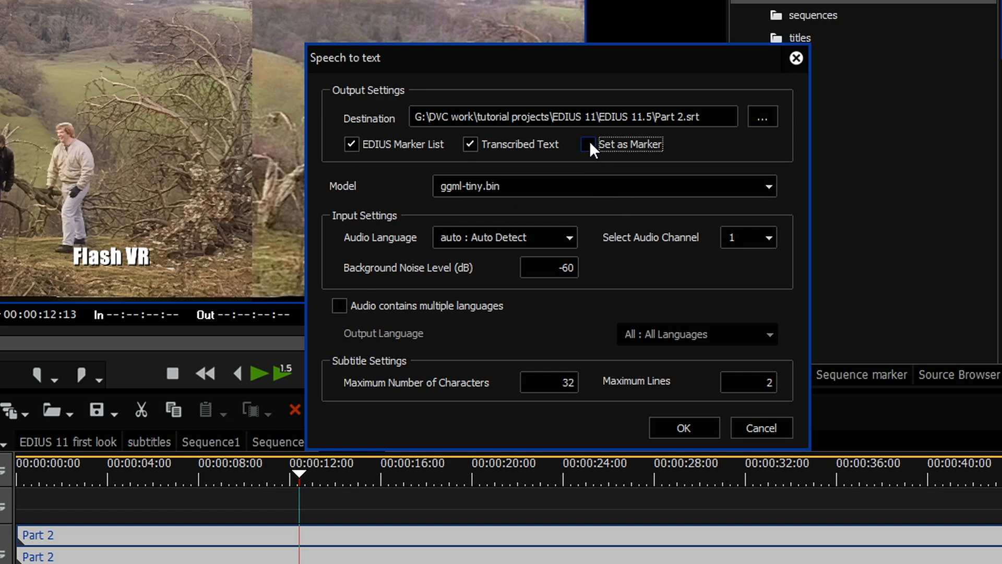
pyautogui.click(353, 145)
pyautogui.click(471, 145)
pyautogui.click(590, 146)
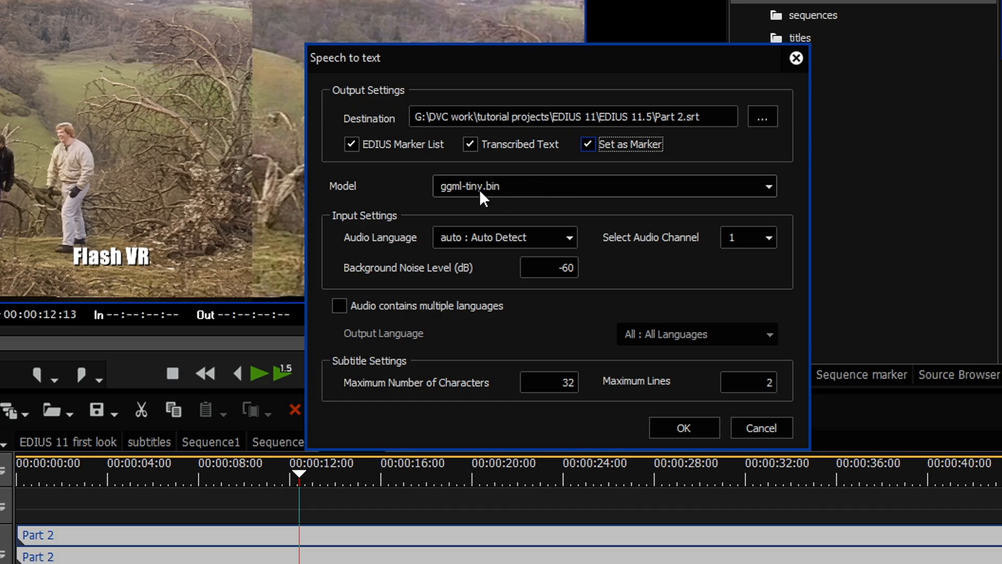
# - Set the transcription model to ggml-large-v2-q8_0.bin and the audio language to English
pyautogui.click(524, 189)
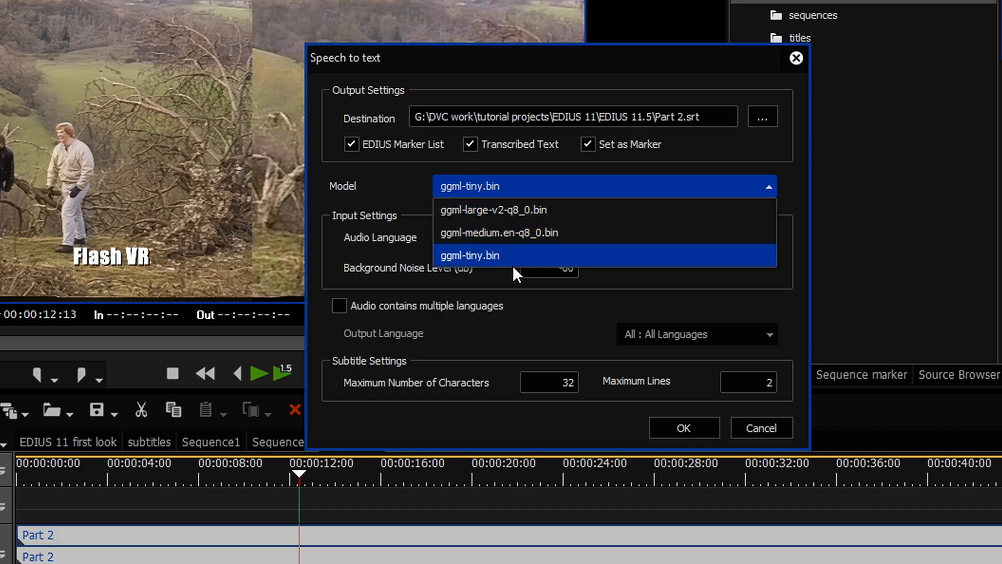
pyautogui.click(500, 214)
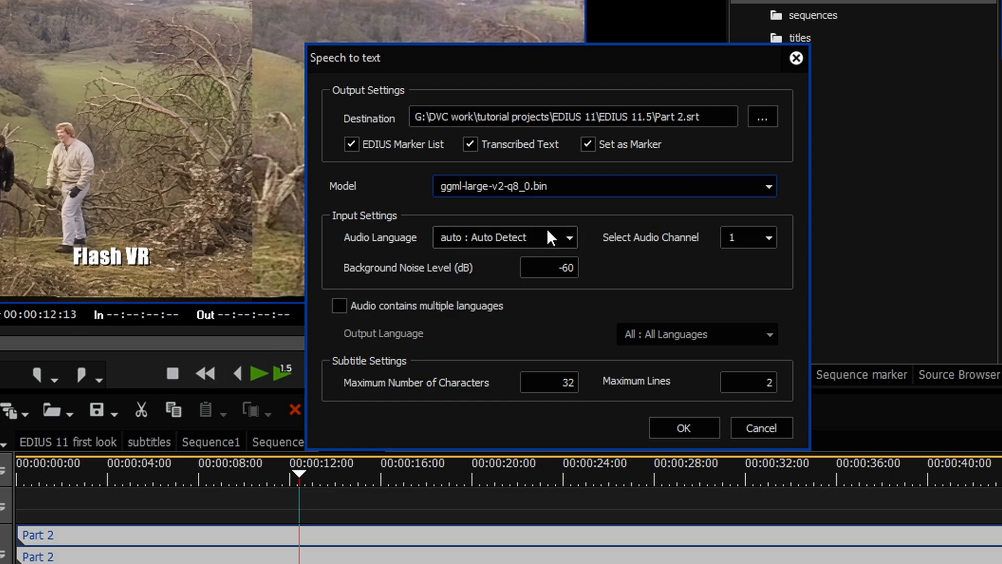
pyautogui.click(573, 238)
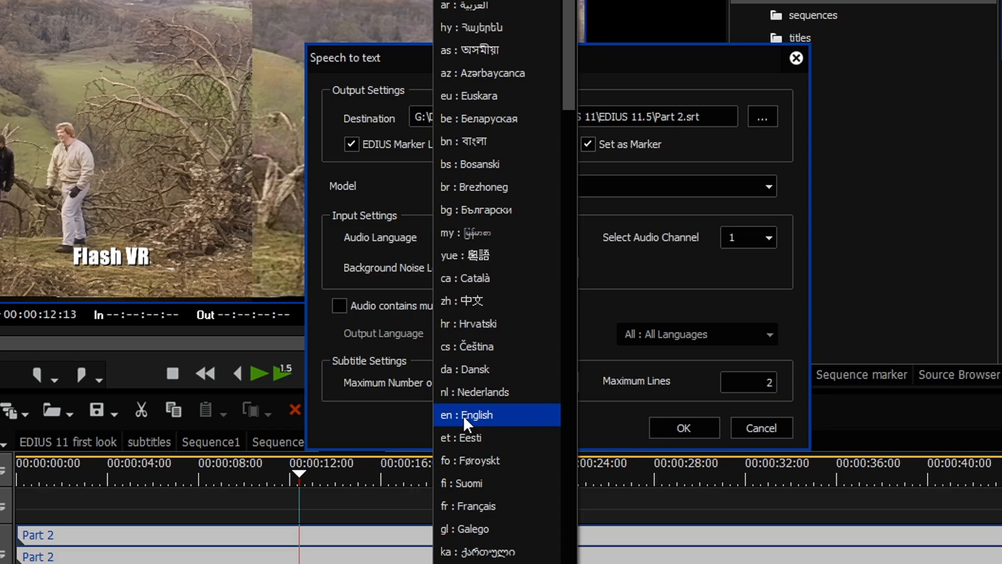
pyautogui.scroll(-7, 463, 415)
pyautogui.click(576, 279)
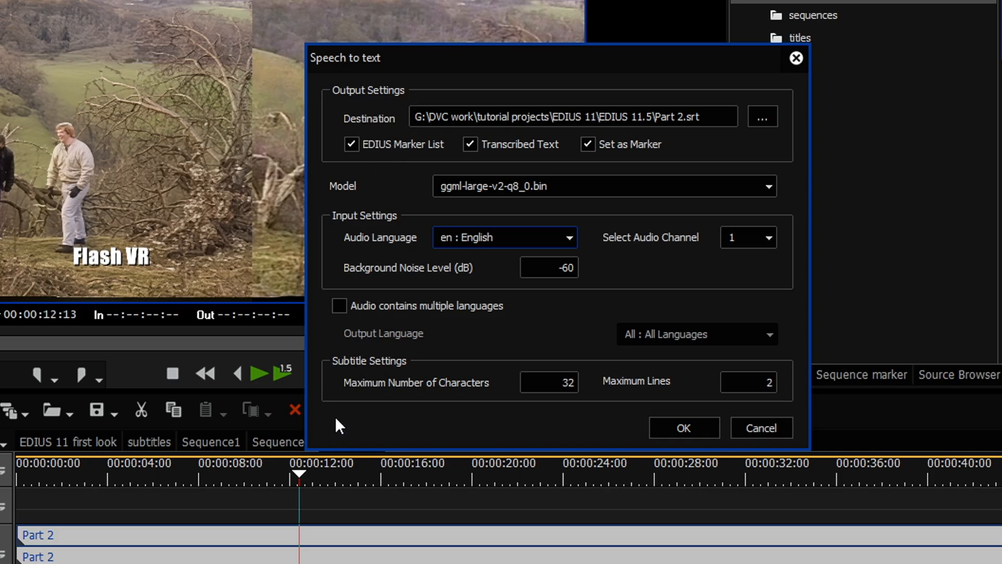
# - Try the multiple-language audio option with English as the output language, and turn the option back off
pyautogui.click(341, 303)
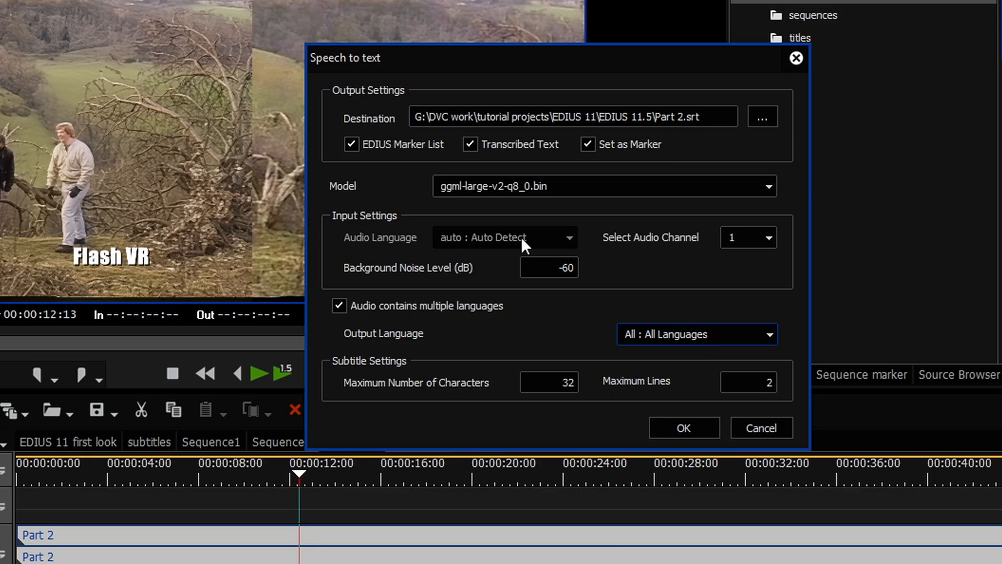
pyautogui.click(748, 334)
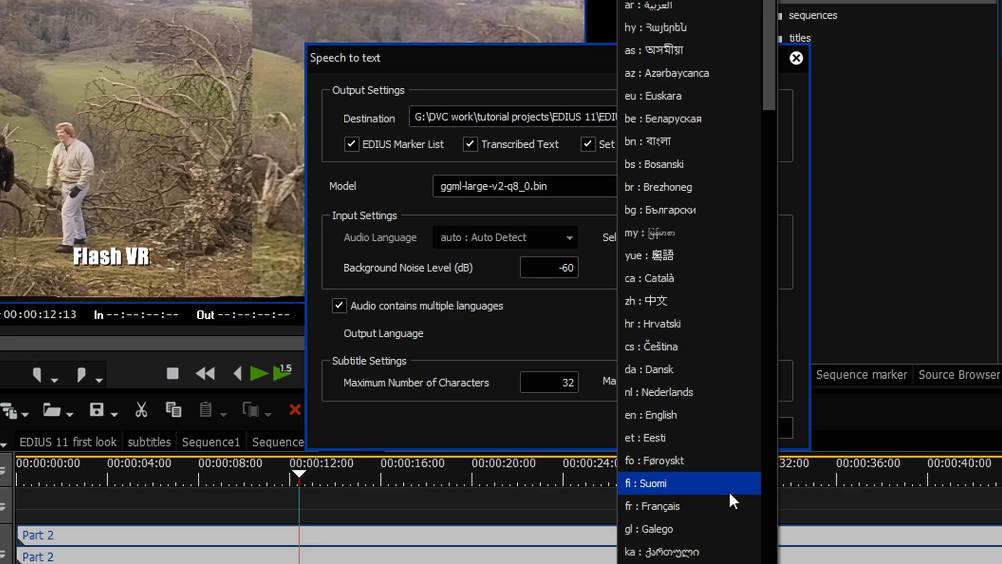
pyautogui.click(674, 420)
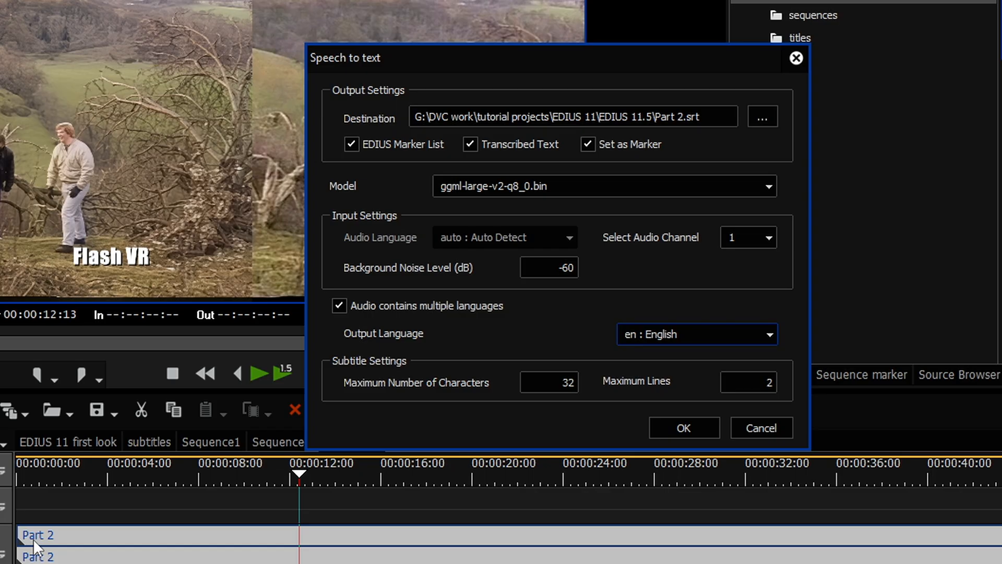
pyautogui.click(337, 308)
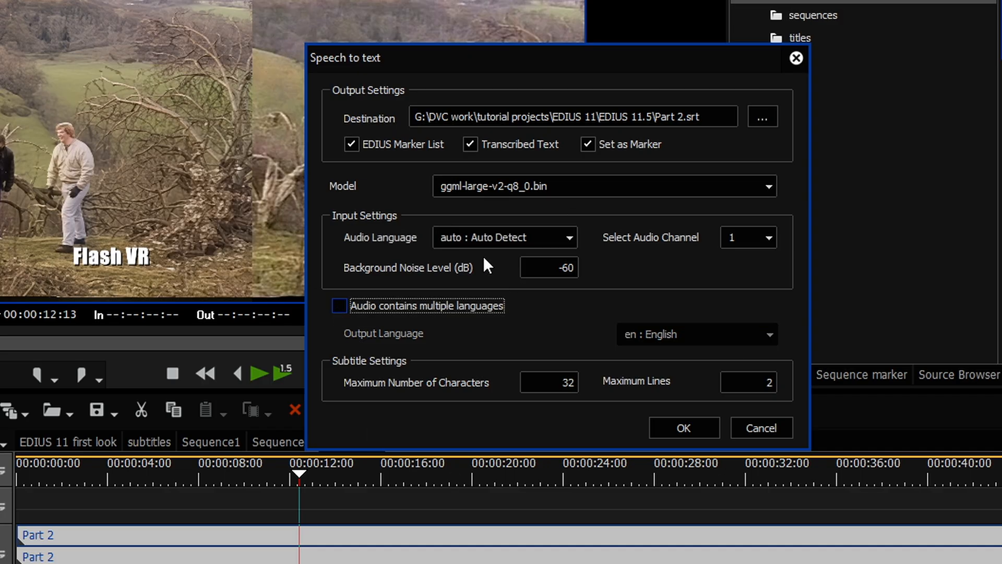
# - Set the audio language to English with audio channel 1, and cancel the Part 2 clip's transcription
pyautogui.click(481, 237)
pyautogui.scroll(-3, 479, 234)
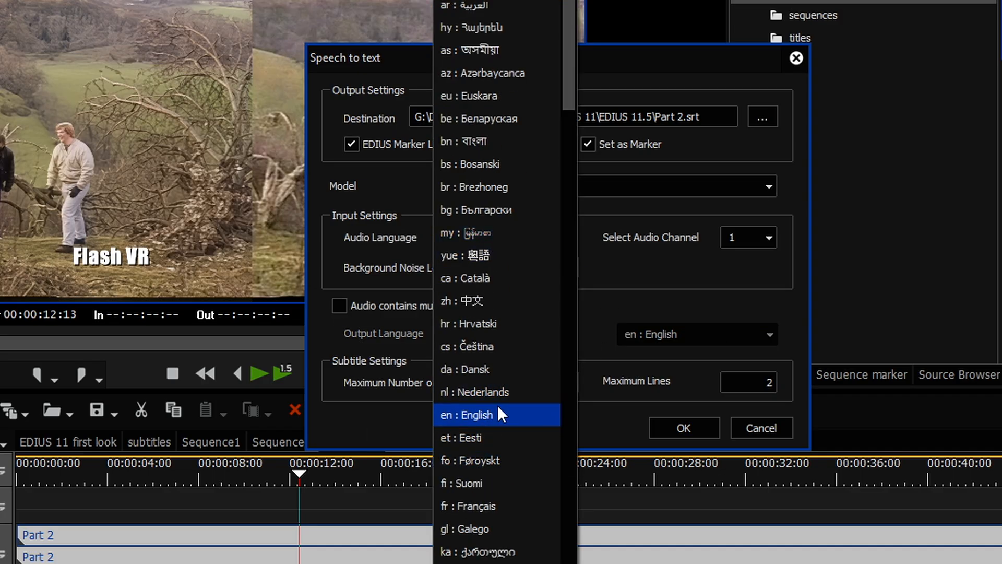
pyautogui.click(499, 409)
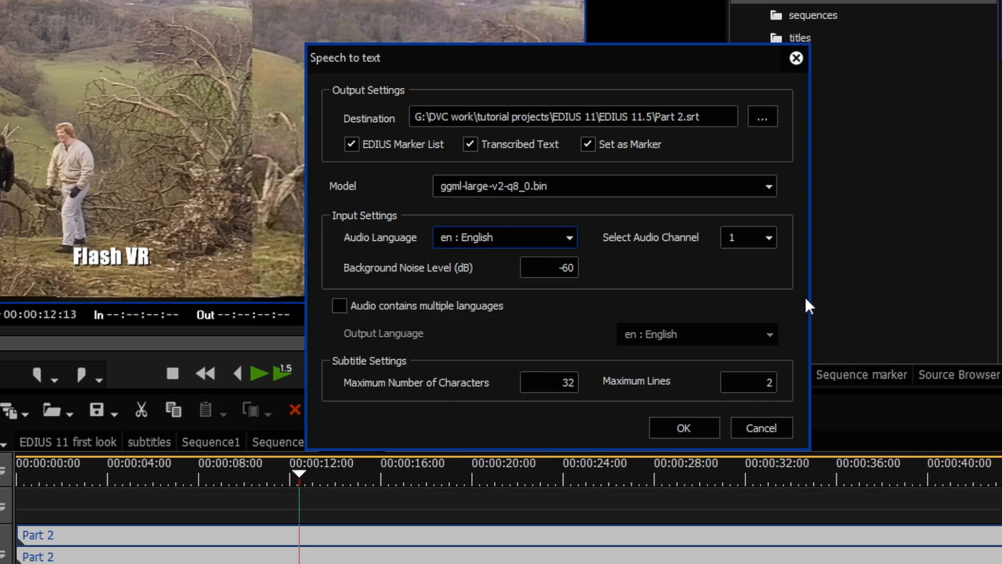
pyautogui.click(768, 239)
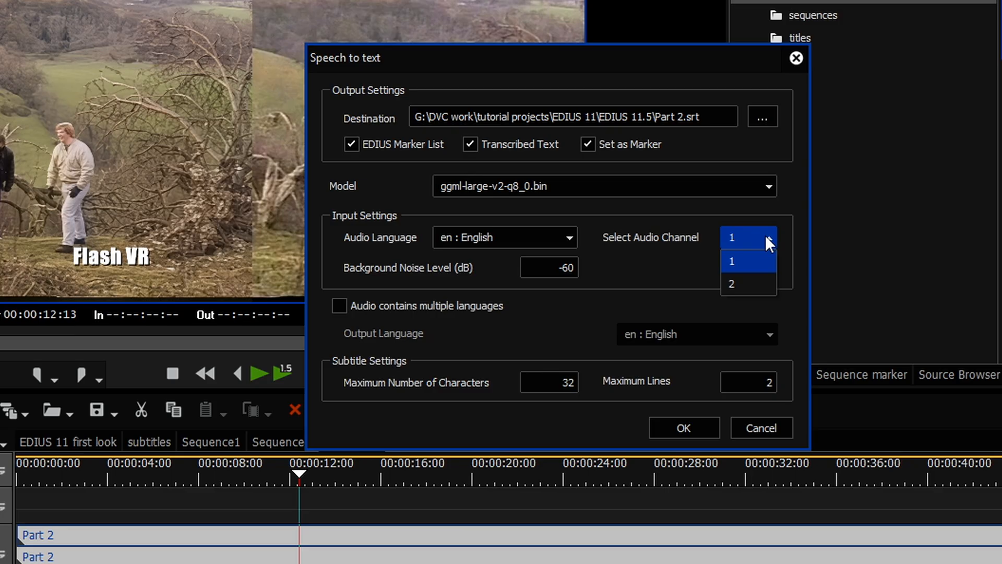
pyautogui.click(742, 262)
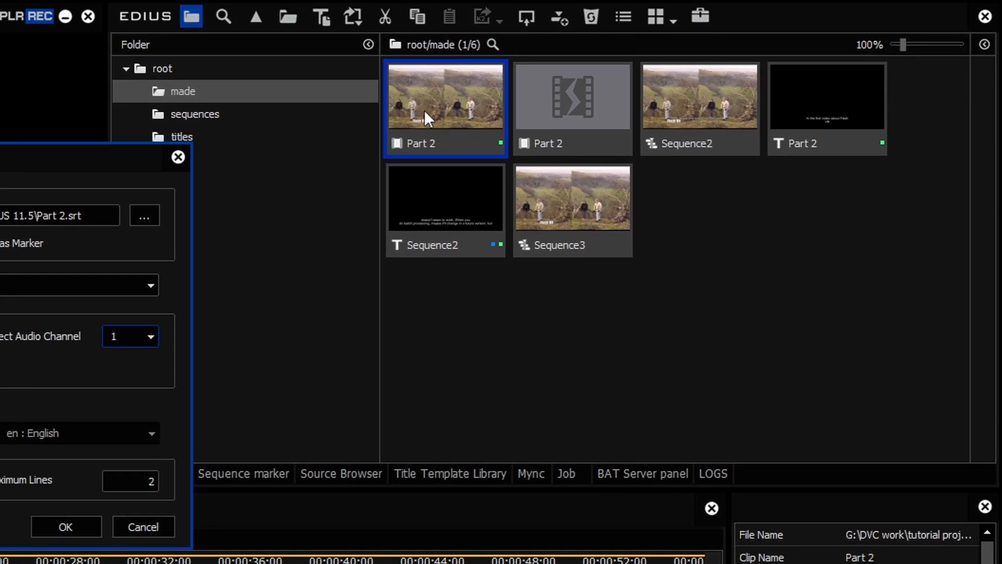
pyautogui.click(158, 530)
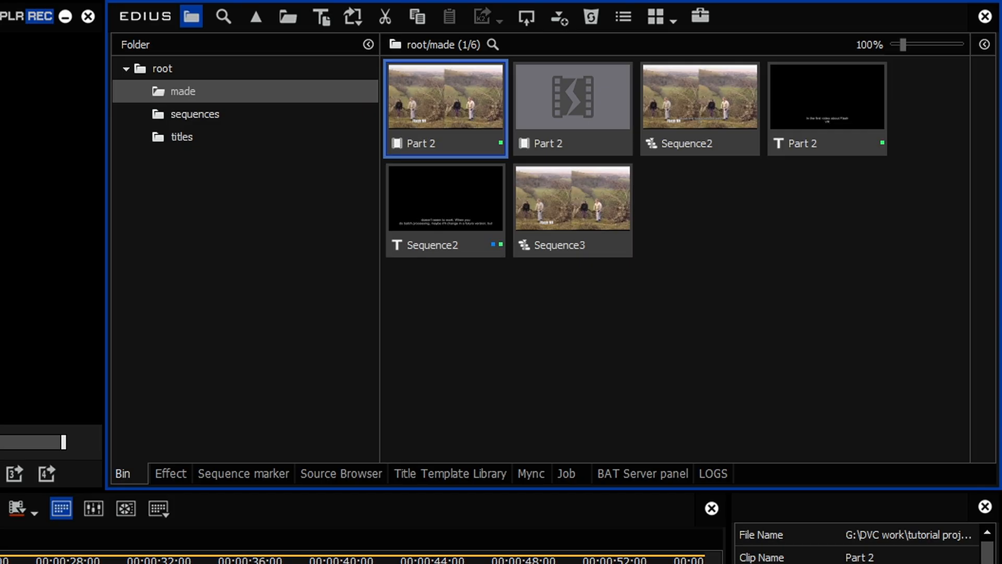
# - Mark a short range of the Sequence3 timeline with in point 00:00:15:17 and out point 00:00:18:20
pyautogui.moveTo(0, 442); pyautogui.dragTo(0, 442)
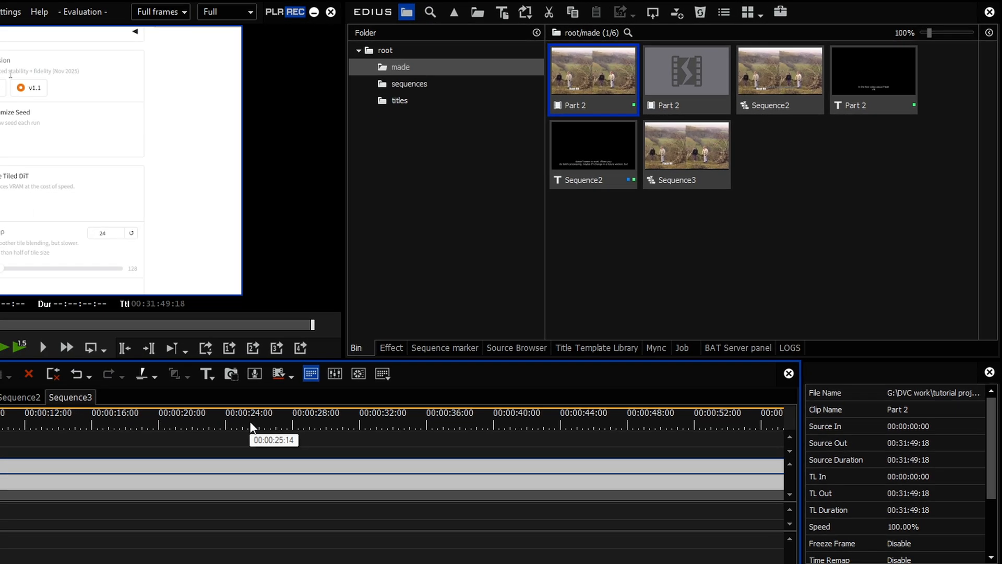
pyautogui.click(77, 426)
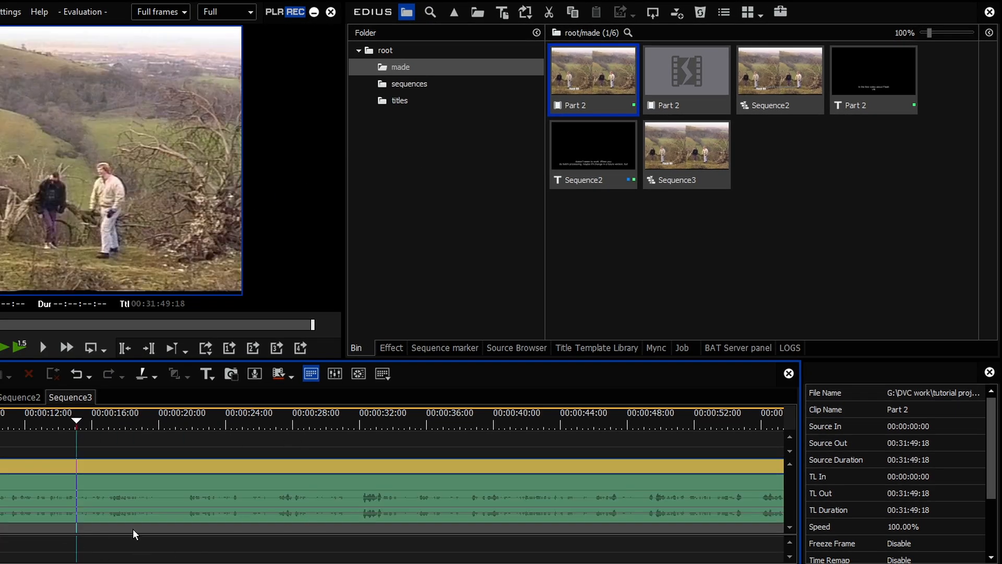
pyautogui.press('space')
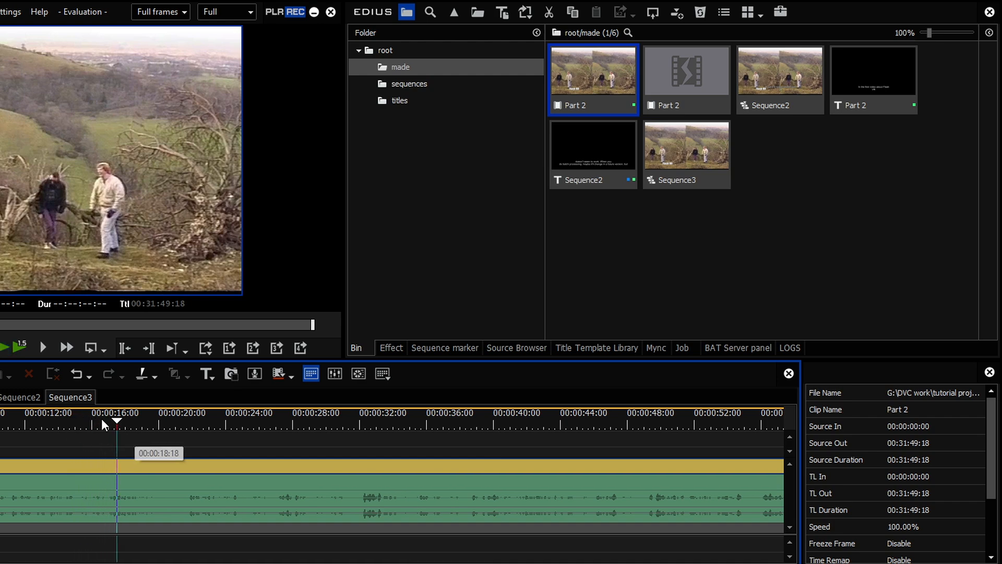
pyautogui.moveTo(101, 418); pyautogui.dragTo(82, 418)
pyautogui.press('i')
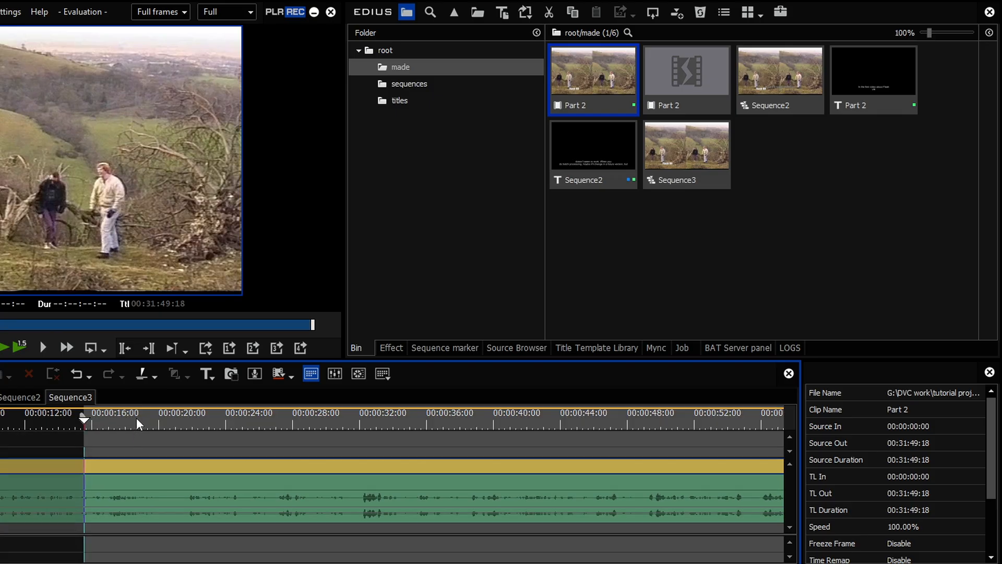
pyautogui.click(137, 419)
pyautogui.press('o')
# - Run Speech to Text on the marked in/out range using the ggml-large-v2-q8_0.bin model and English audio language
pyautogui.rightClick(120, 422)
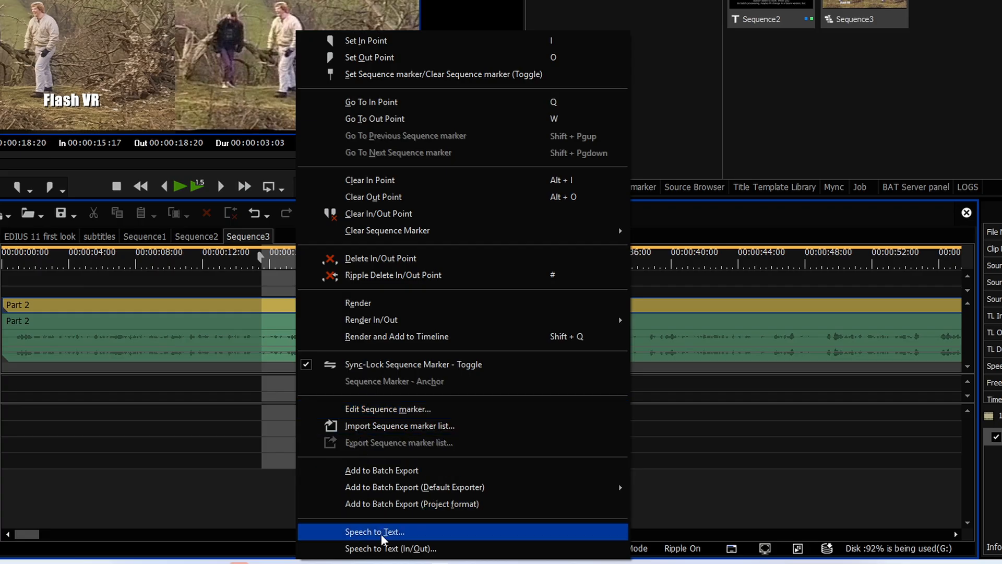
pyautogui.click(406, 552)
pyautogui.click(391, 93)
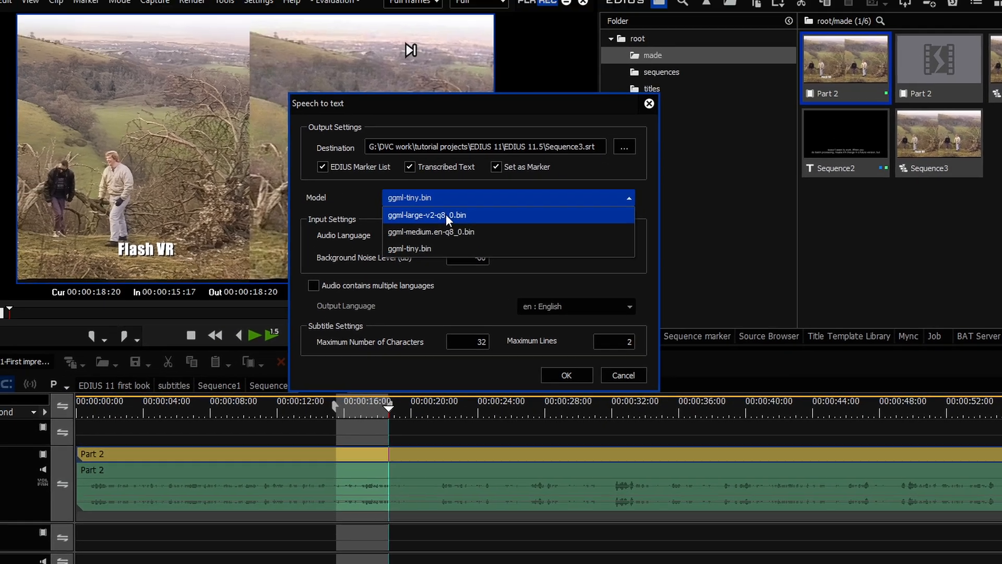
pyautogui.click(446, 215)
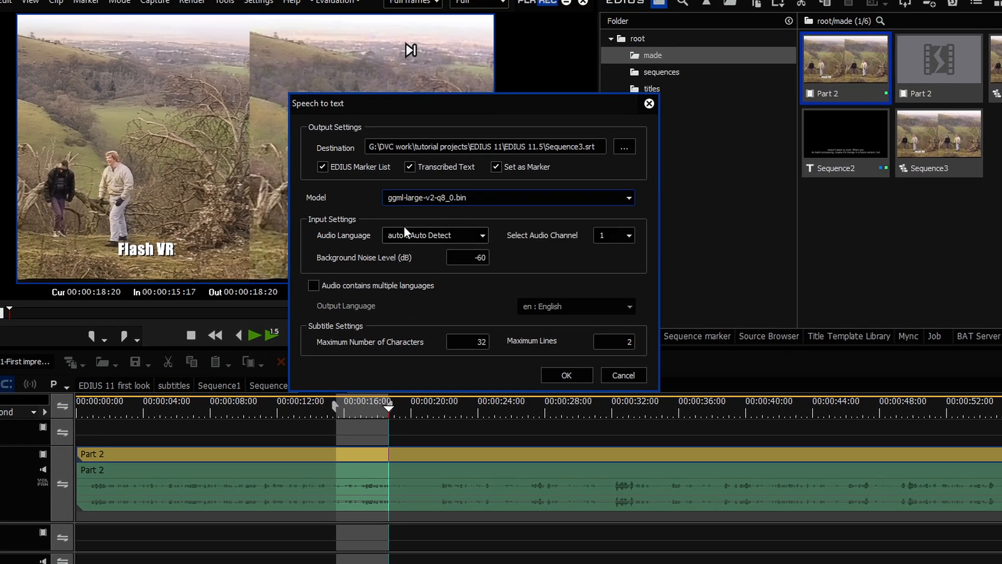
pyautogui.click(407, 234)
pyautogui.click(437, 365)
pyautogui.click(572, 374)
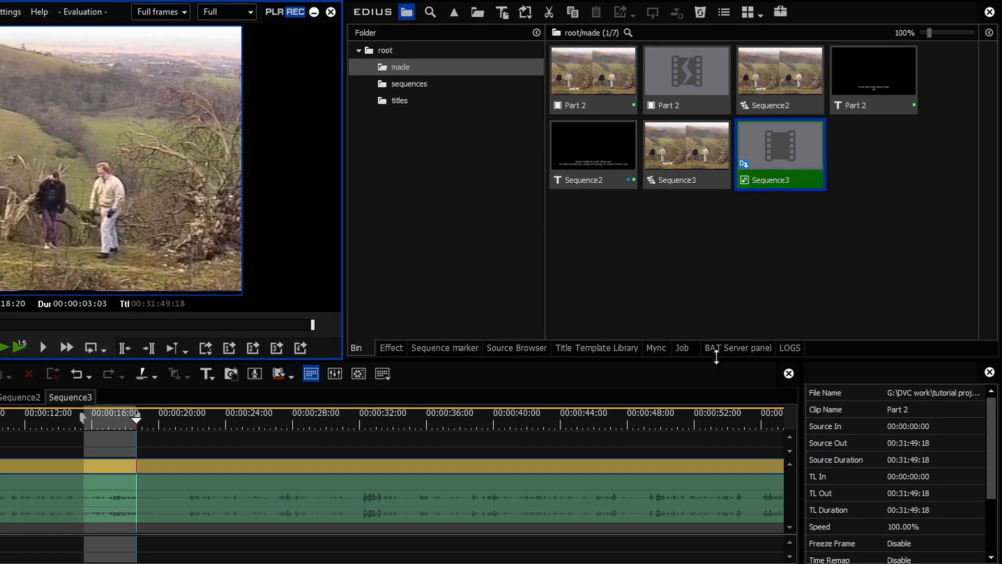
# - Limit the job list to 1 day and check the progress of the Sequence3.srt export job
pyautogui.click(683, 348)
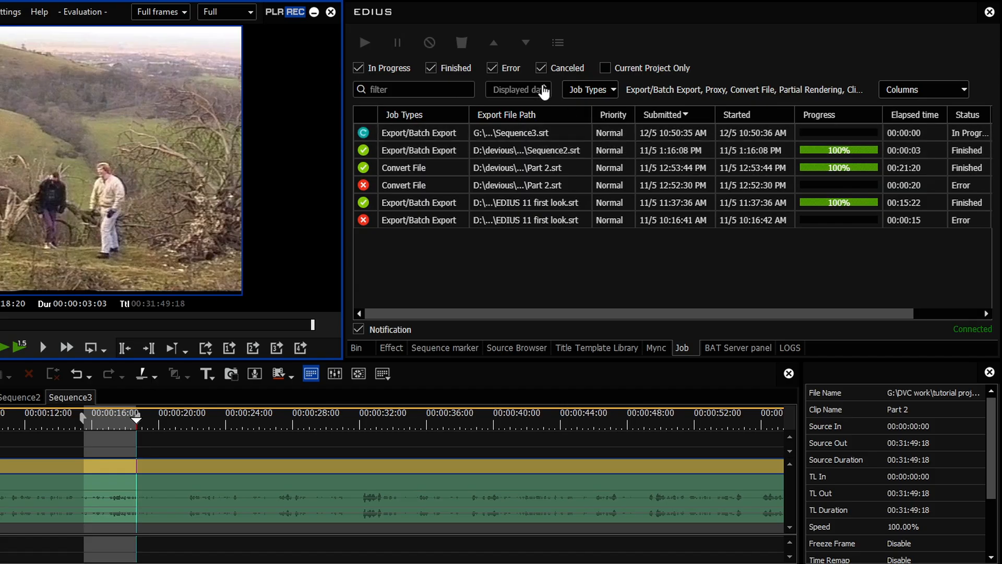
pyautogui.click(544, 86)
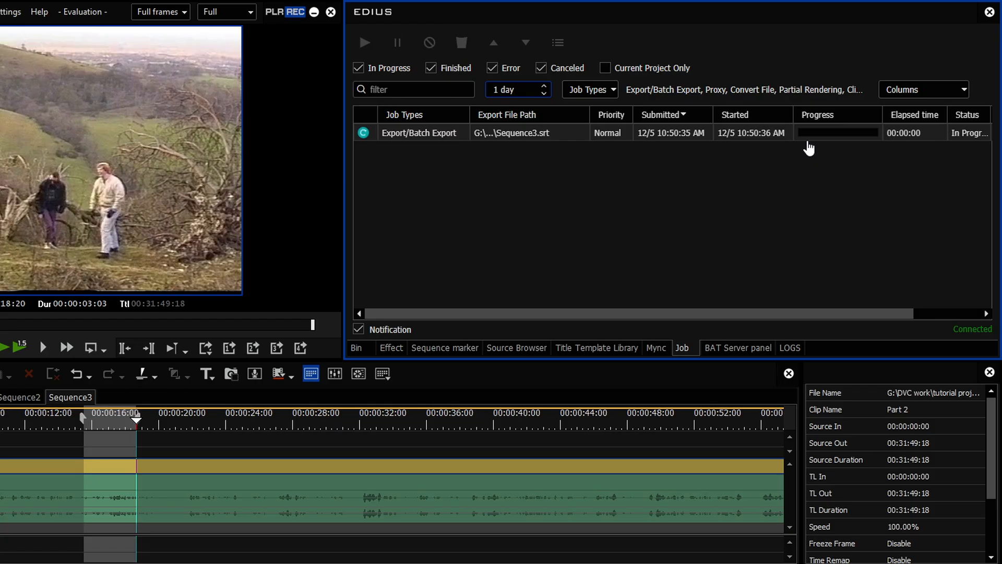
pyautogui.click(421, 137)
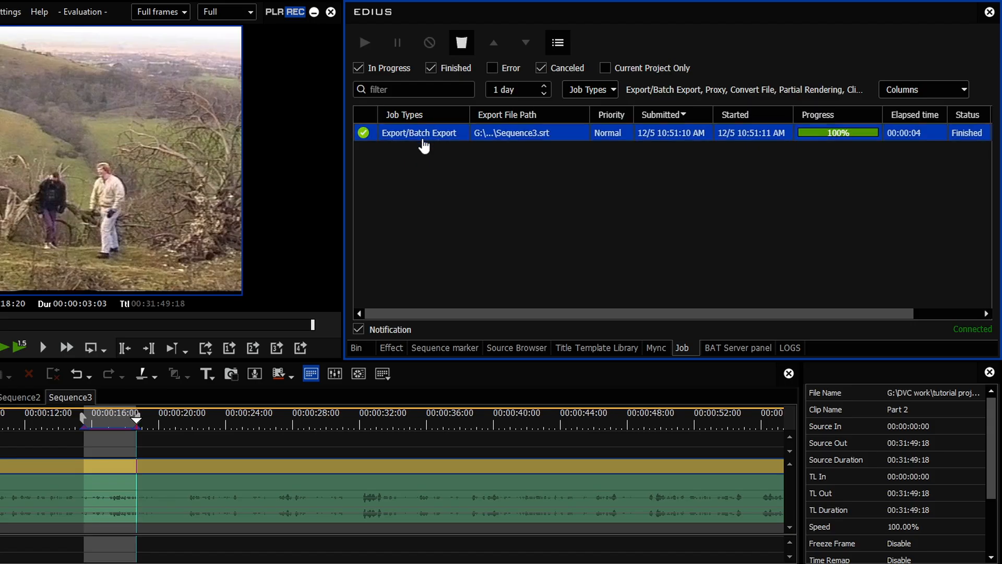
# - Return to the clip bin and rename the open timeline sequence "test subtitle"
pyautogui.click(357, 348)
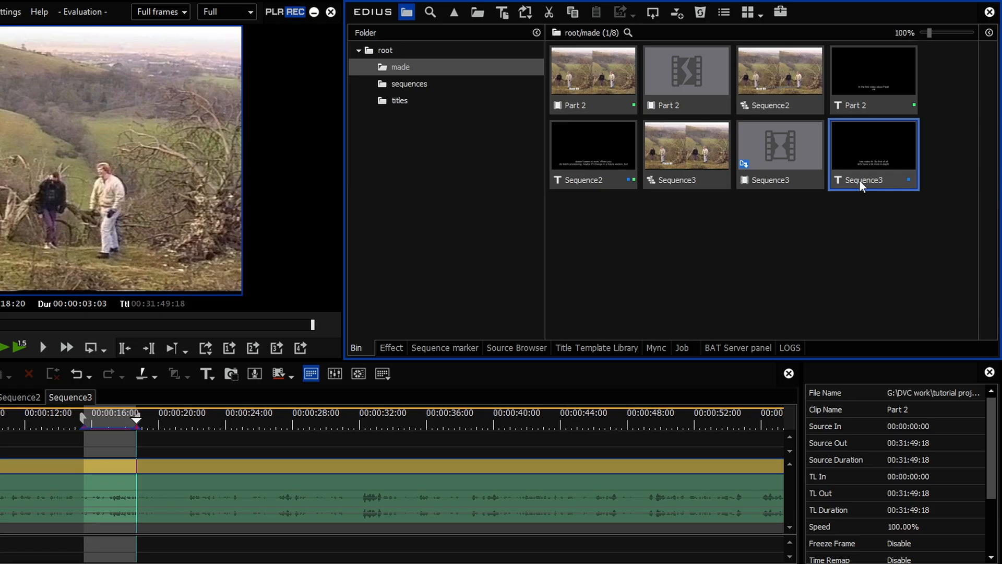
pyautogui.doubleClick(73, 394)
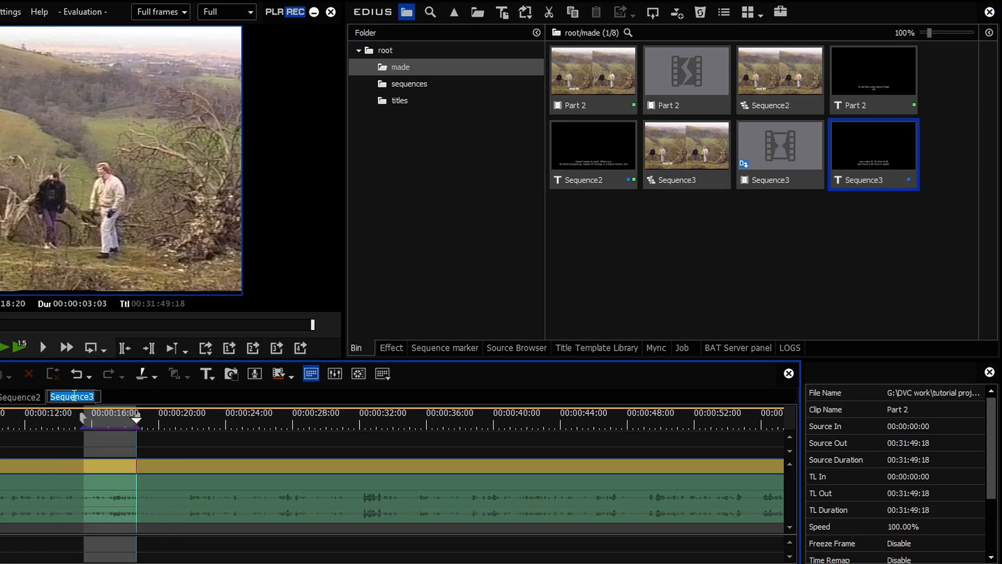
pyautogui.write('test subtitle')
pyautogui.press('Return')
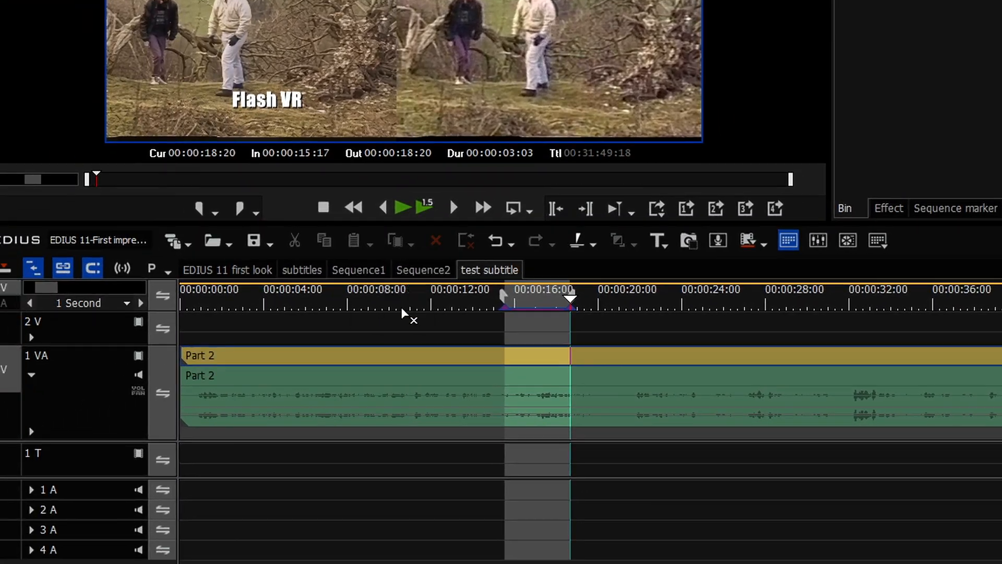
# - Place the transcribed Sequence3 title clip on track 2 V at the in point and preview its subtitle at 00:00:16:13
pyautogui.moveTo(520, 326); pyautogui.dragTo(519, 326)
pyautogui.click(525, 298)
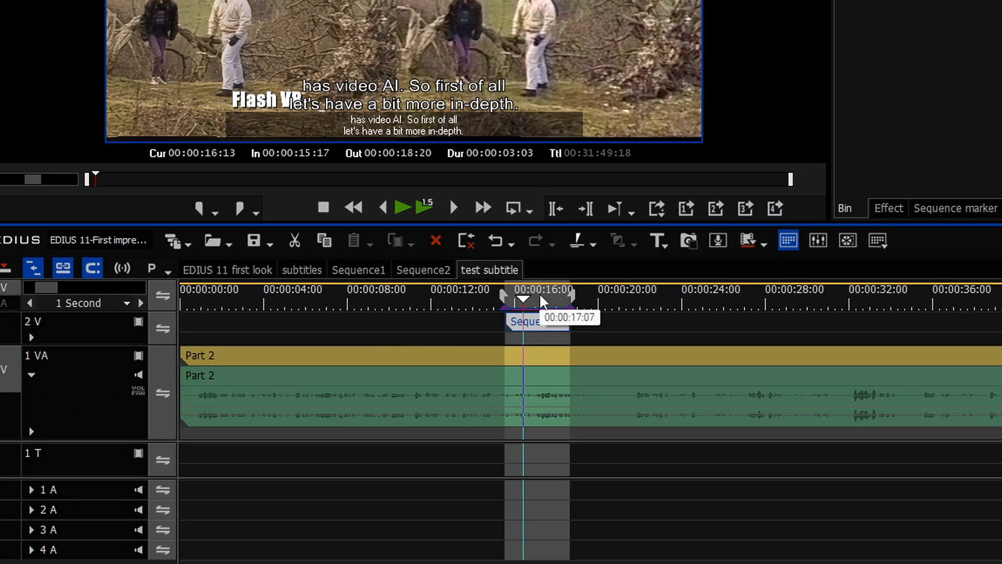
pyautogui.click(30, 303)
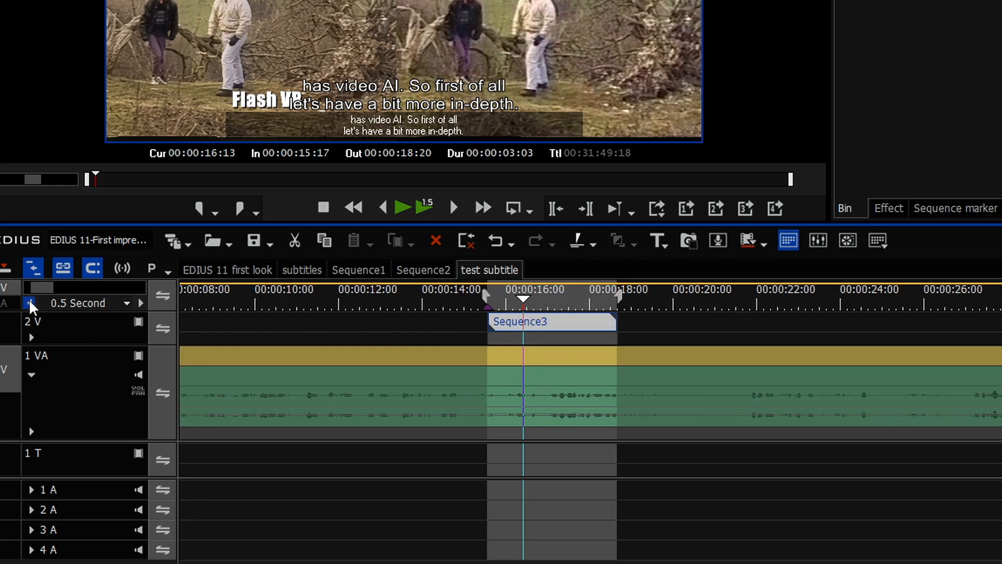
# - Turn off the preview's marker overlay and play the Sequence3 title clip from its in point at 00:00:15:17
pyautogui.click(29, 303)
pyautogui.click(30, 303)
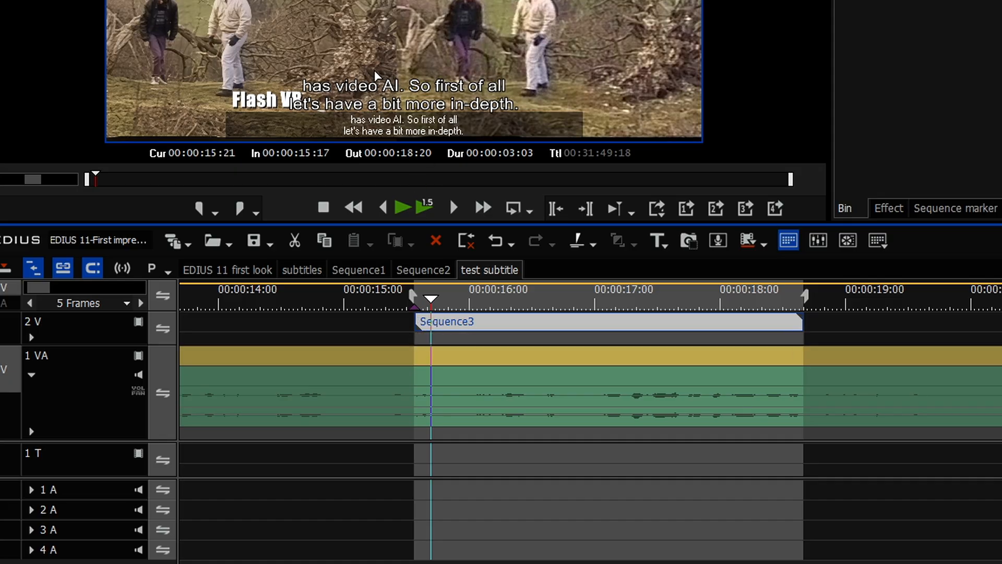
pyautogui.moveTo(431, 298); pyautogui.dragTo(616, 298)
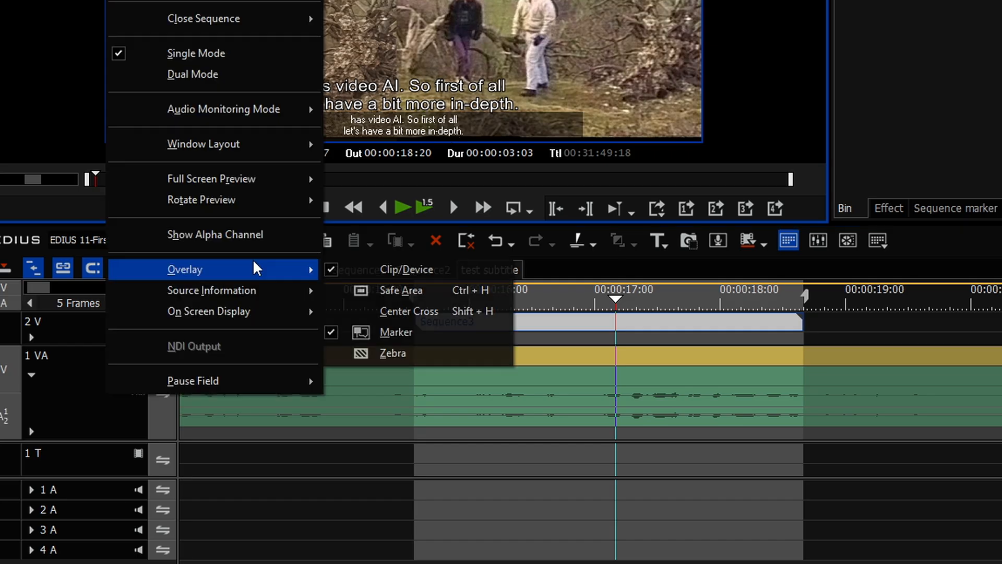
pyautogui.click(329, 332)
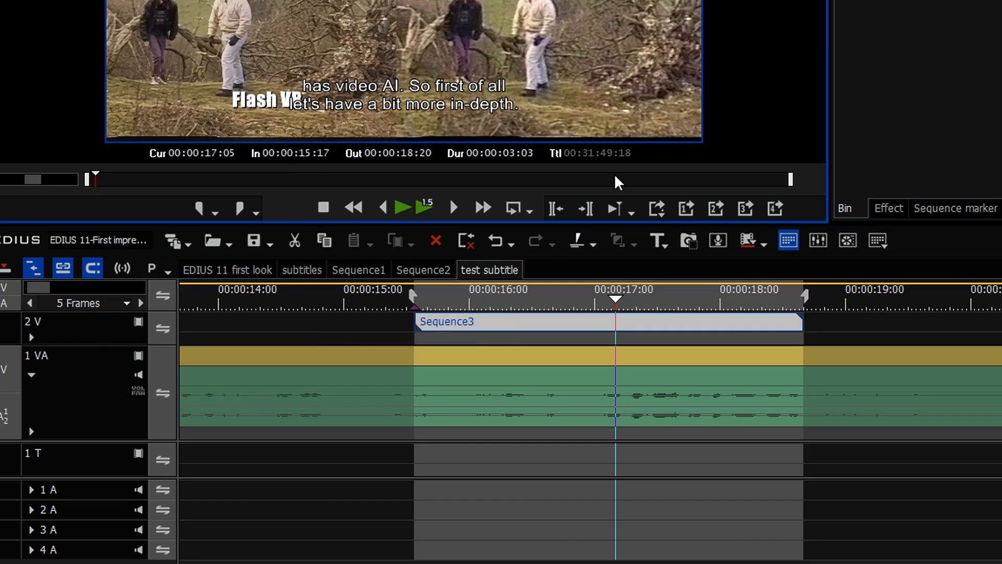
pyautogui.moveTo(532, 299); pyautogui.dragTo(414, 291)
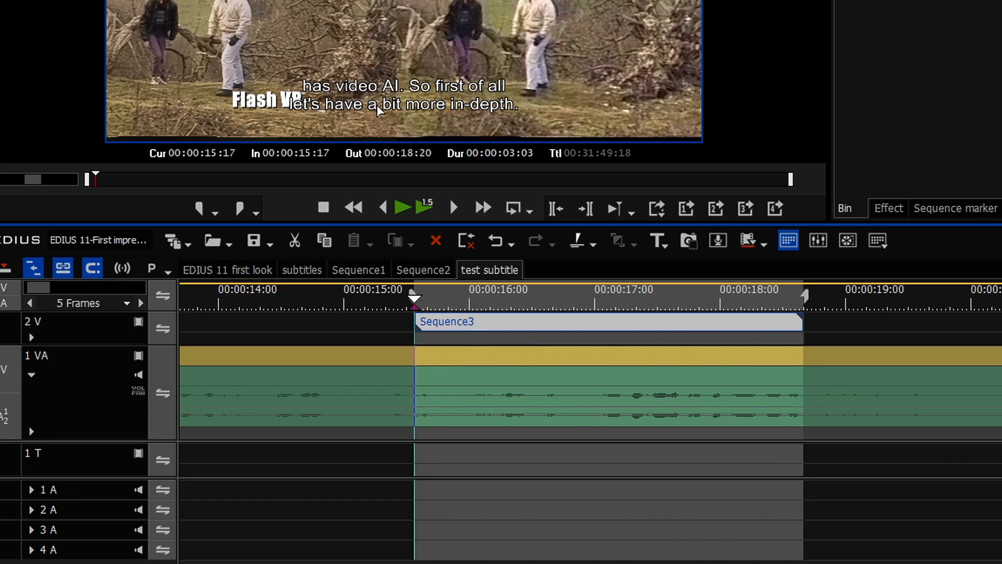
pyautogui.press('space')
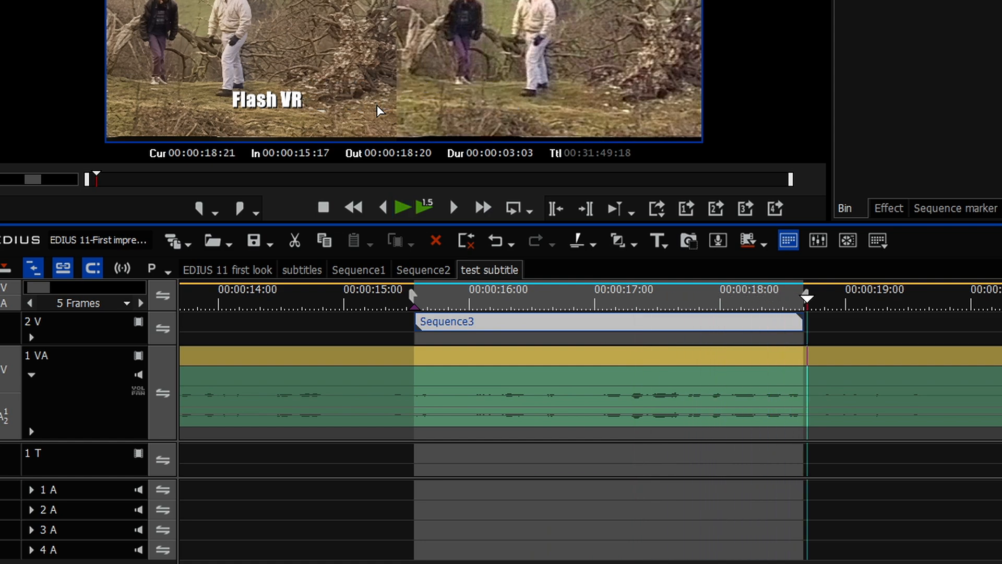
# - Delete the Sequence3 title from track 2 V and mark a new timeline range from 00:00:10:00 to 00:00:30:10
pyautogui.press('Delete')
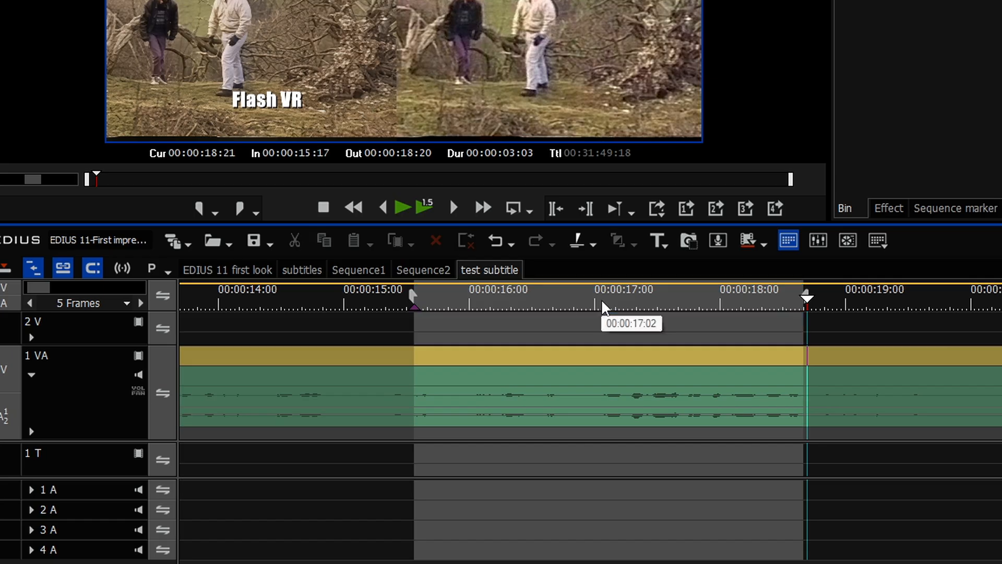
pyautogui.moveTo(38, 287); pyautogui.dragTo(62, 287)
pyautogui.click(231, 301)
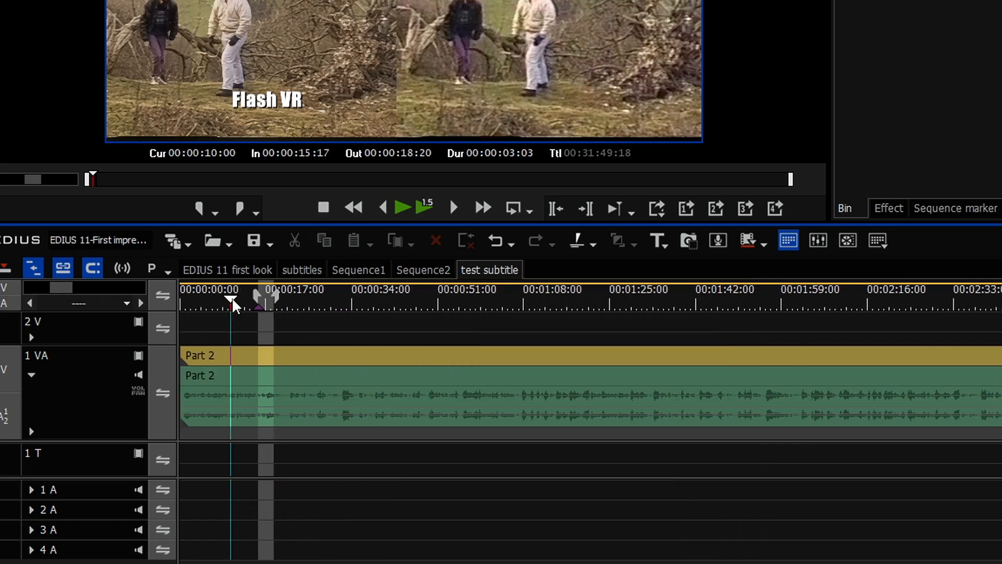
pyautogui.press('i')
pyautogui.moveTo(313, 297); pyautogui.dragTo(335, 290)
pyautogui.press('o')
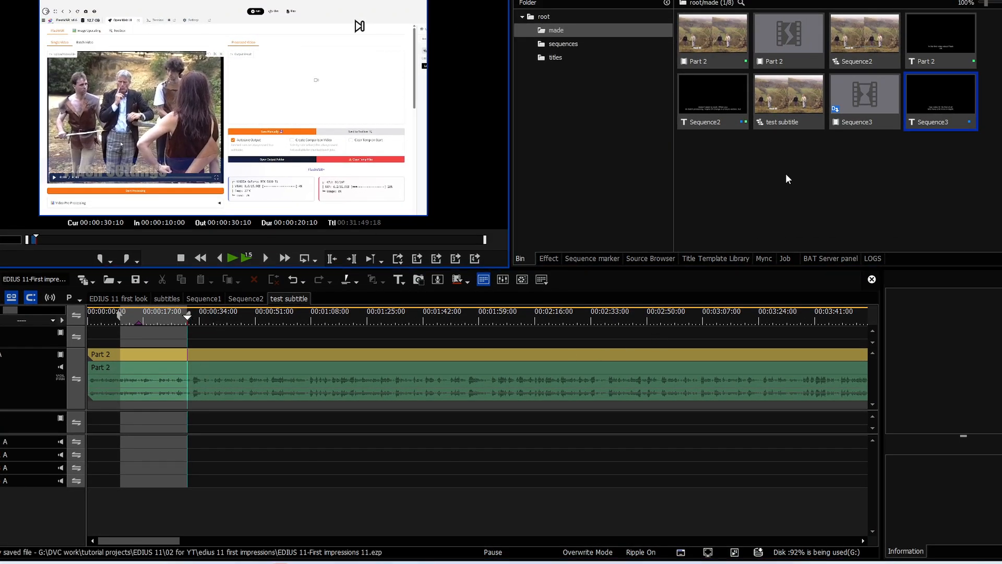
# - Run Speech to Text on the marked range using the ggml-large-v2-q8_0.bin model with automatic audio language detection, outputting test subtitle.srt
pyautogui.rightClick(254, 283)
pyautogui.click(246, 552)
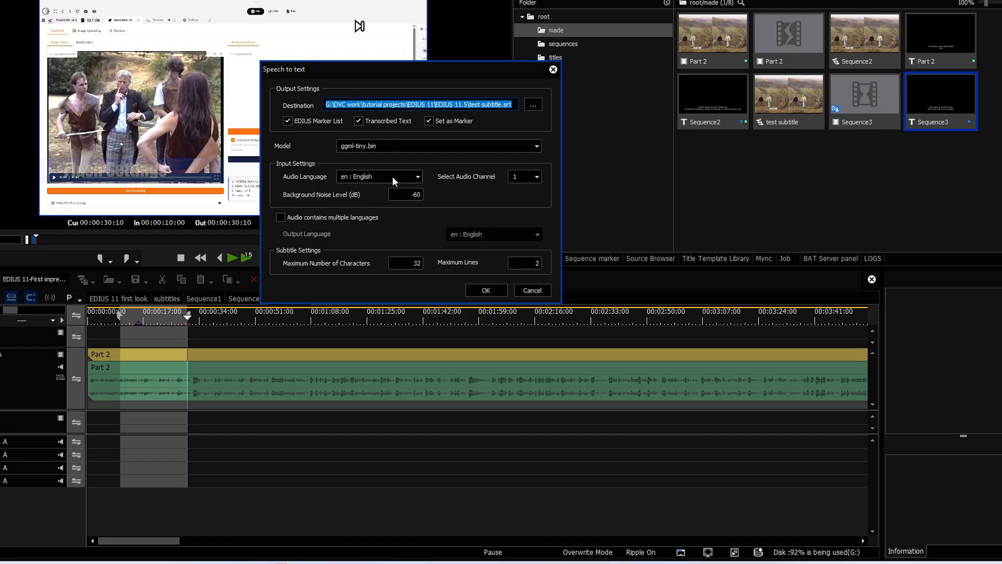
pyautogui.click(393, 148)
pyautogui.click(393, 163)
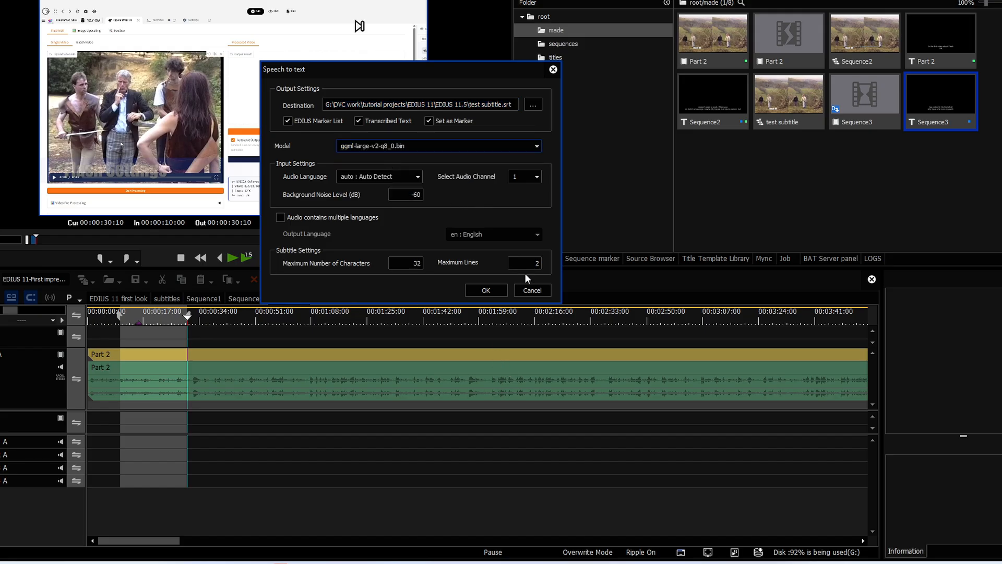
pyautogui.click(485, 290)
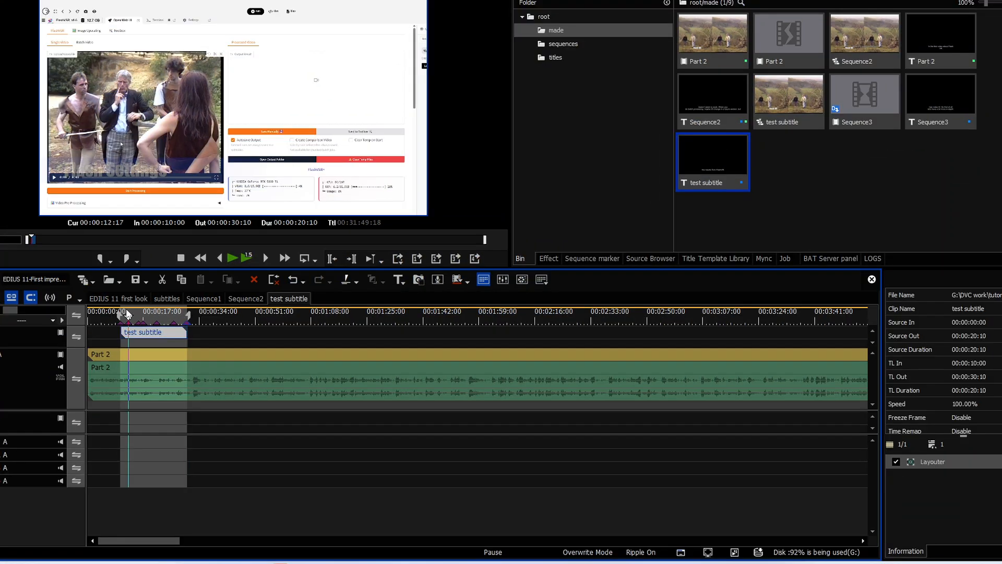
# - Play the test subtitle title clip on track 2 V from about 00:00:11:11
pyautogui.click(138, 313)
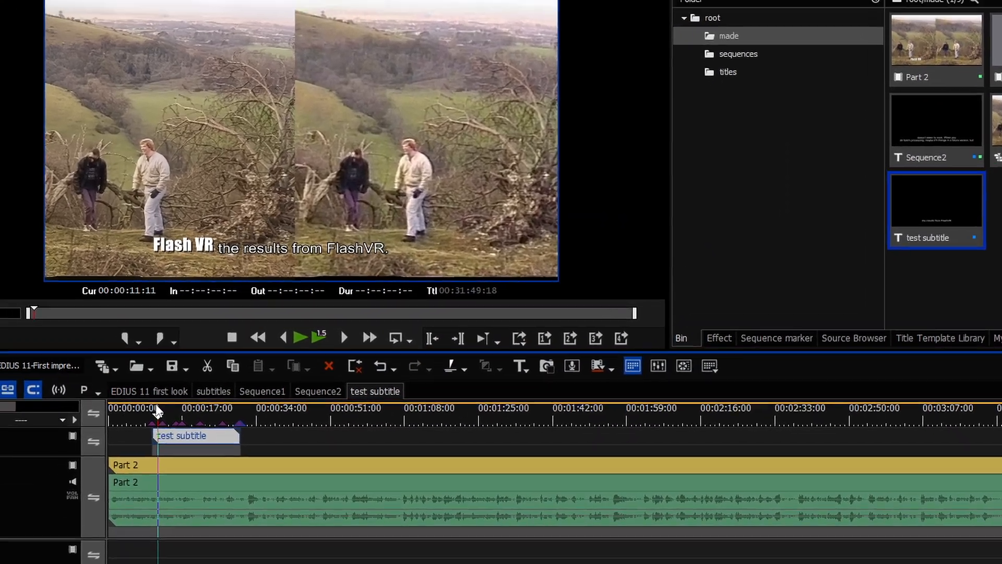
pyautogui.press('space')
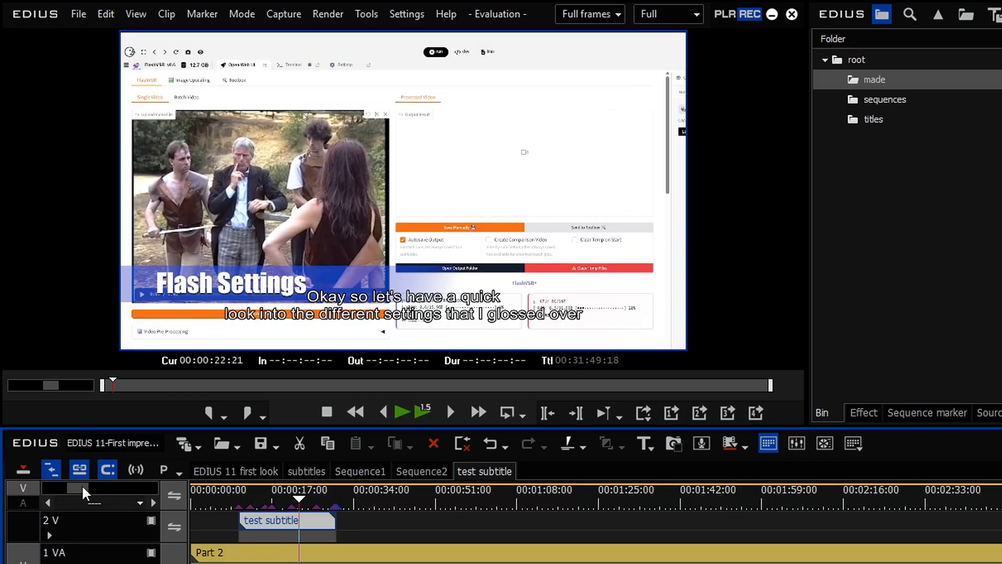
# - Set the in and out points around the test subtitle clip and check the Speech to Text output options, including Set as Marker
pyautogui.moveTo(81, 488); pyautogui.dragTo(73, 490)
pyautogui.hscroll(-1, 596, 524)
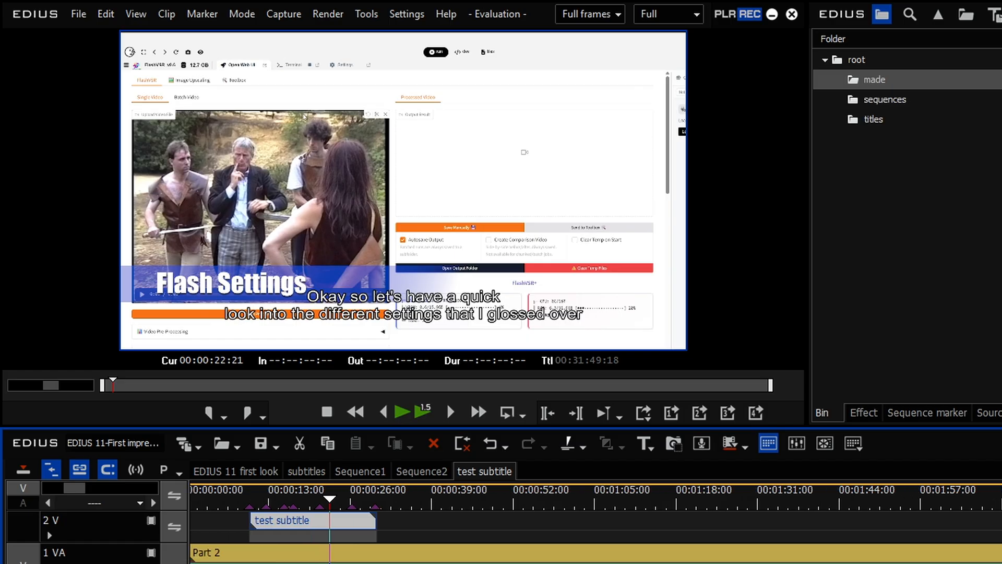
pyautogui.moveTo(74, 488); pyautogui.dragTo(67, 488)
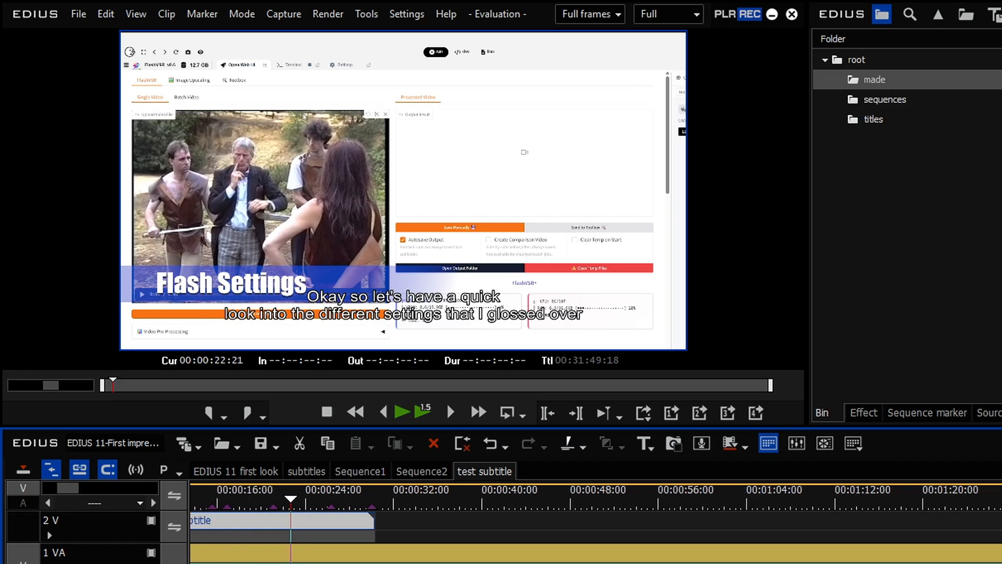
pyautogui.hscroll(-4, 384, 546)
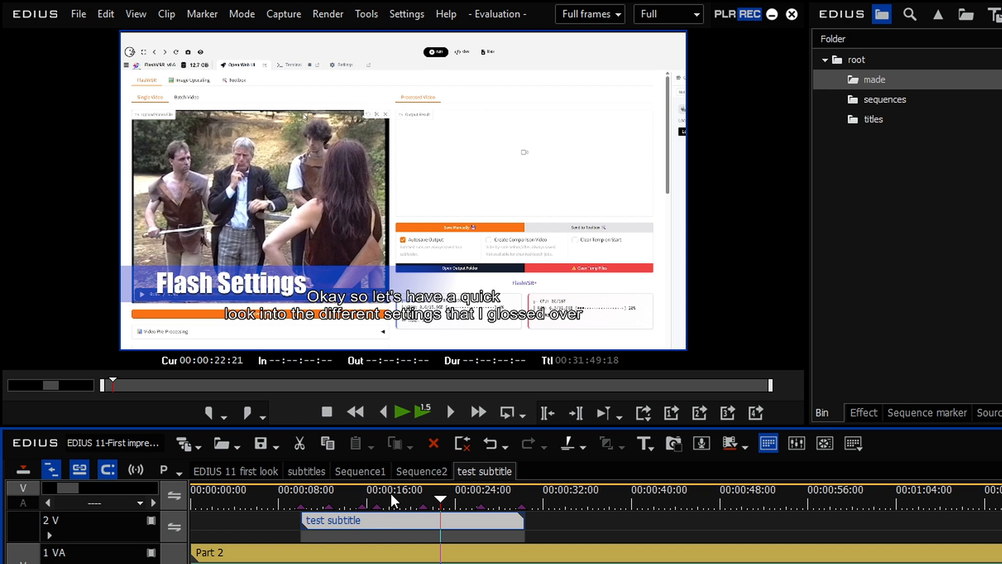
pyautogui.press('z')
pyautogui.rightClick(404, 495)
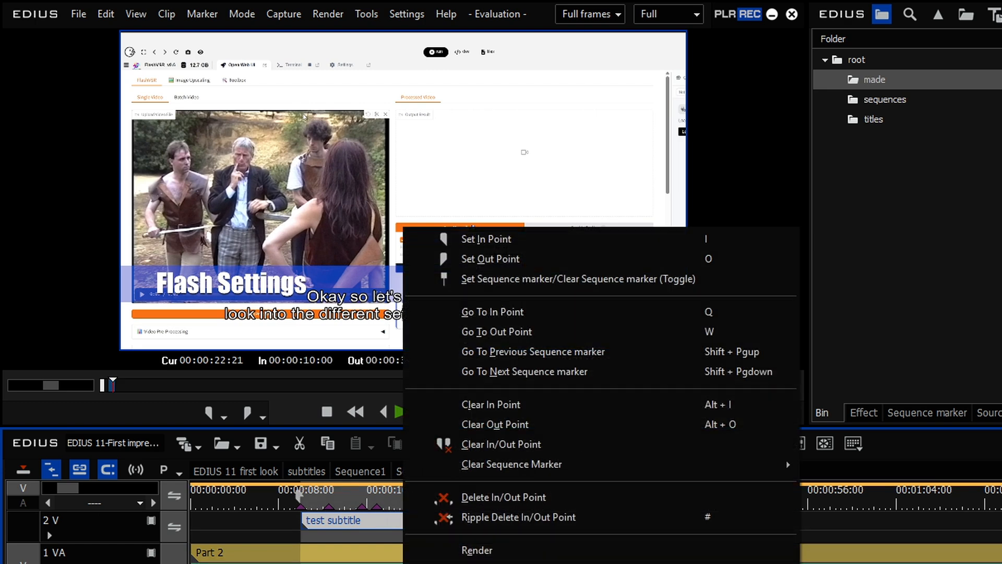
pyautogui.click(434, 563)
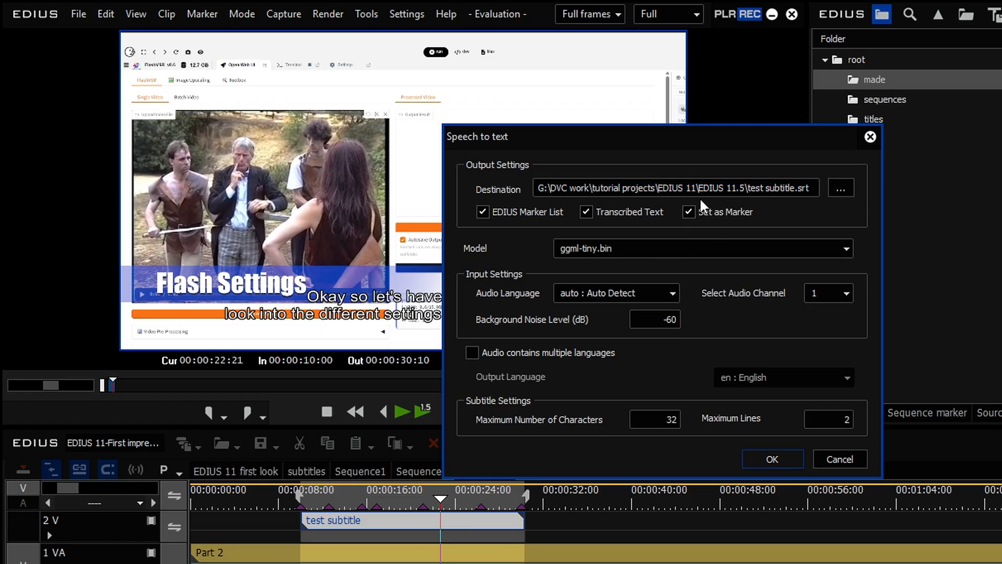
pyautogui.click(779, 457)
# - Delete the test subtitle clip from track 2 V and turn on the marker overlay to preview captions at 00:00:21:04 and 00:00:14:15
pyautogui.moveTo(444, 505); pyautogui.dragTo(362, 508)
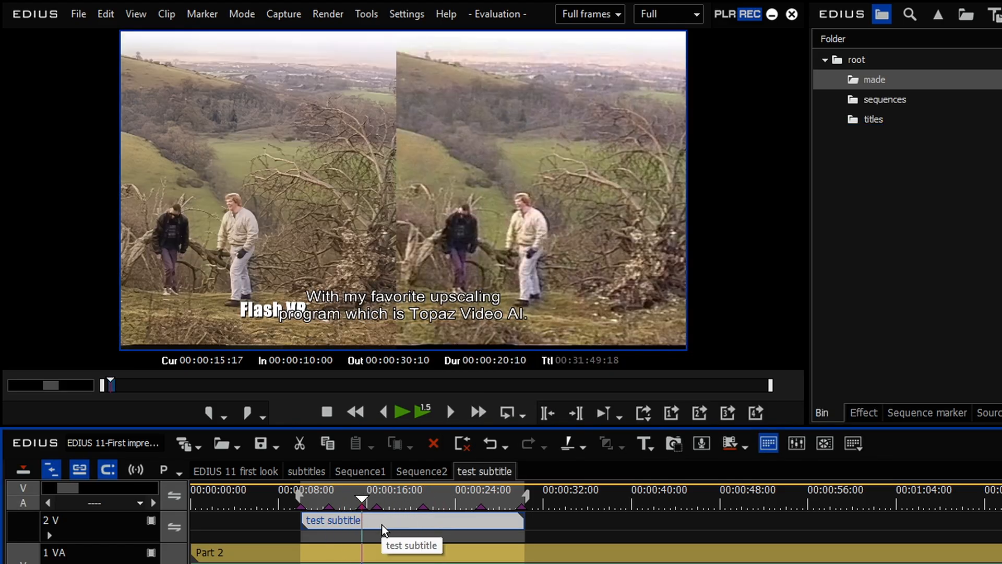
pyautogui.click(136, 13)
pyautogui.moveTo(261, 471)
pyautogui.click(337, 470)
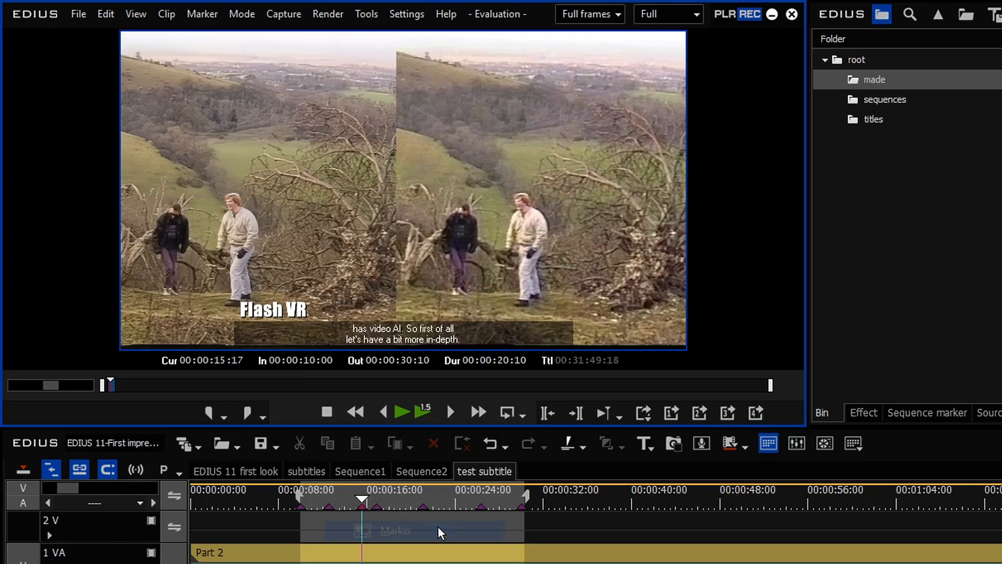
pyautogui.click(425, 505)
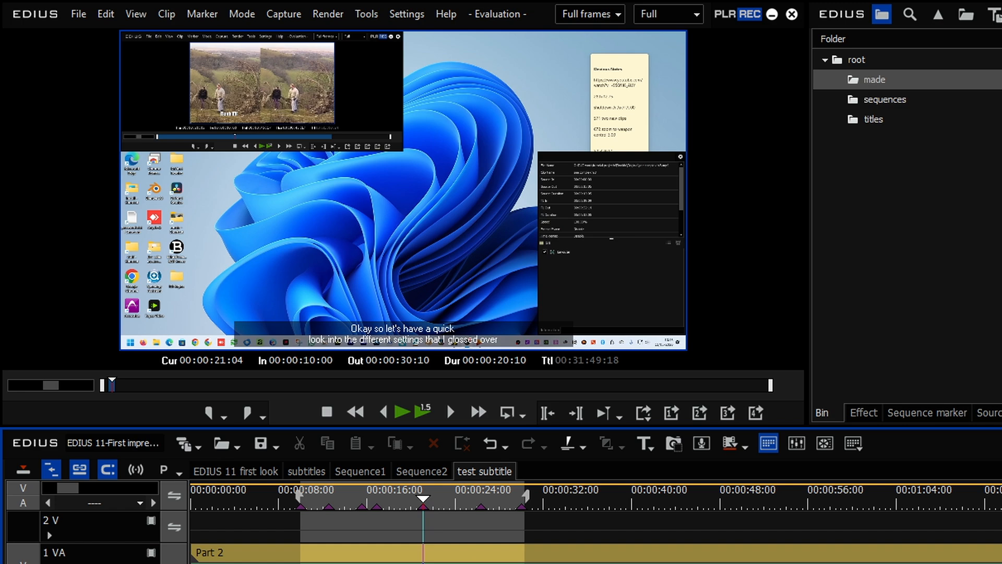
pyautogui.click(350, 502)
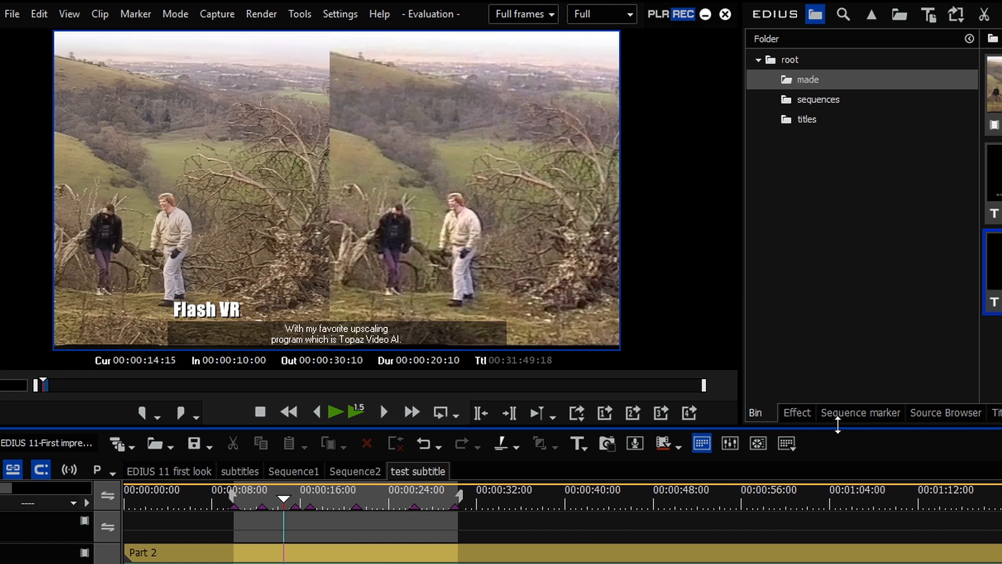
# - Review the sequence marker list, then show the Part 2 clip's marker list with enlarged thumbnails
pyautogui.click(855, 414)
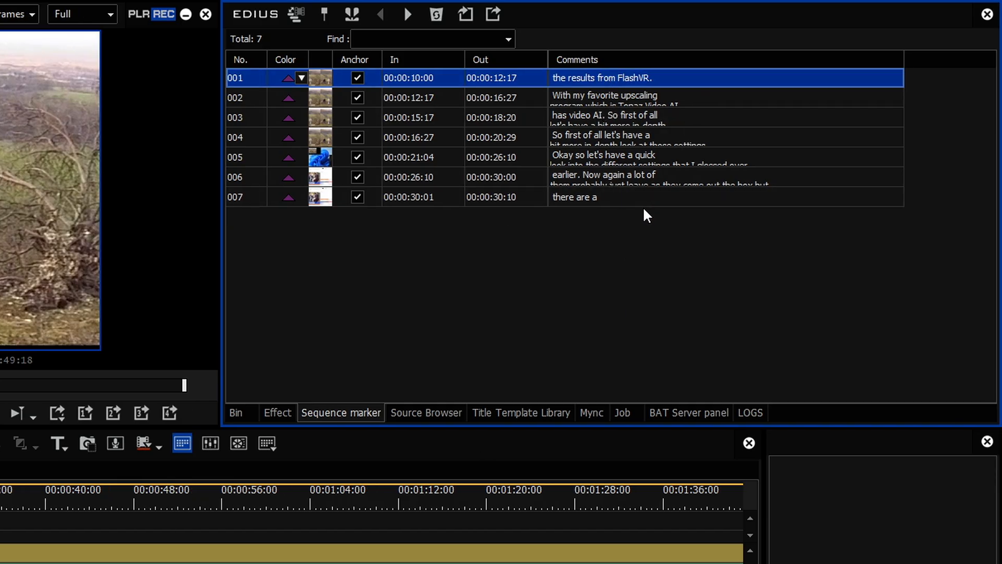
pyautogui.click(374, 42)
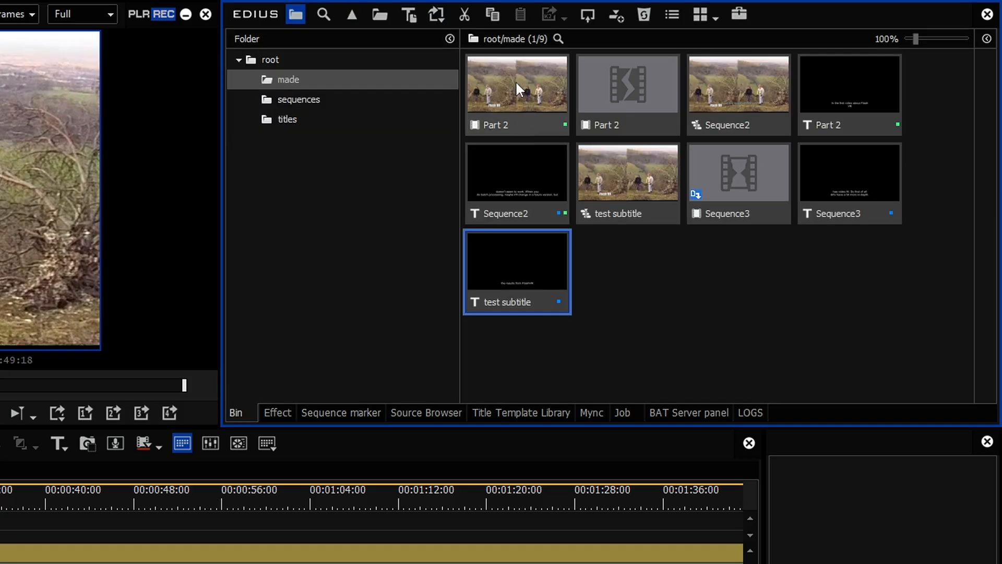
pyautogui.doubleClick(511, 84)
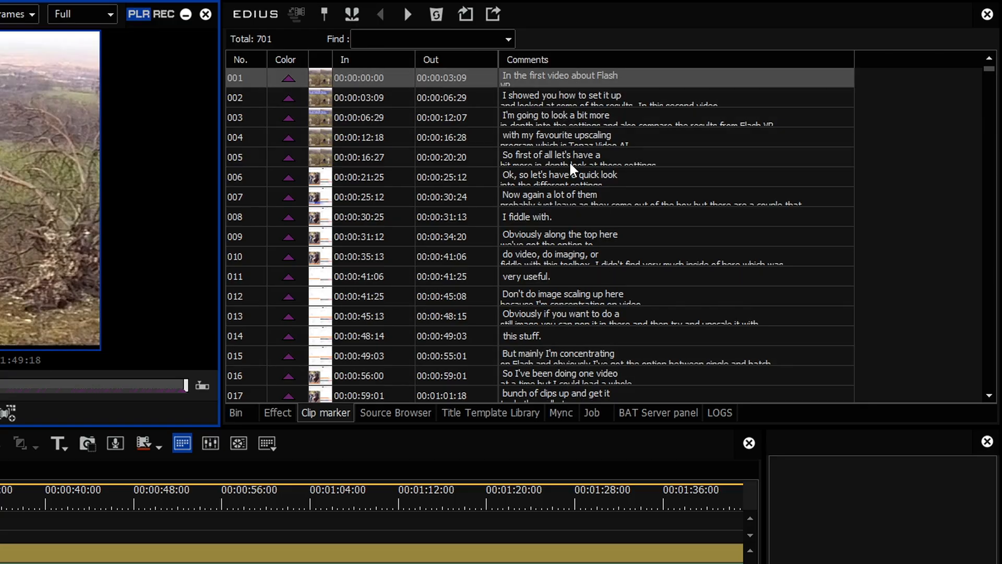
pyautogui.moveTo(331, 53); pyautogui.dragTo(418, 51)
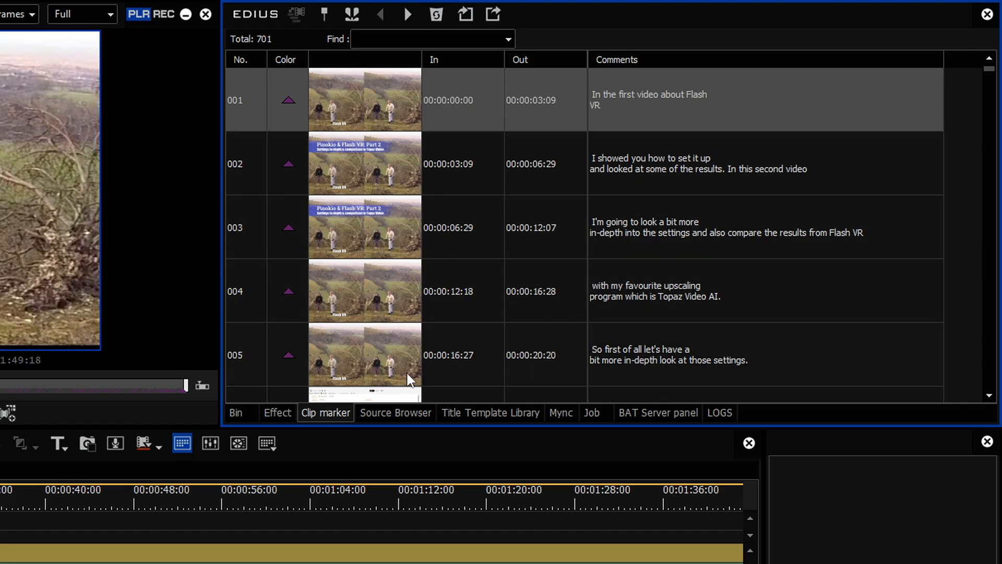
# - Search the Part 2 clip marker comments for "downscaling"
pyautogui.click(375, 38)
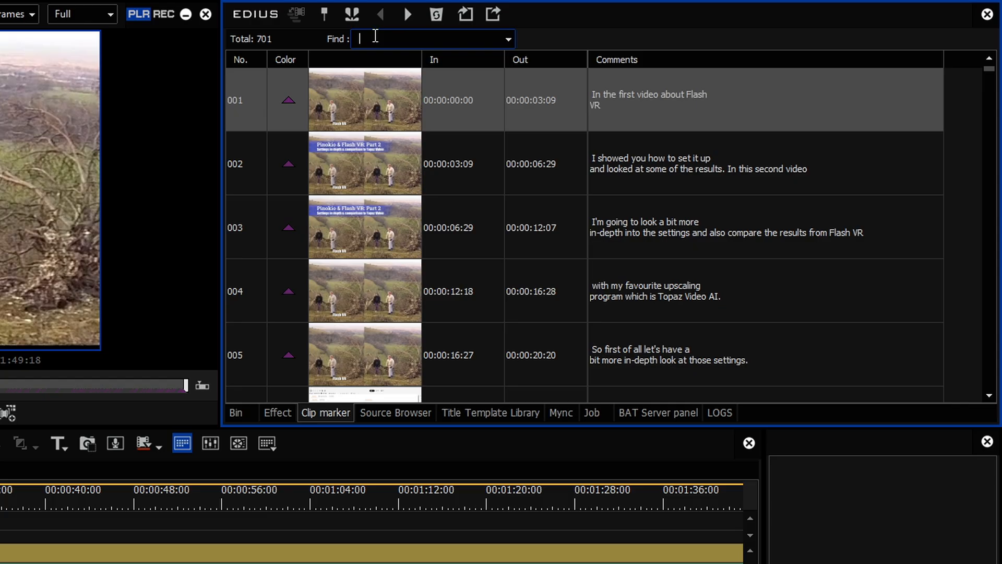
pyautogui.write('downscaling')
pyautogui.press('Return')
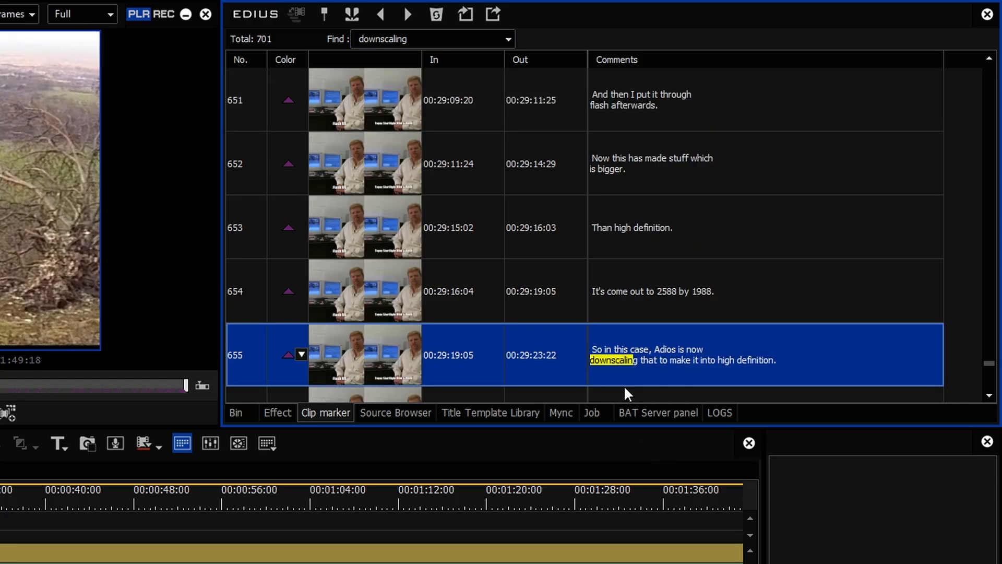
pyautogui.scroll(-1, 626, 363)
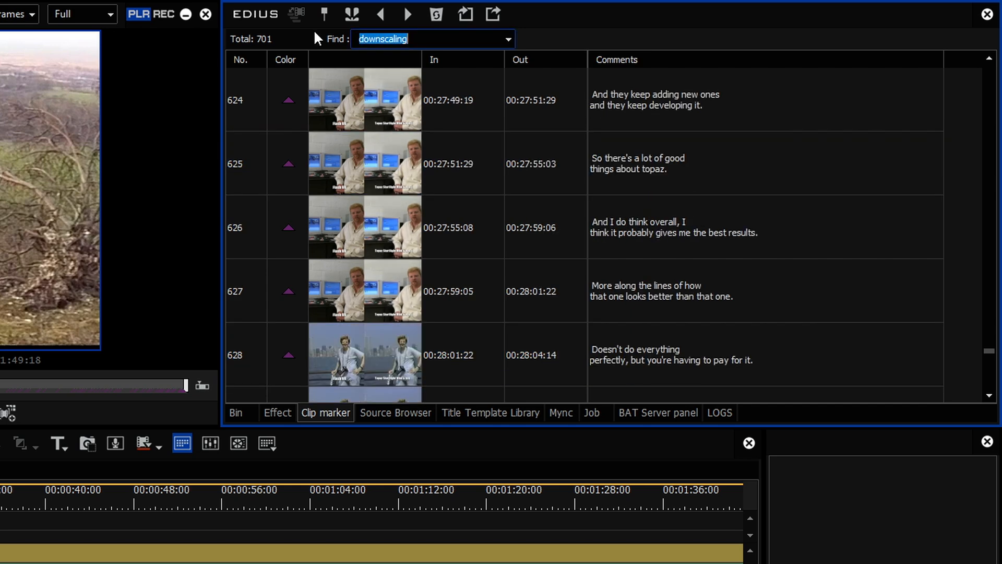
# - Search the clip marker comments for "flash" and look through the highlighted matches in the transcript
pyautogui.write('flash')
pyautogui.press('Return')
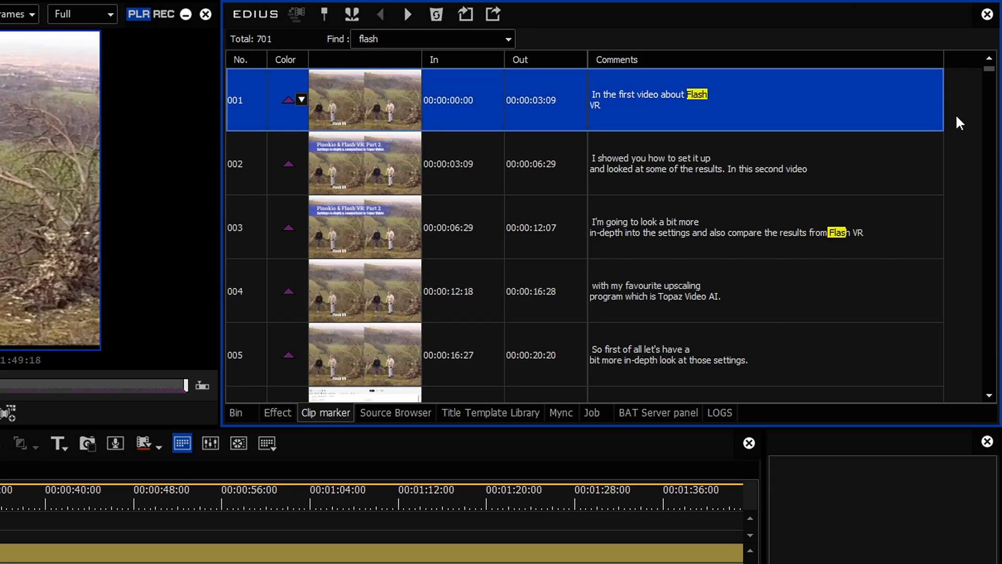
pyautogui.scroll(-5, 847, 202)
pyautogui.scroll(1, 847, 201)
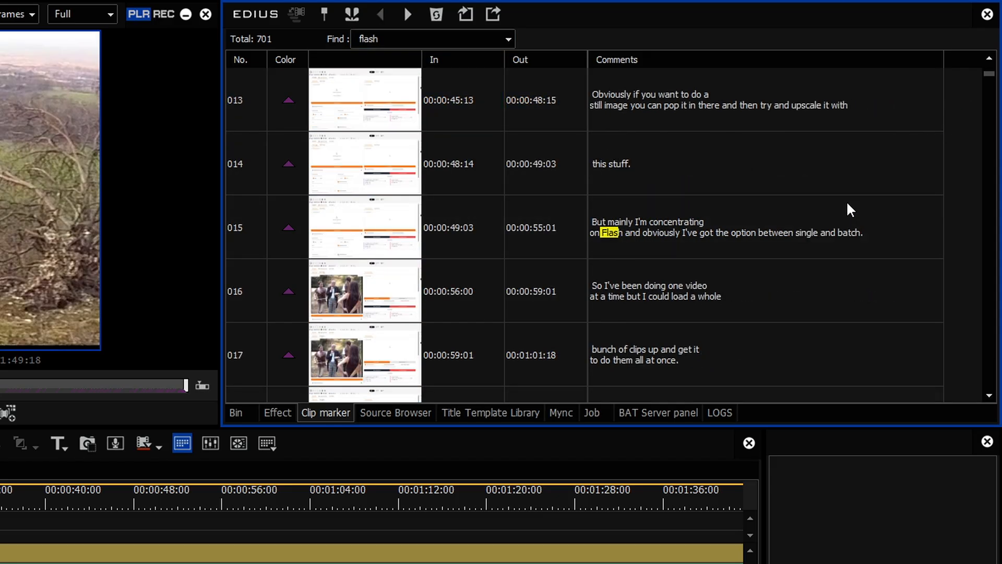
pyautogui.scroll(-20, 846, 201)
pyautogui.scroll(-2, 842, 207)
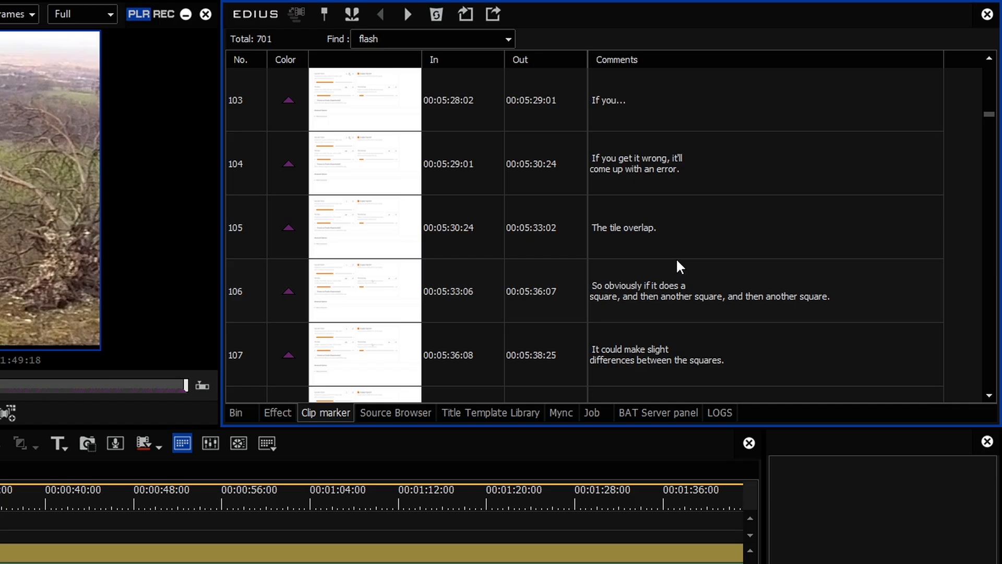
pyautogui.scroll(-2, 676, 219)
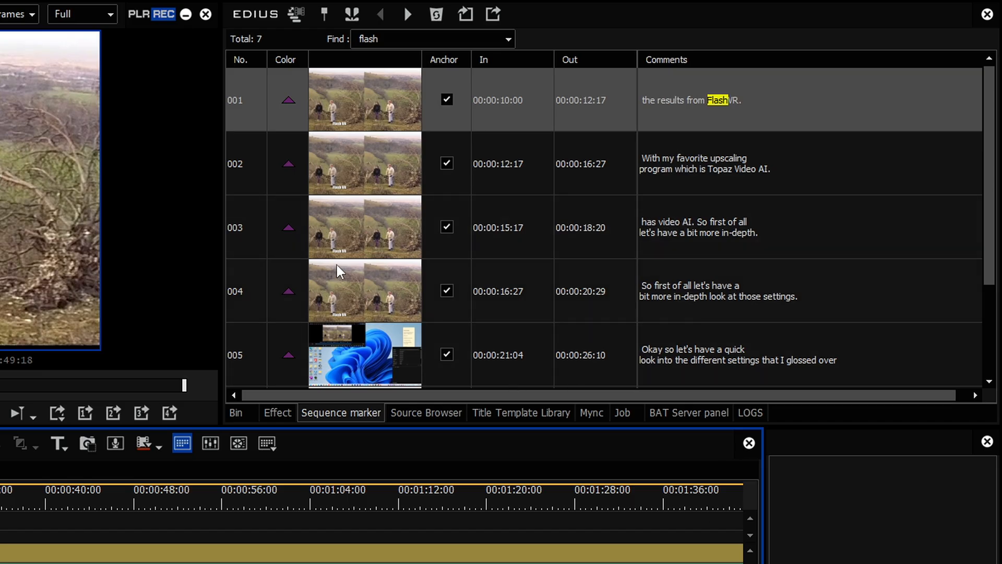
# - Review the file types for exporting the sequence marker list, try CSV file (Ver.3), and leave without saving
pyautogui.click(235, 236)
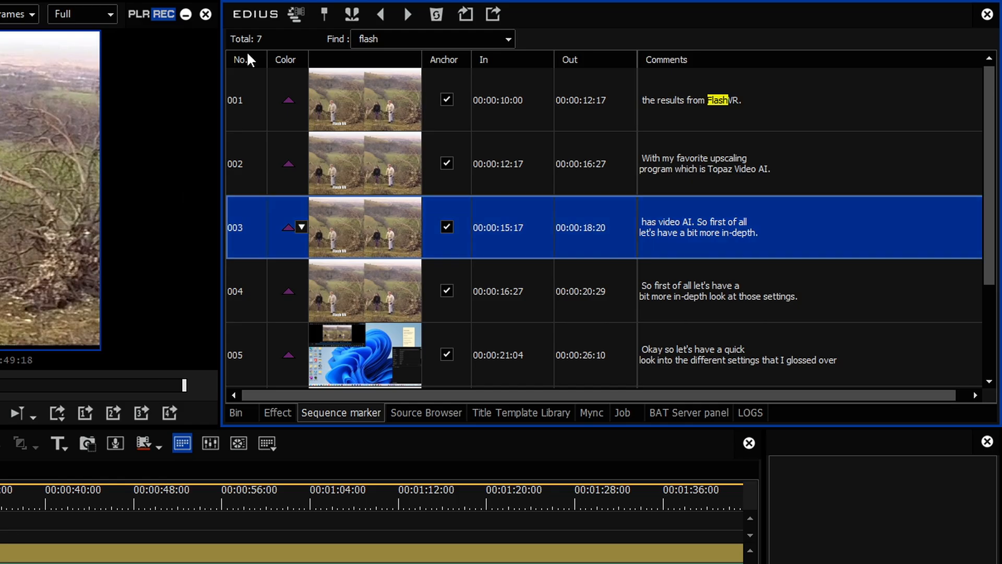
pyautogui.click(491, 16)
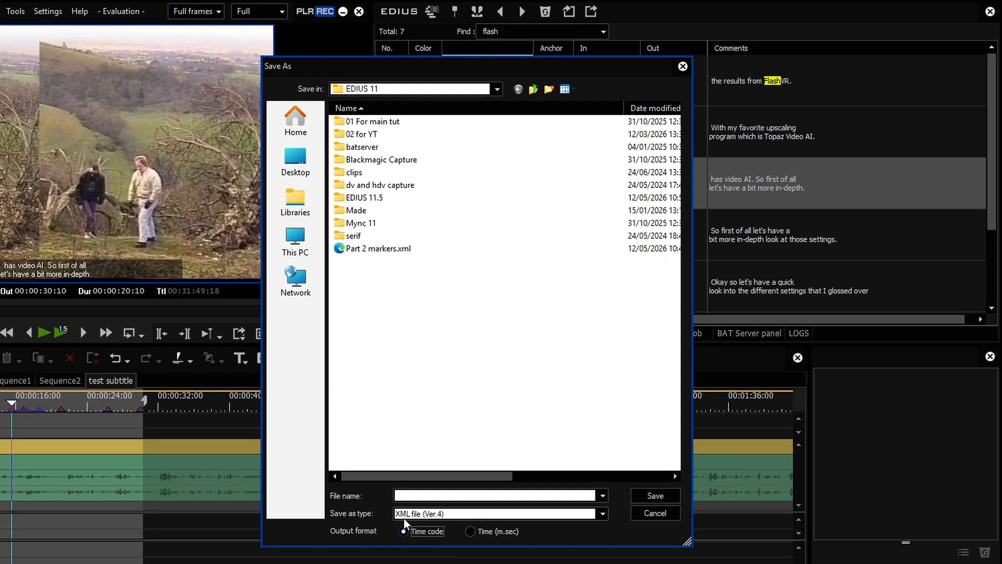
pyautogui.click(444, 514)
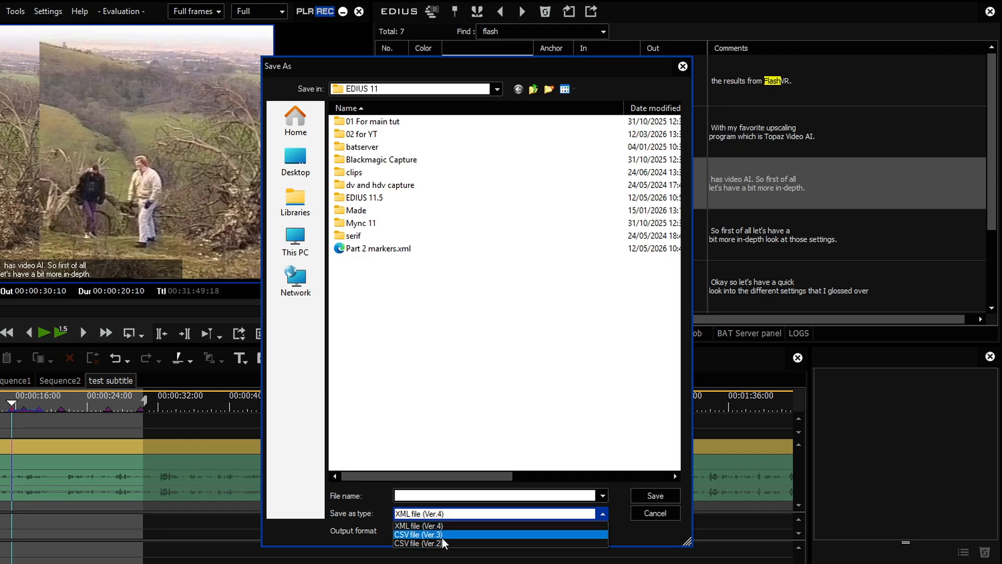
pyautogui.click(436, 535)
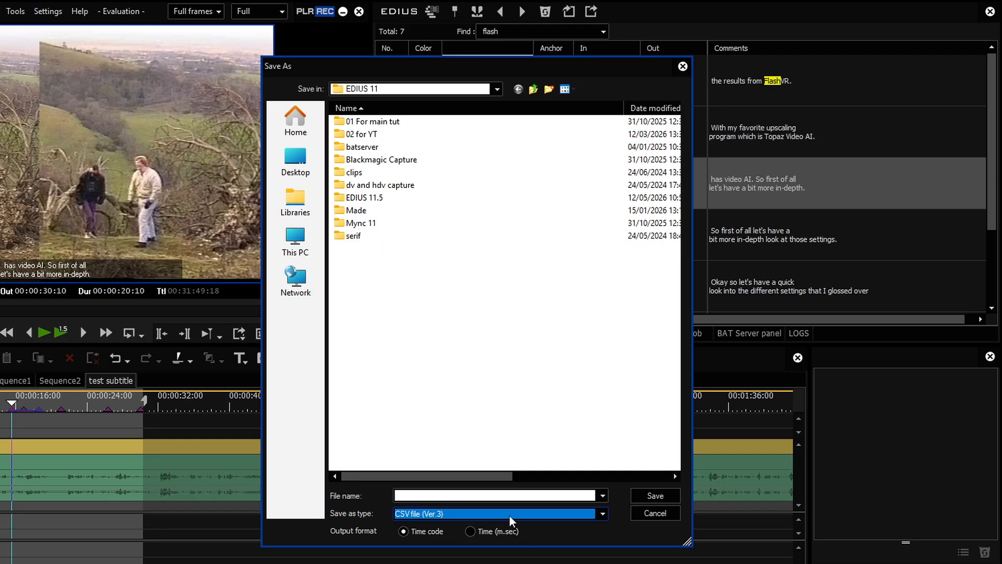
pyautogui.press('Escape')
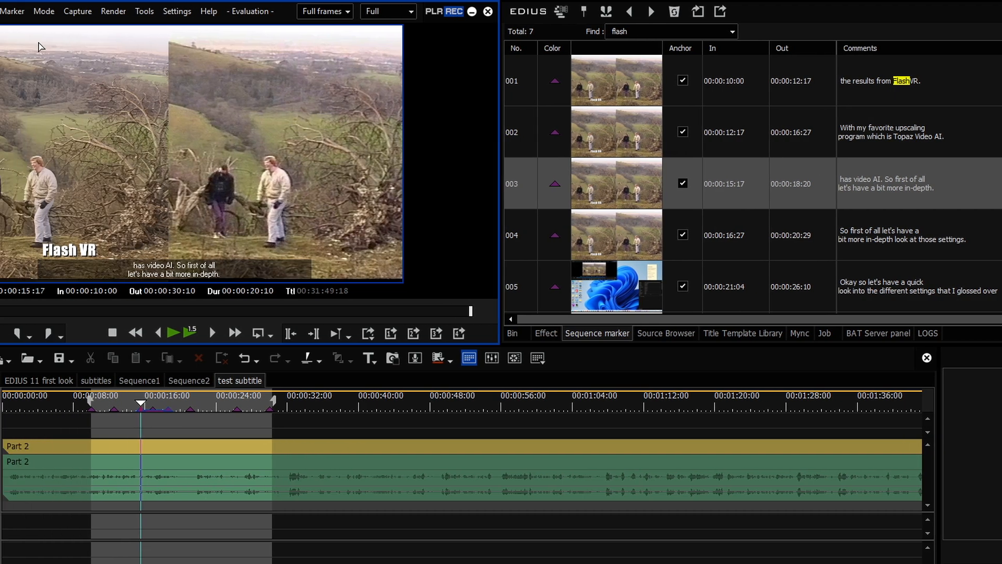
# - Start a new sequence marker at 00:00:40:22, view its color, duration and comment options, and discard it
pyautogui.click(13, 11)
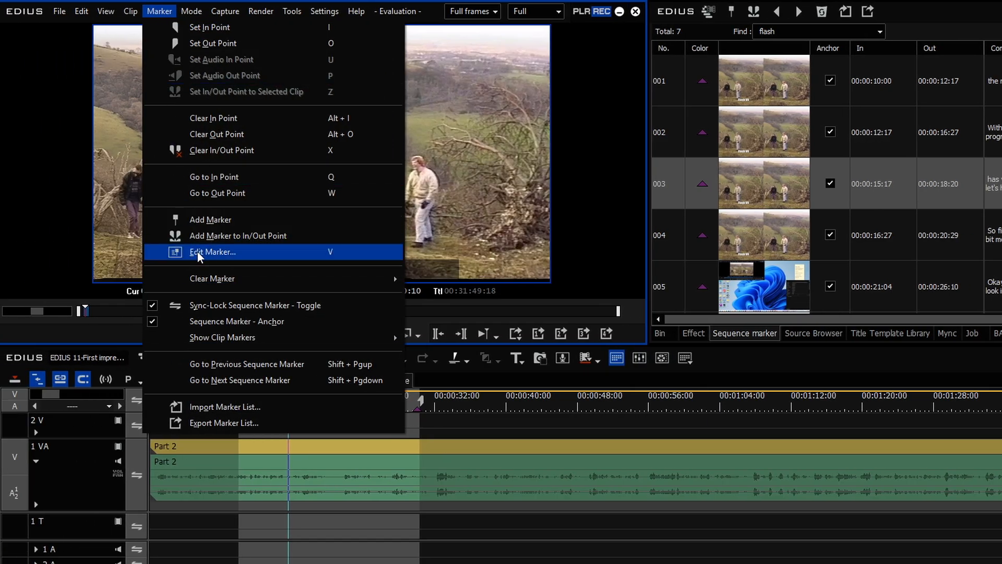
pyautogui.click(513, 397)
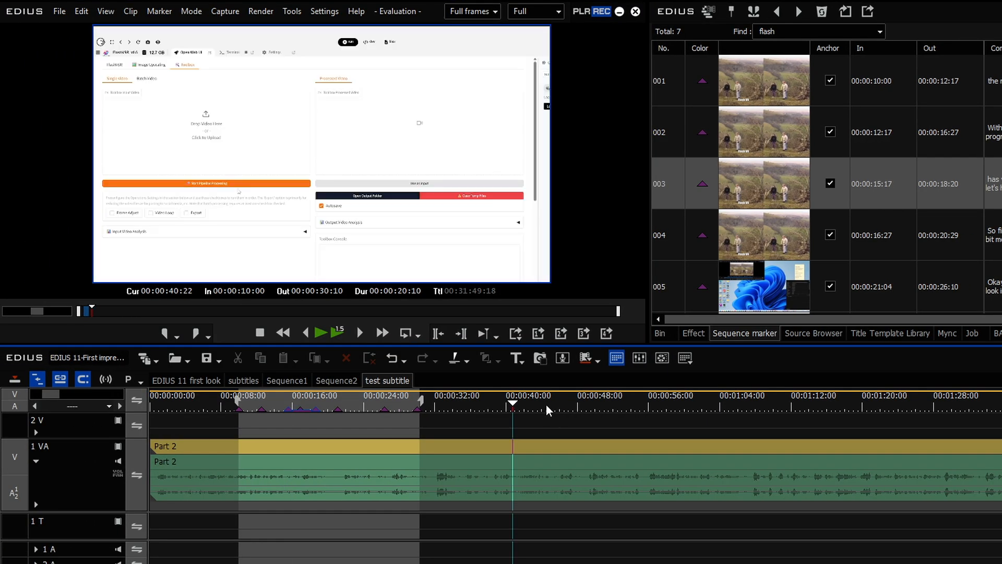
pyautogui.hotkey('shift', 'alt', 'v')
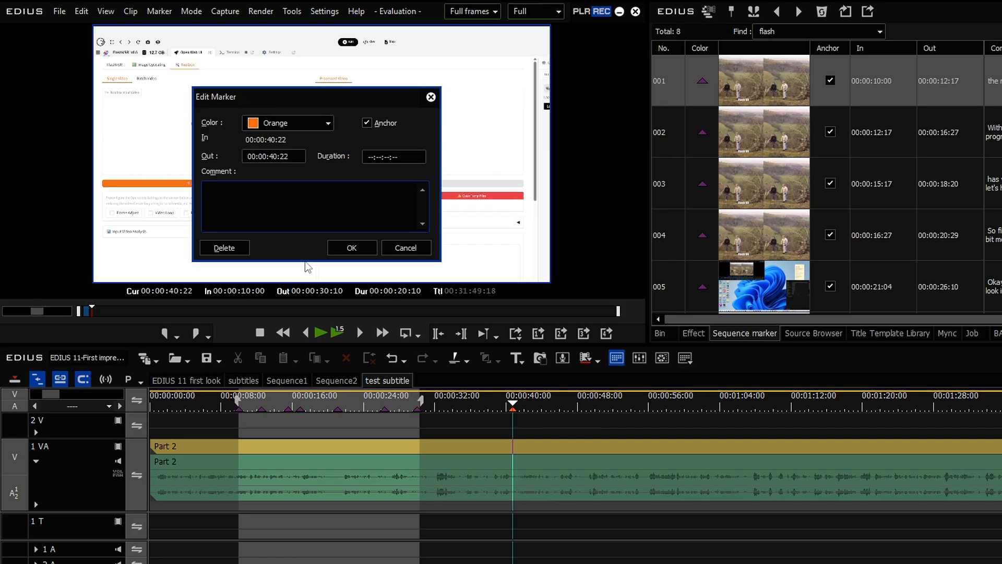
pyautogui.click(418, 248)
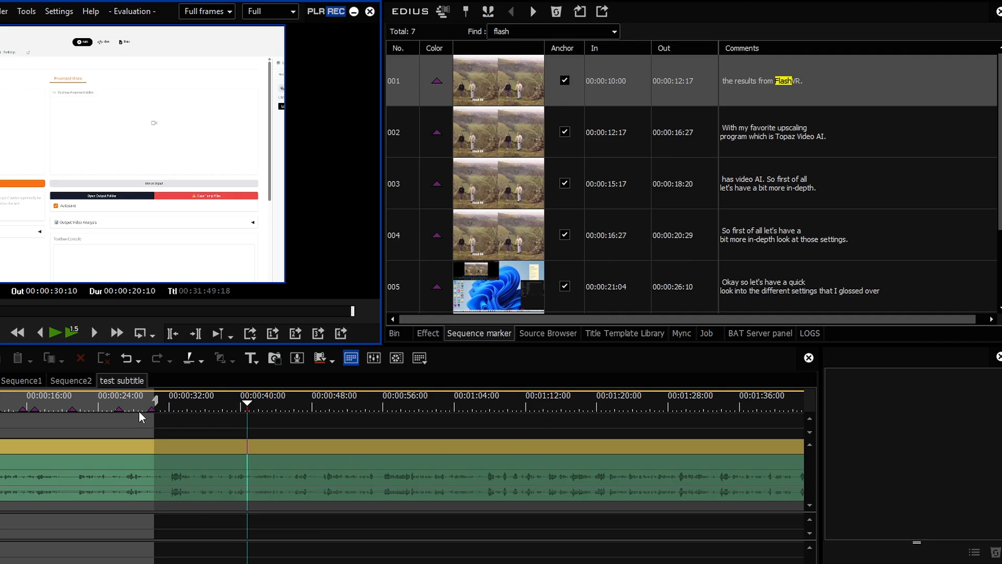
# - Mark a new timeline range with the in point at 00:00:31:20 and the out point at 00:00:58:18
pyautogui.click(166, 404)
pyautogui.press('i')
pyautogui.moveTo(370, 403); pyautogui.dragTo(407, 403)
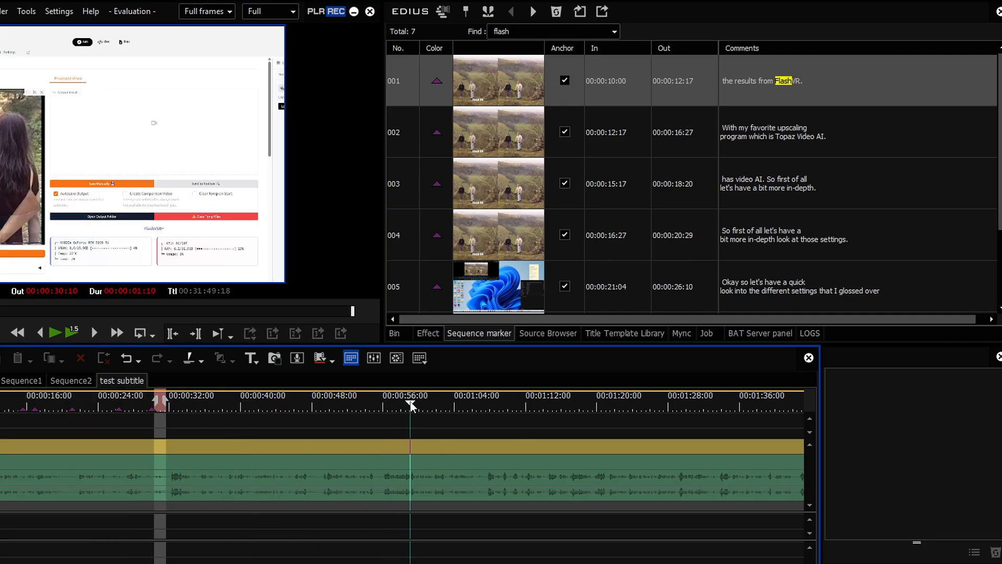
pyautogui.press('o')
# - Open the Speech to text settings for the marked range and choose the ggml-large-v2-q8_0.bin model
pyautogui.rightClick(352, 411)
pyautogui.click(485, 562)
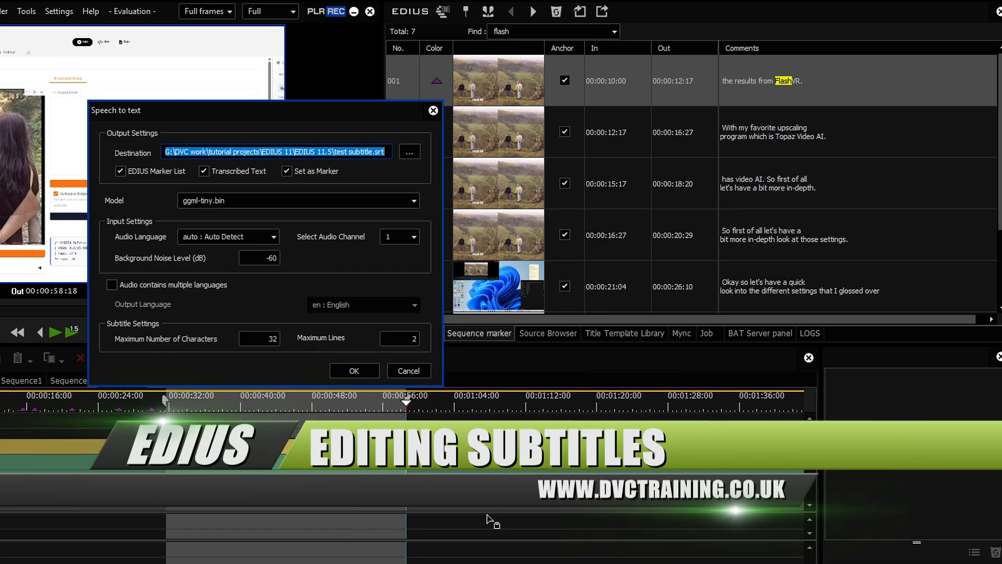
pyautogui.click(224, 237)
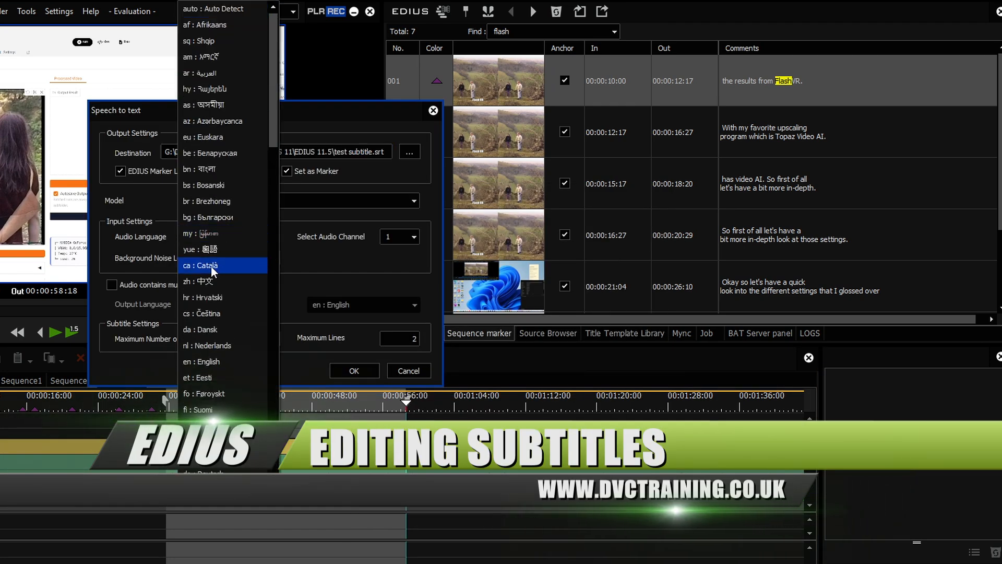
pyautogui.click(218, 349)
pyautogui.click(240, 201)
pyautogui.click(218, 233)
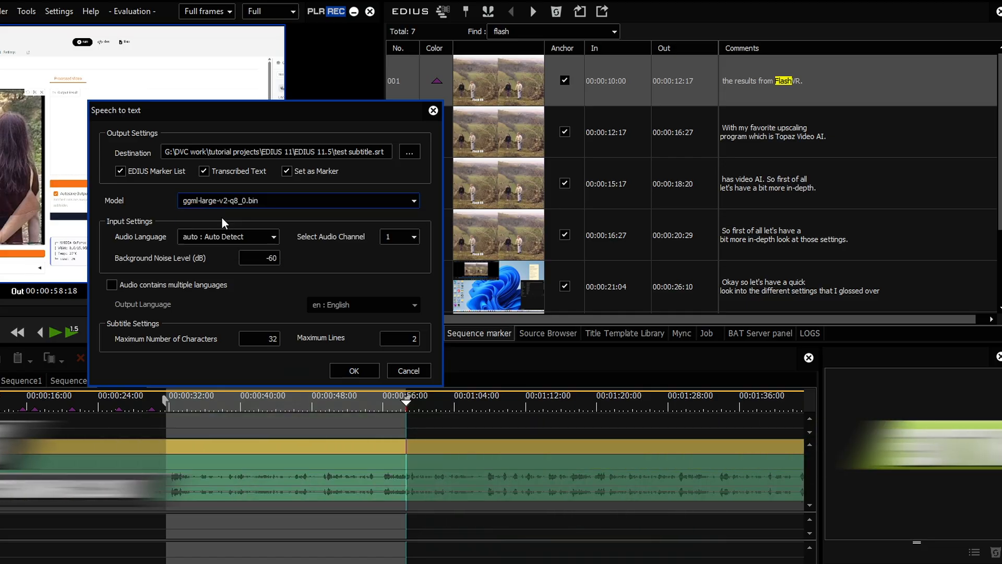
# - Decline overwriting the existing file, rename the destination to test subtitle2.srt, and start the transcription
pyautogui.click(351, 373)
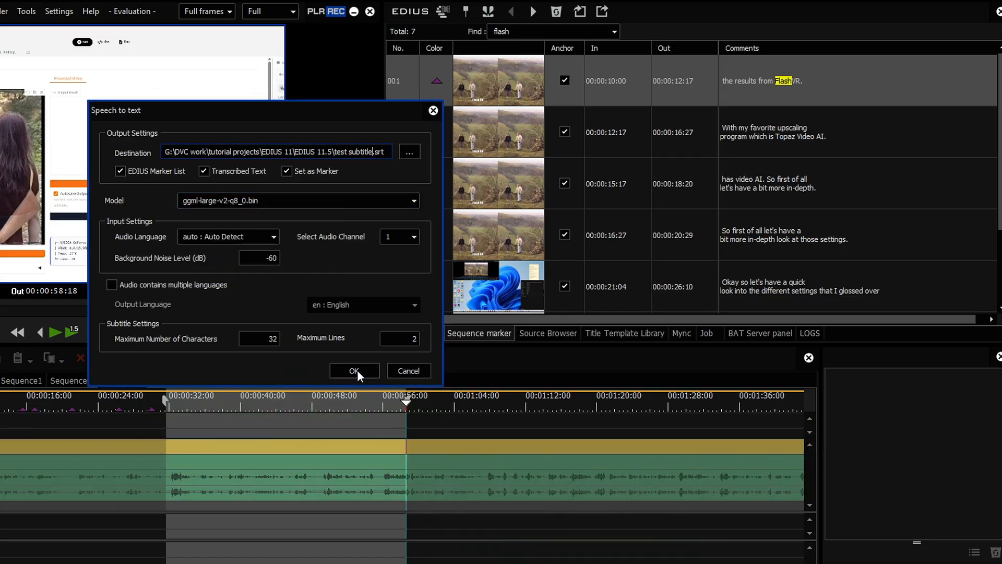
pyautogui.click(357, 370)
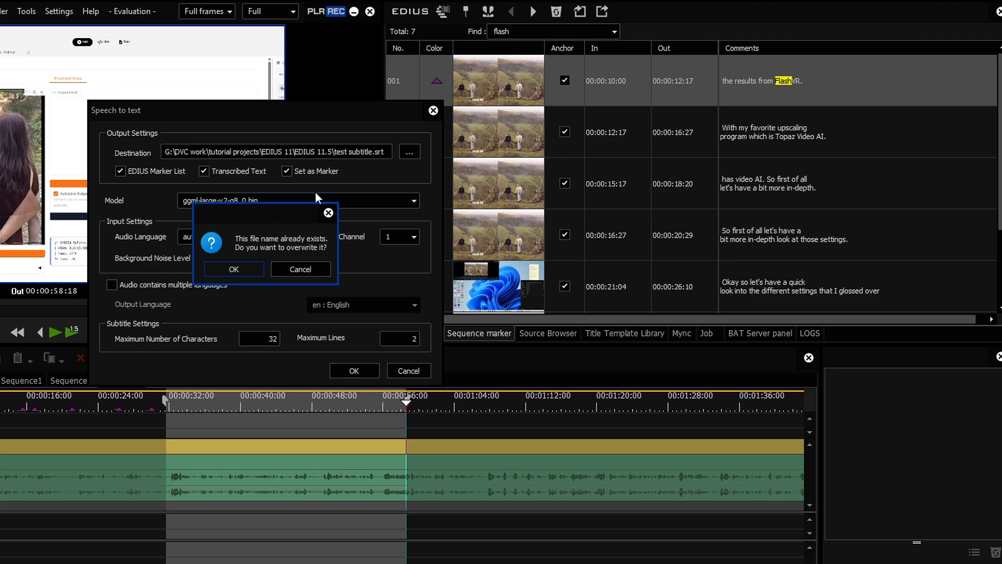
pyautogui.click(297, 270)
pyautogui.click(374, 152)
pyautogui.write('2')
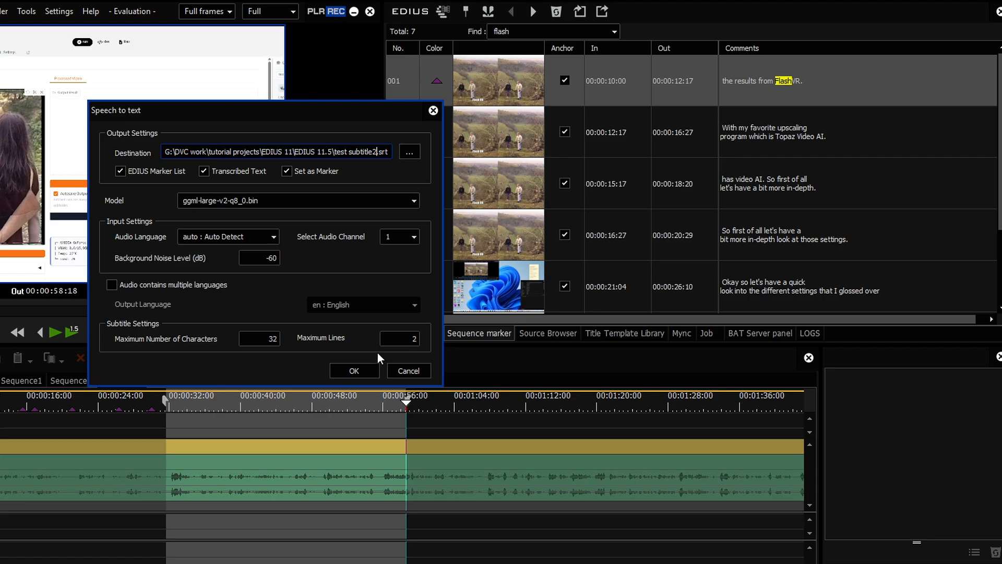
pyautogui.click(363, 373)
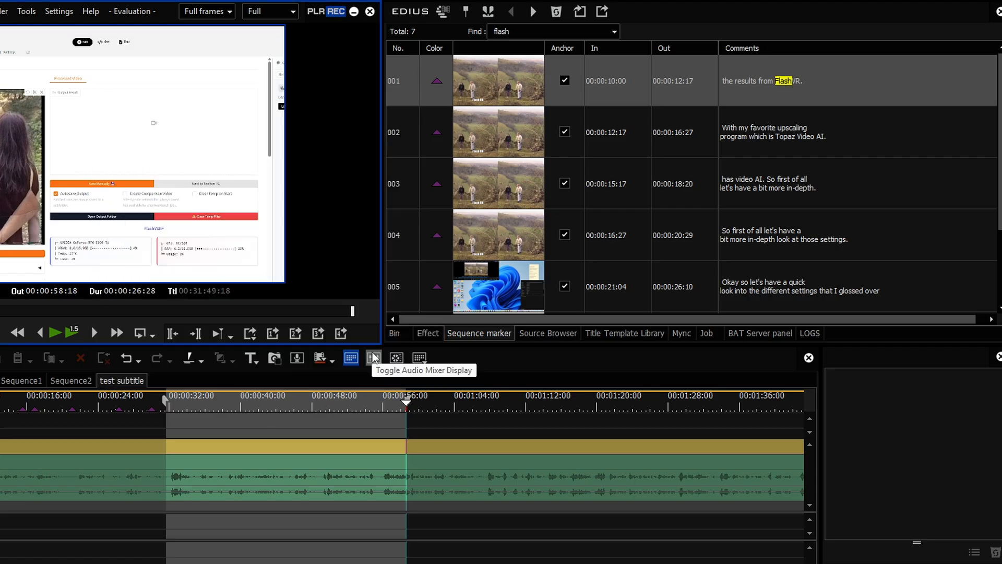
# - Check the transcription job, place the test subtitle2 clip above Part 2 at the in point, and play its captions
pyautogui.click(713, 332)
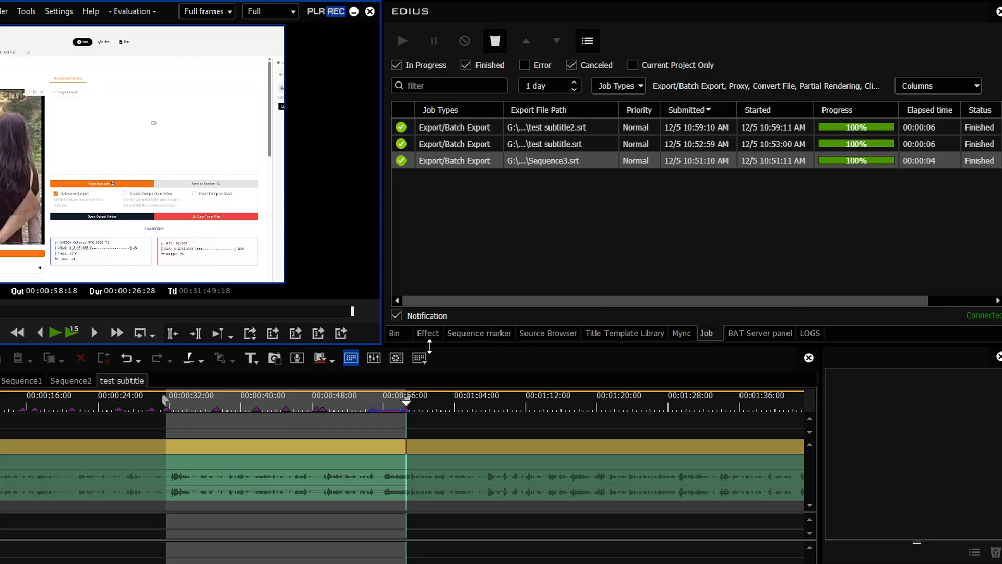
pyautogui.click(397, 335)
pyautogui.moveTo(711, 219); pyautogui.dragTo(170, 442)
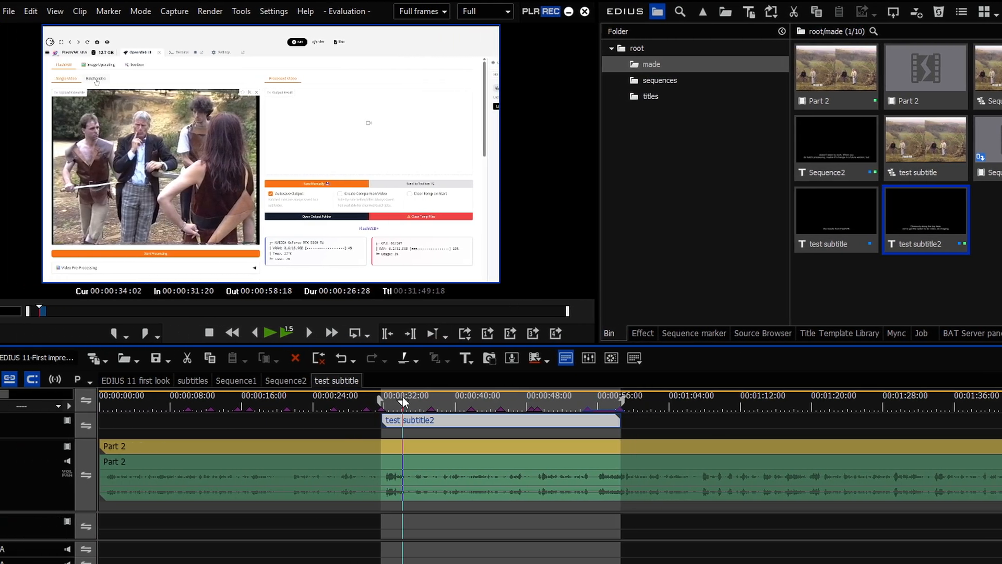
pyautogui.click(191, 402)
pyautogui.moveTo(416, 402); pyautogui.dragTo(396, 406)
pyautogui.press('space')
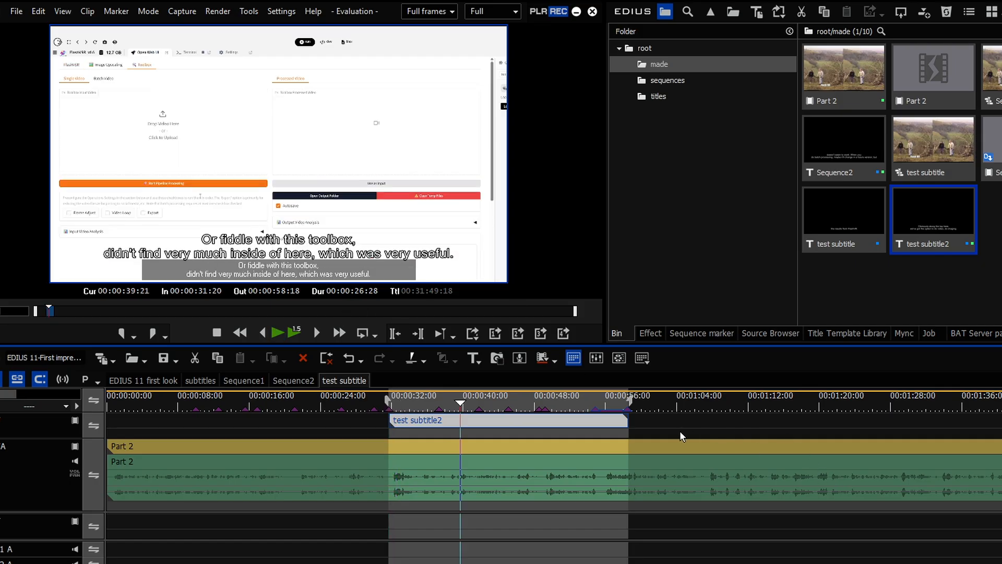
# - Set the in and out points to the test subtitle2 clip's range and delete that clip from track 2 V
pyautogui.click(656, 404)
pyautogui.press('i')
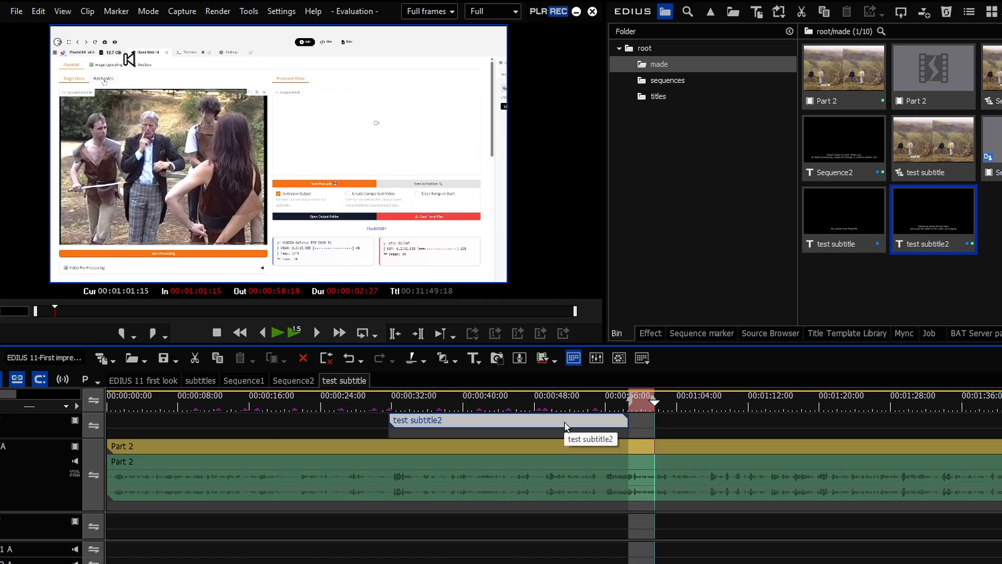
pyautogui.press('z')
pyautogui.press('Delete')
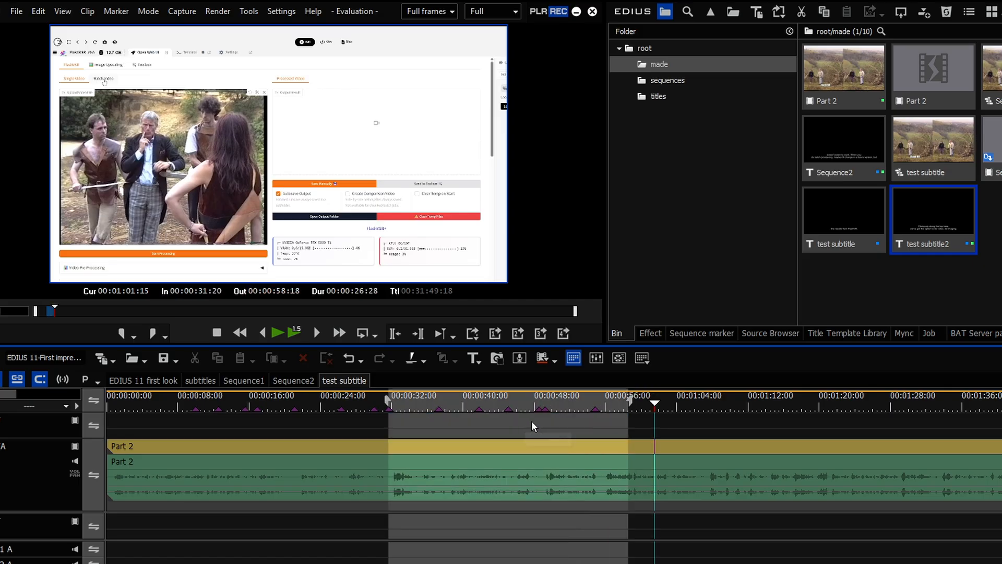
# - Transcribe the marked range again with Maximum Lines set to 1, naming the output test subtitle one line
pyautogui.click(509, 394)
pyautogui.rightClick(508, 394)
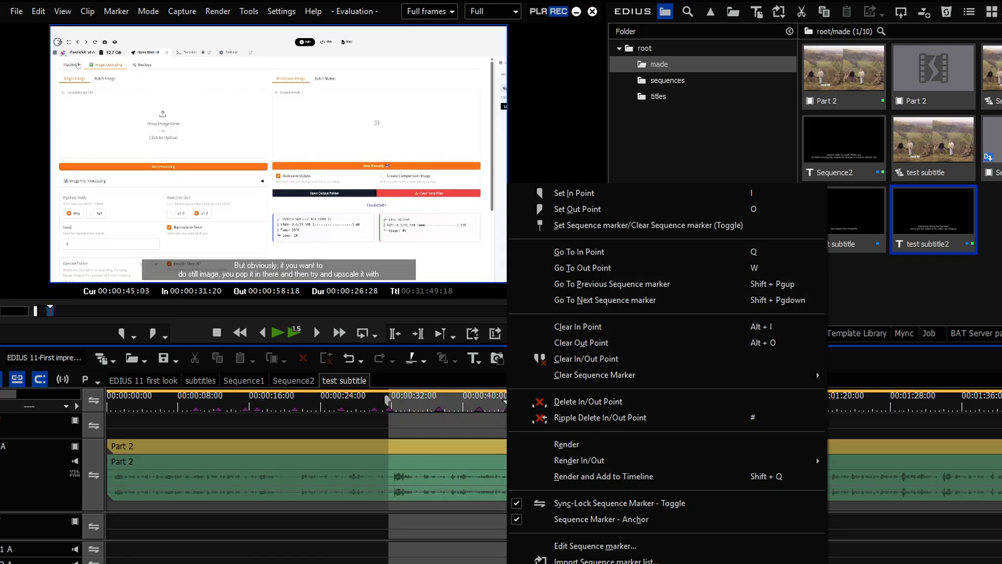
pyautogui.click(616, 563)
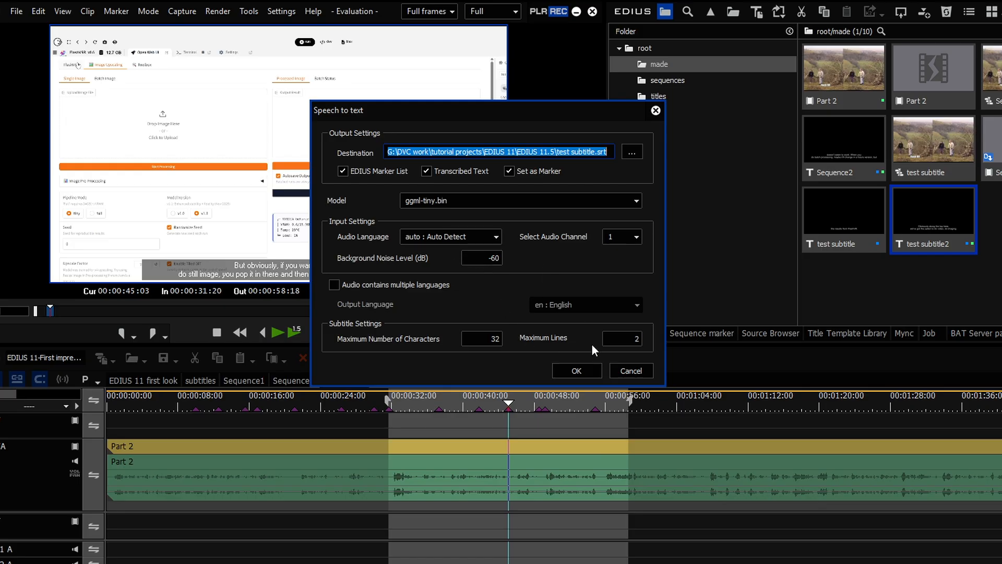
pyautogui.click(451, 237)
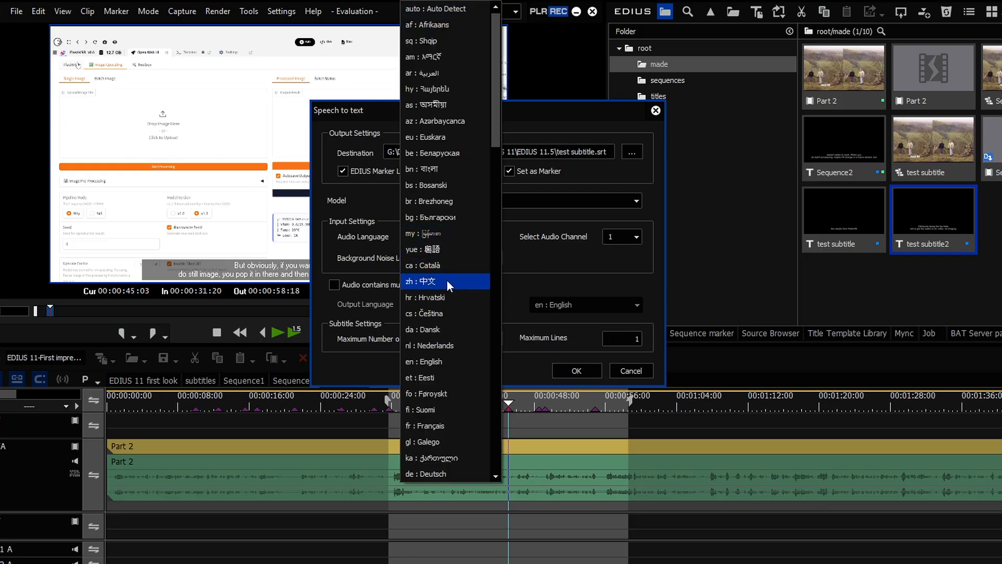
pyautogui.click(438, 362)
pyautogui.click(456, 203)
pyautogui.click(446, 225)
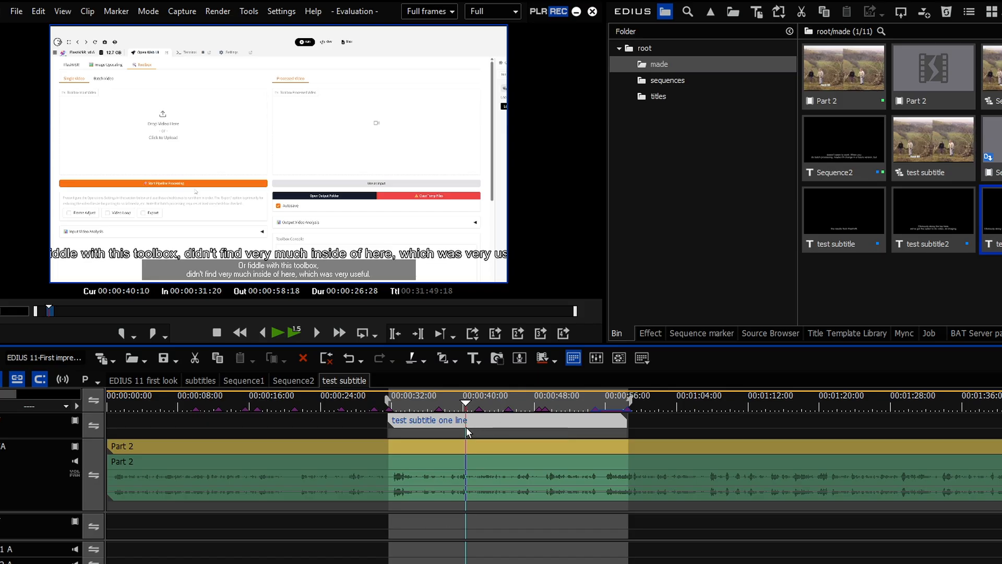
# - Open the test subtitle one line clip for editing and break subtitle 0002 onto a second line before "of here"
pyautogui.doubleClick(452, 424)
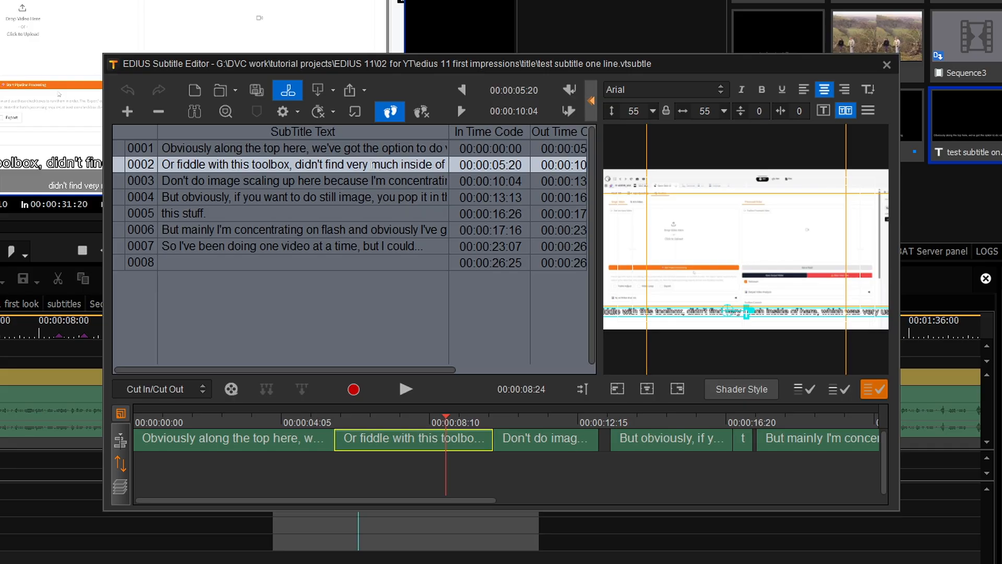
pyautogui.click(372, 164)
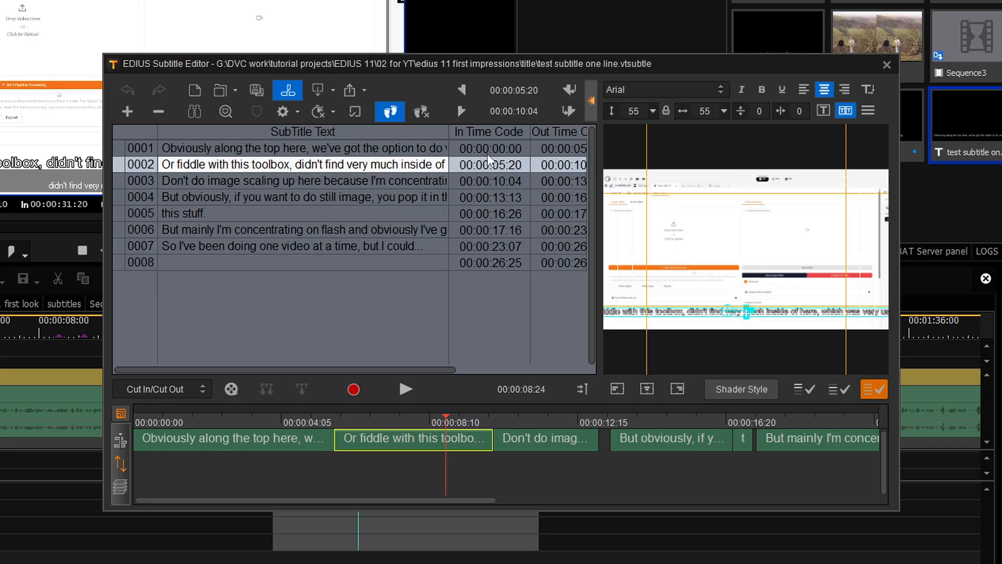
pyautogui.press('Return')
pyautogui.click(437, 164)
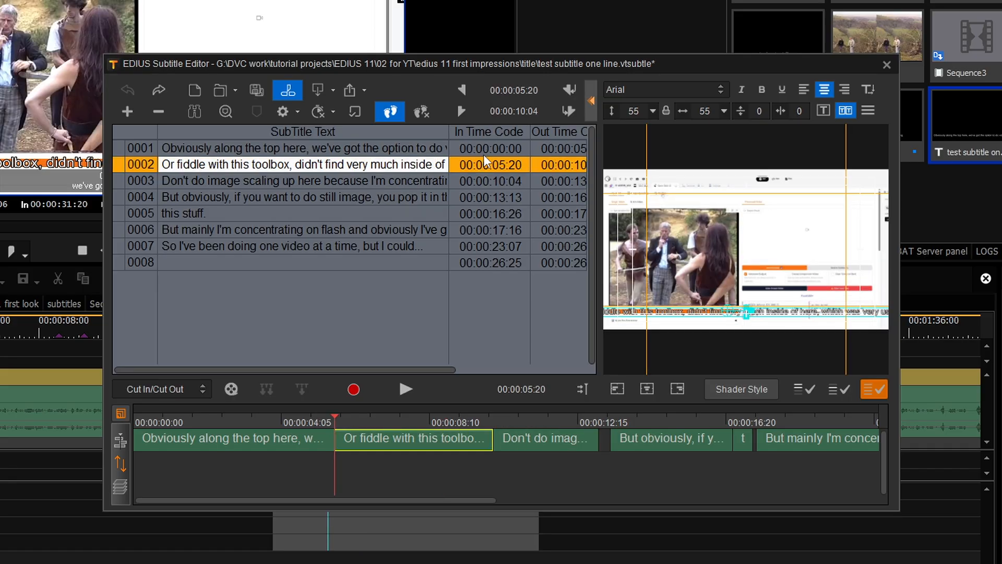
pyautogui.hotkey('shift', 'Return')
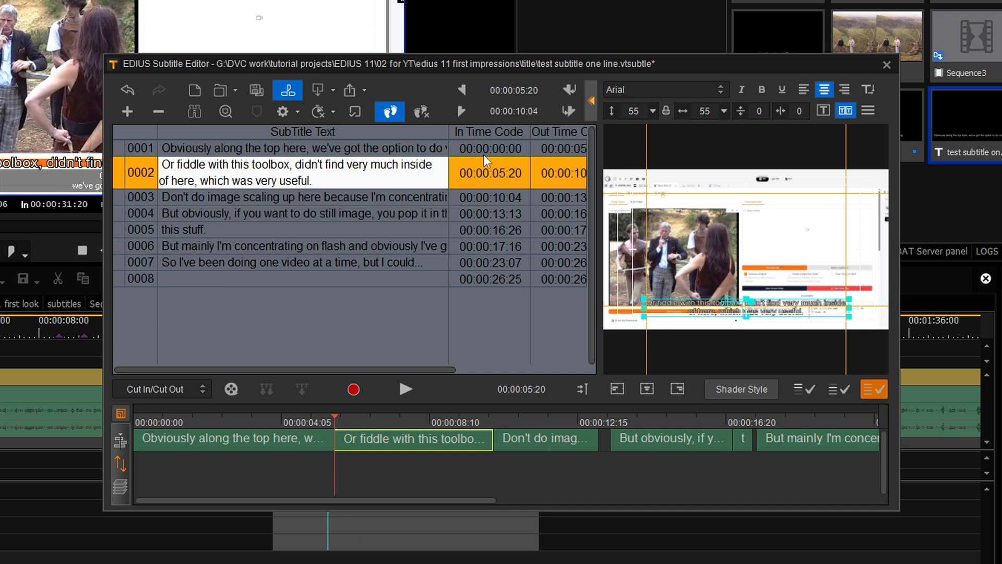
# - Break subtitle 0003 onto a second line before "concentrating on video.", keeping it as a single subtitle
pyautogui.click(389, 197)
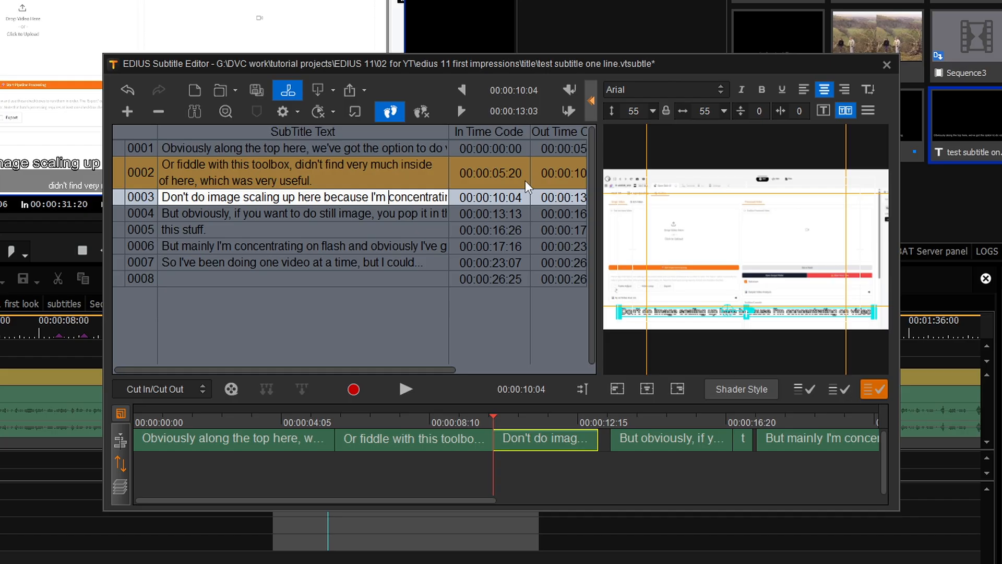
pyautogui.press('Return')
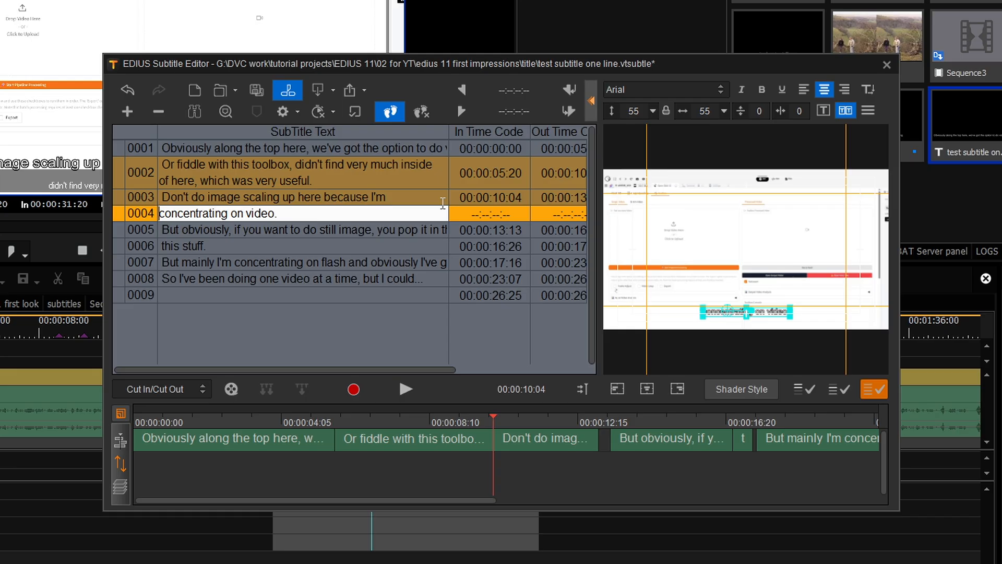
pyautogui.press('BackSpace')
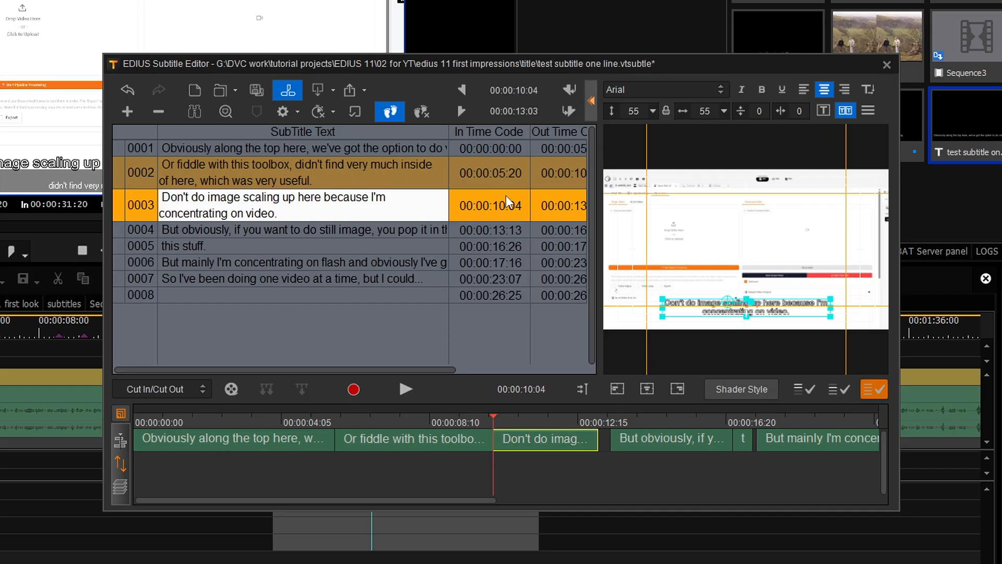
pyautogui.moveTo(572, 440); pyautogui.dragTo(597, 440)
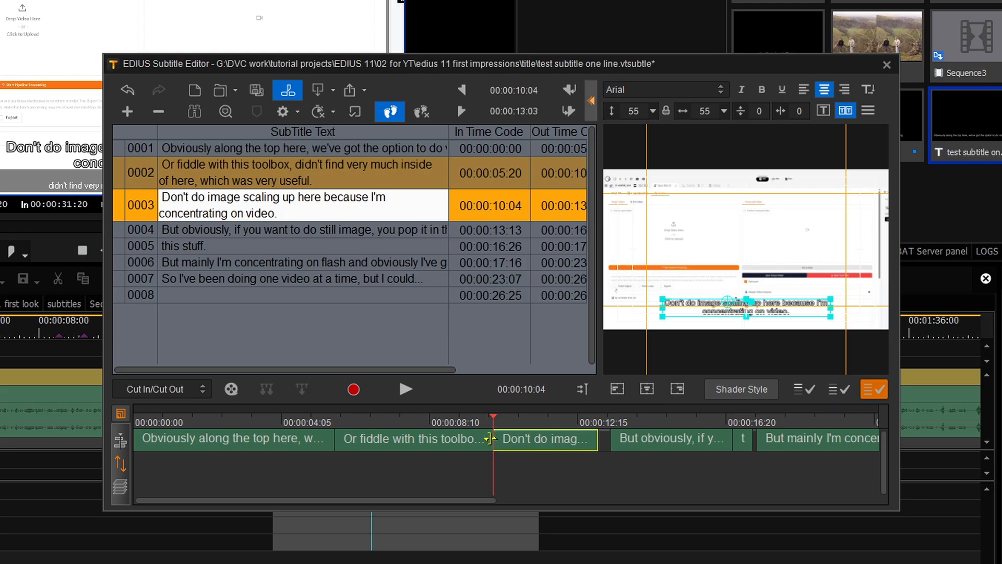
pyautogui.moveTo(491, 439); pyautogui.dragTo(493, 440)
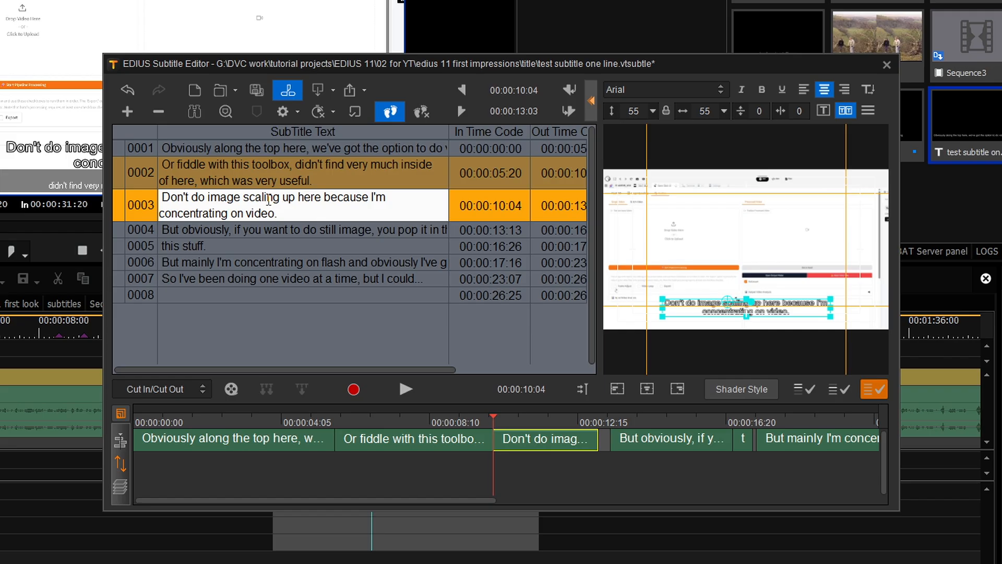
# - Break subtitle 0001 onto a second line before "option to do video" and change its last word to "images."
pyautogui.click(386, 149)
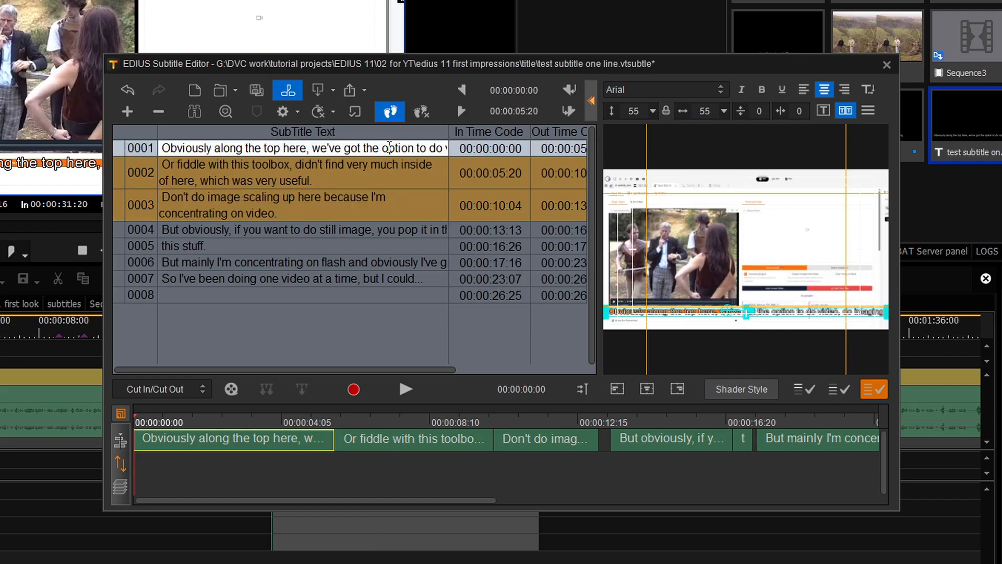
pyautogui.press('Return')
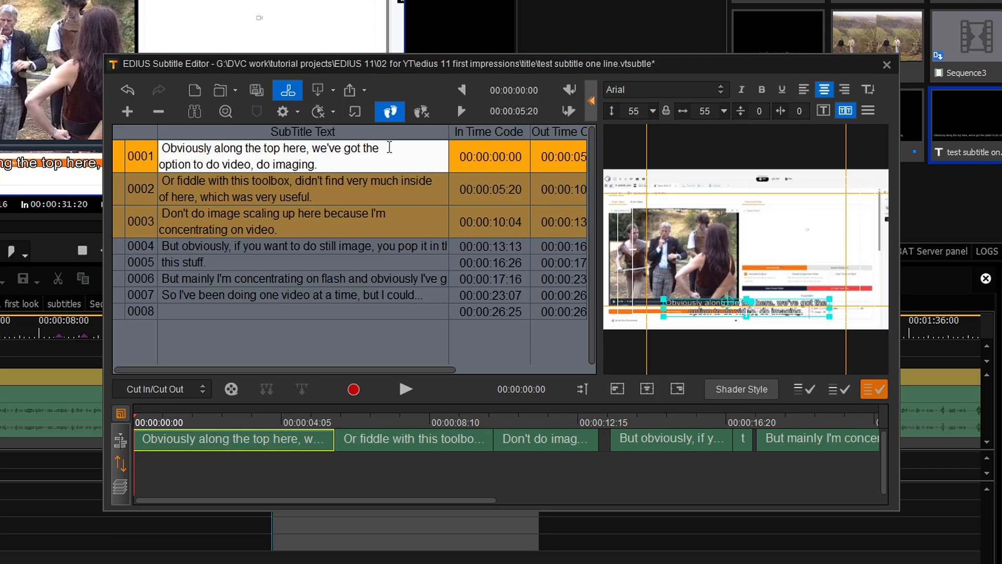
pyautogui.press('Delete')
pyautogui.press('Delete')
pyautogui.press('Delete')
pyautogui.press('Delete')
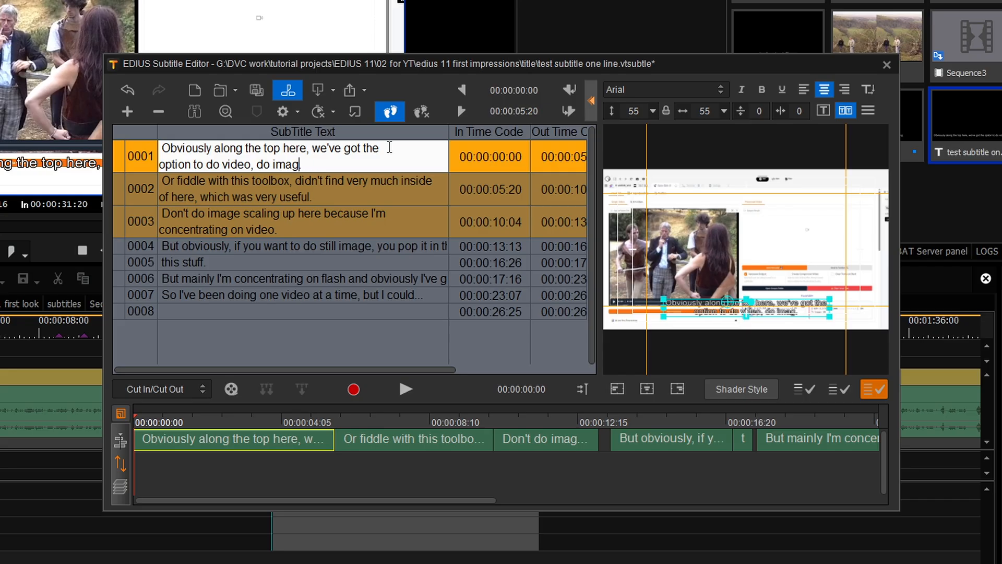
pyautogui.write('es')
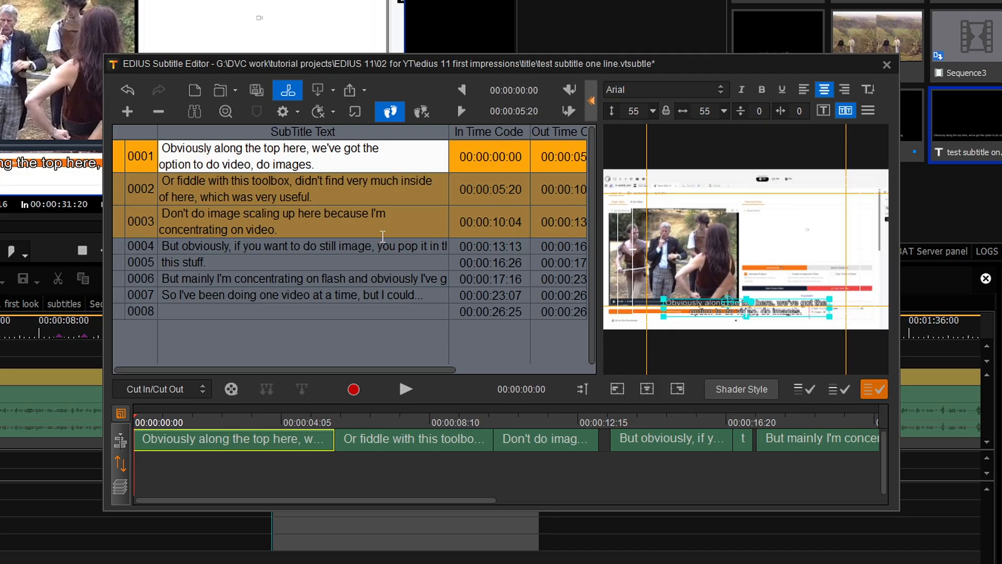
pyautogui.write('.')
# - Set the font to Arial Black and align the text left, applied to all subtitles
pyautogui.moveTo(318, 165); pyautogui.dragTo(155, 155)
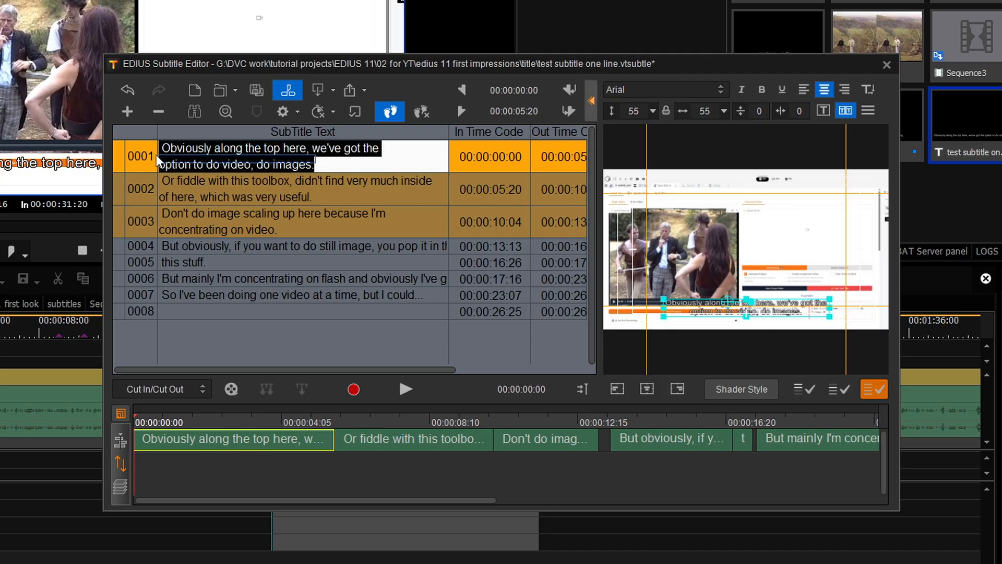
pyautogui.click(722, 89)
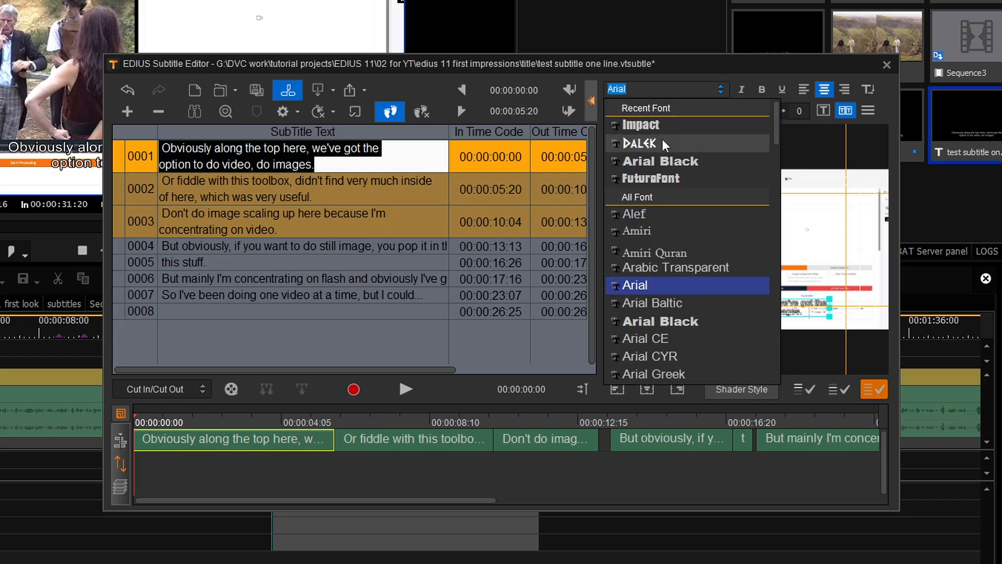
pyautogui.click(662, 162)
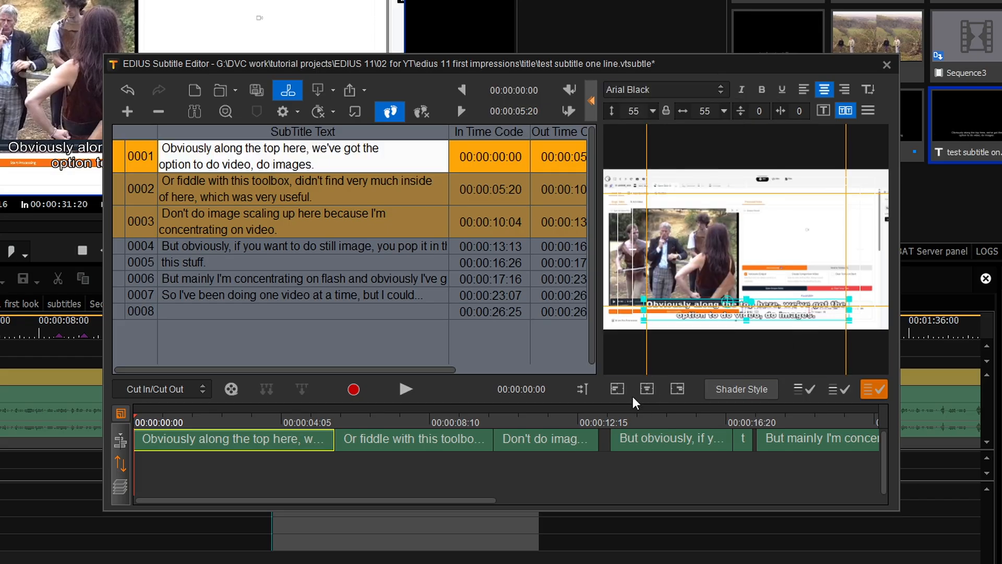
pyautogui.click(616, 391)
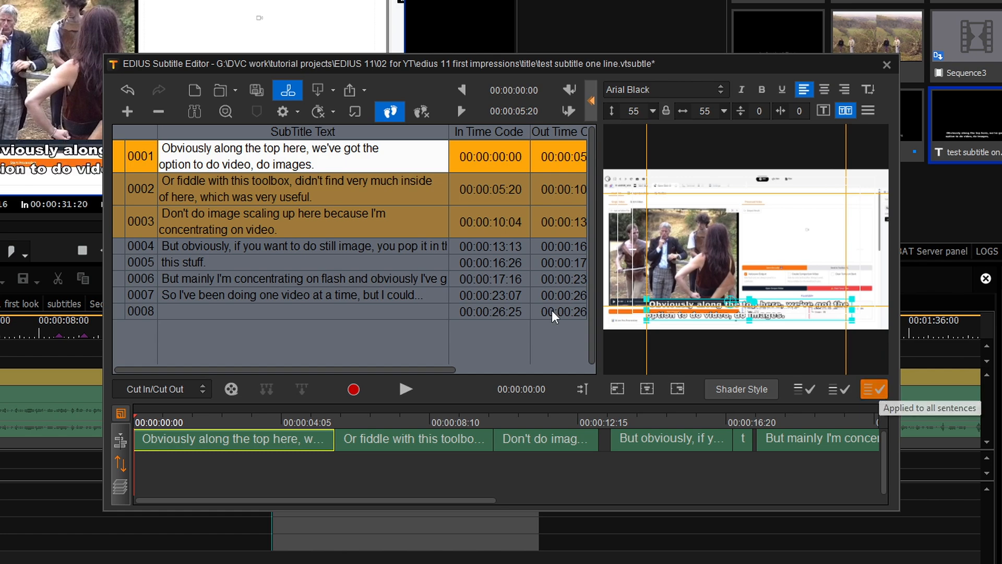
# - Go through subtitles 0002 to 0007 to check their font and alignment in the preview
pyautogui.click(317, 189)
pyautogui.click(318, 221)
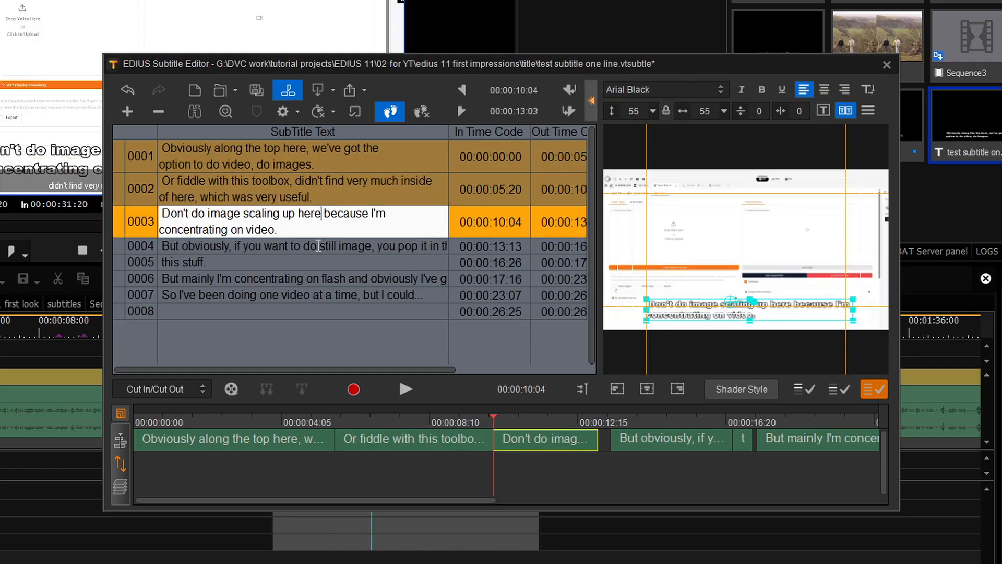
pyautogui.click(319, 246)
pyautogui.click(327, 263)
pyautogui.click(322, 279)
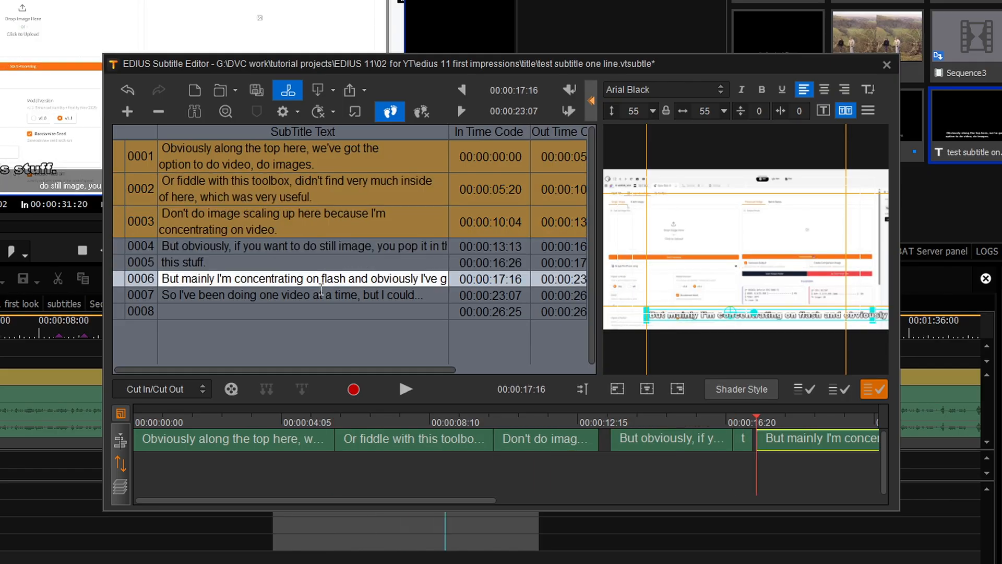
pyautogui.click(320, 295)
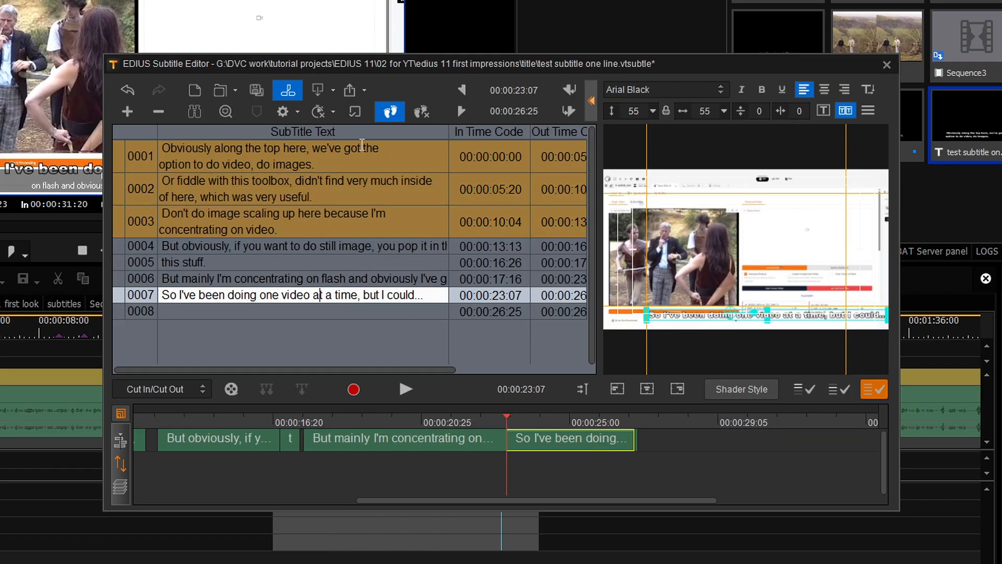
# - Review the file formats offered for exporting all subtitles or only the selected ones, including timecoded text and SubRip
pyautogui.moveTo(548, 63); pyautogui.dragTo(532, 33)
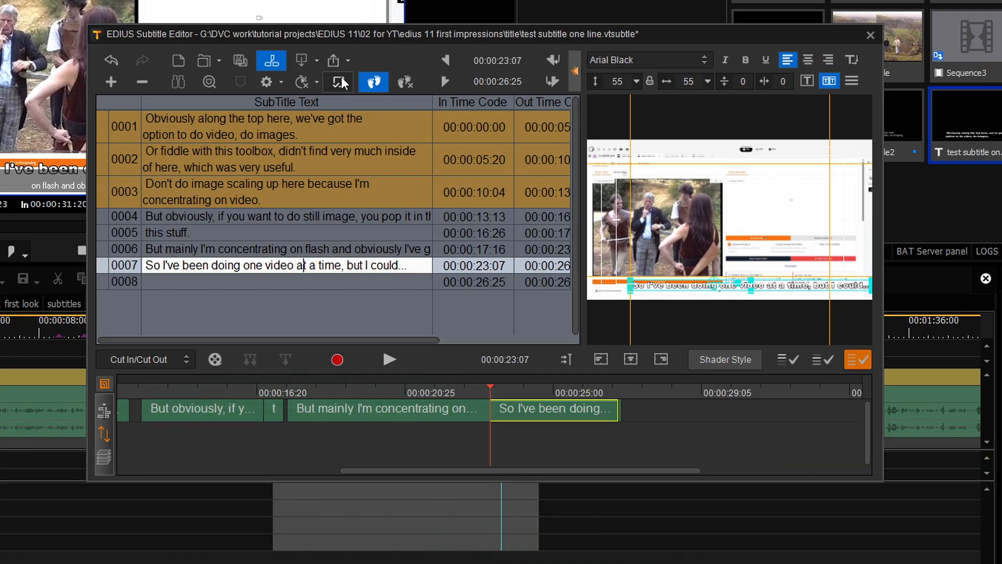
pyautogui.click(347, 60)
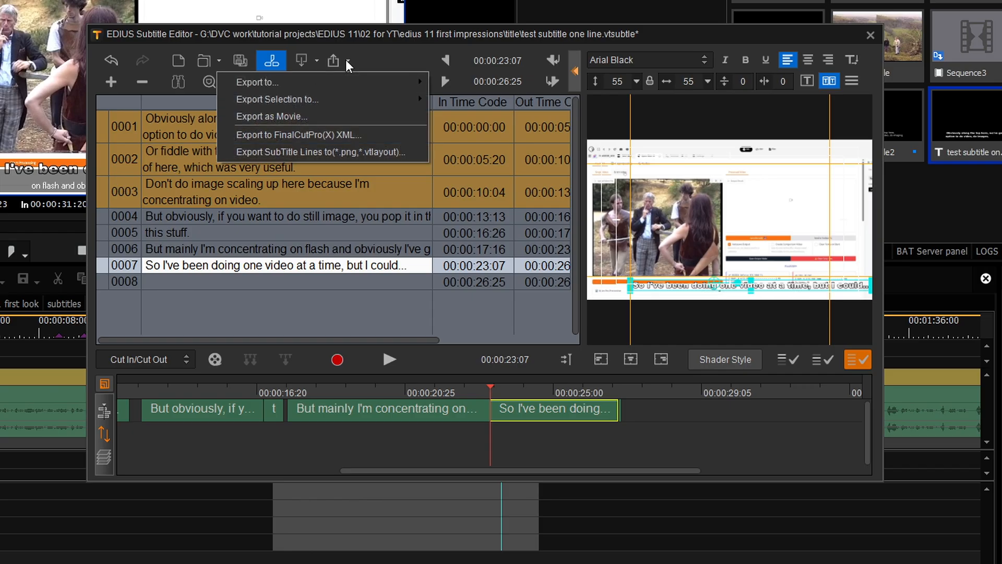
pyautogui.moveTo(331, 84)
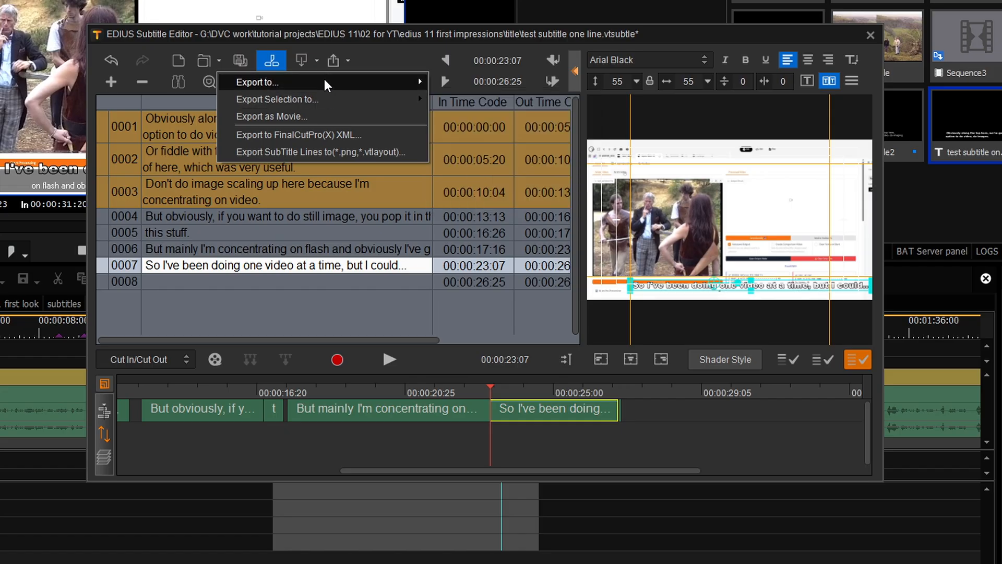
pyautogui.moveTo(296, 98)
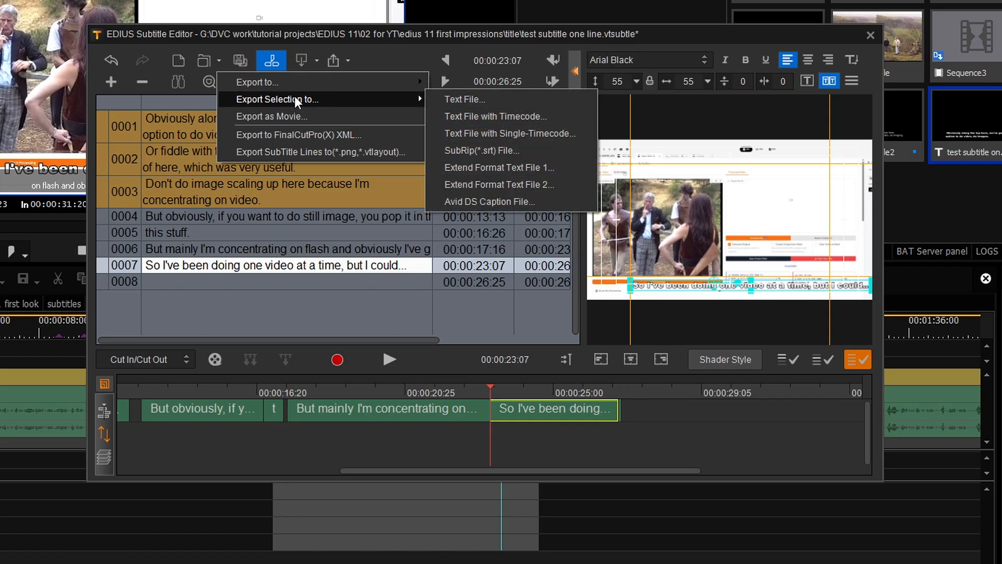
pyautogui.moveTo(291, 79)
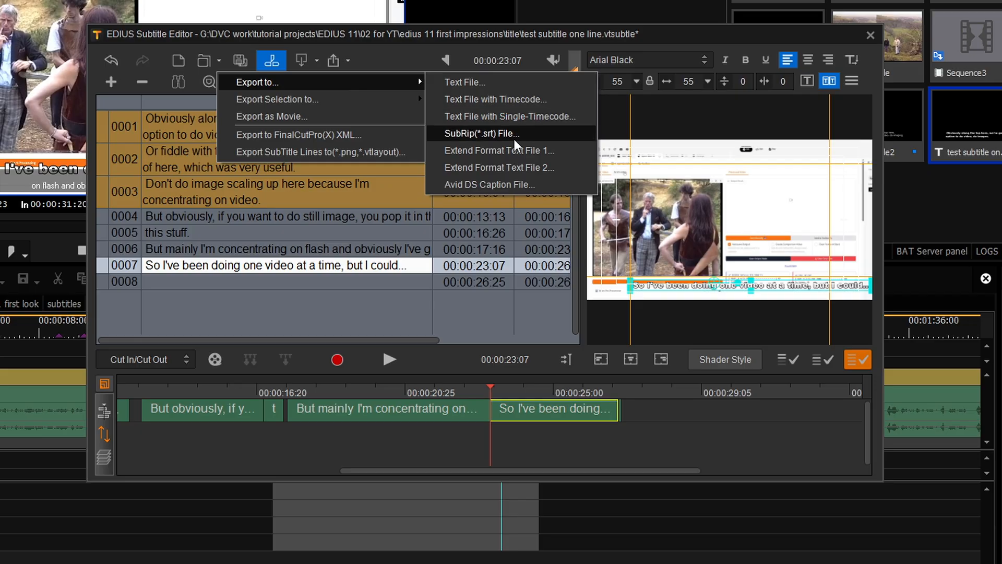
pyautogui.click(520, 98)
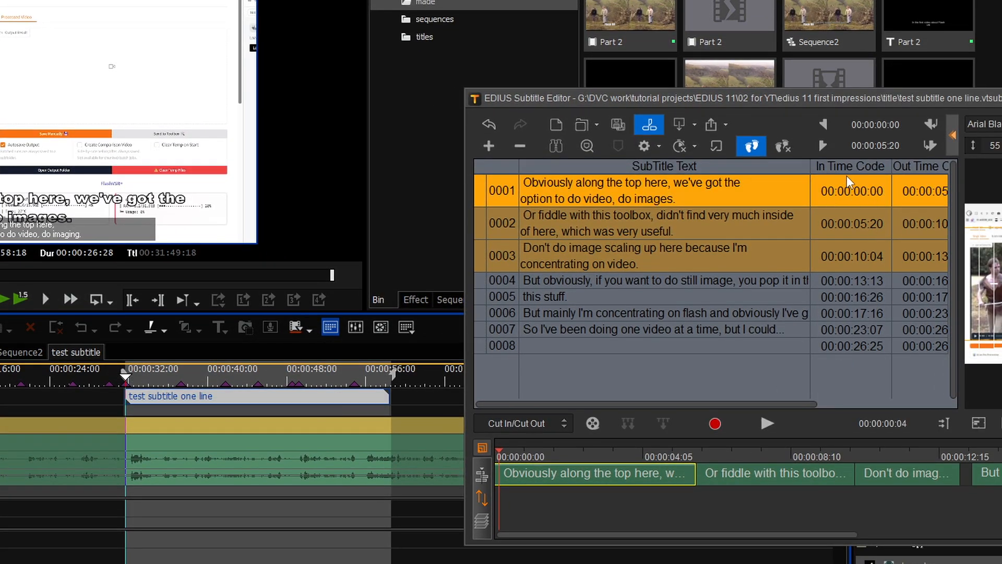
# - Show the BAT Server panel and mark the timeline from 00:01:03:14 to 00:01:22:02
pyautogui.moveTo(835, 91); pyautogui.dragTo(589, 0)
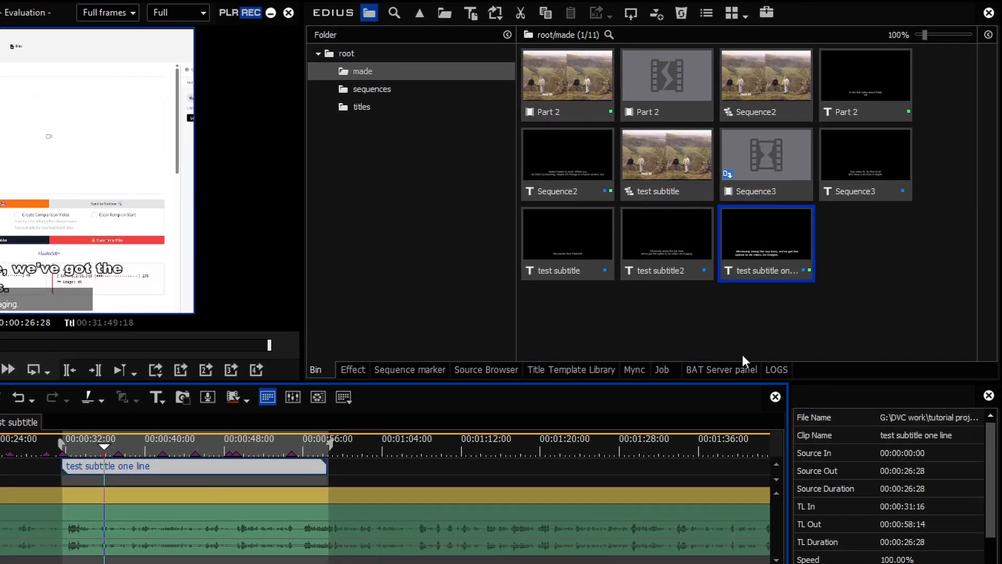
pyautogui.click(738, 369)
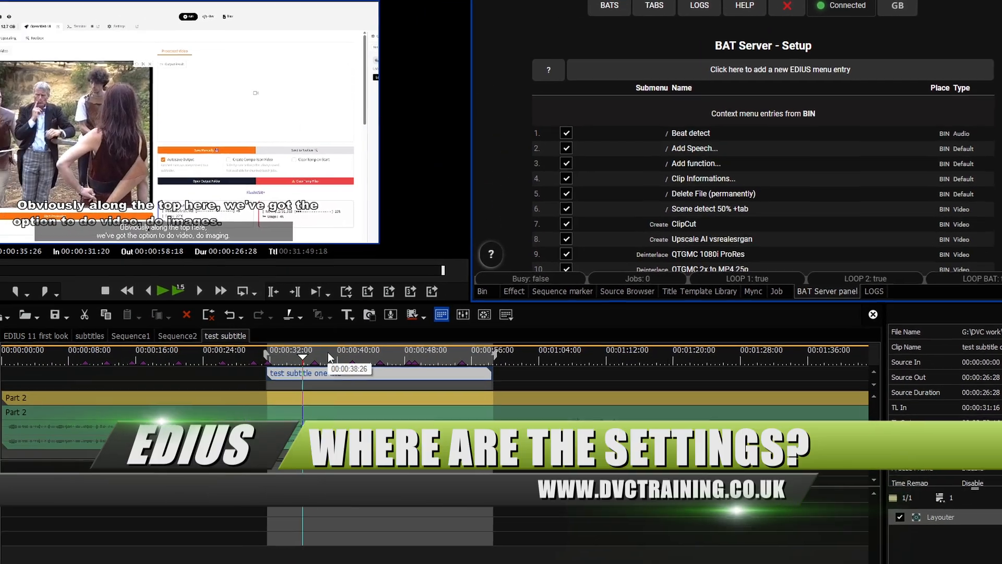
pyautogui.moveTo(566, 340); pyautogui.dragTo(705, 339)
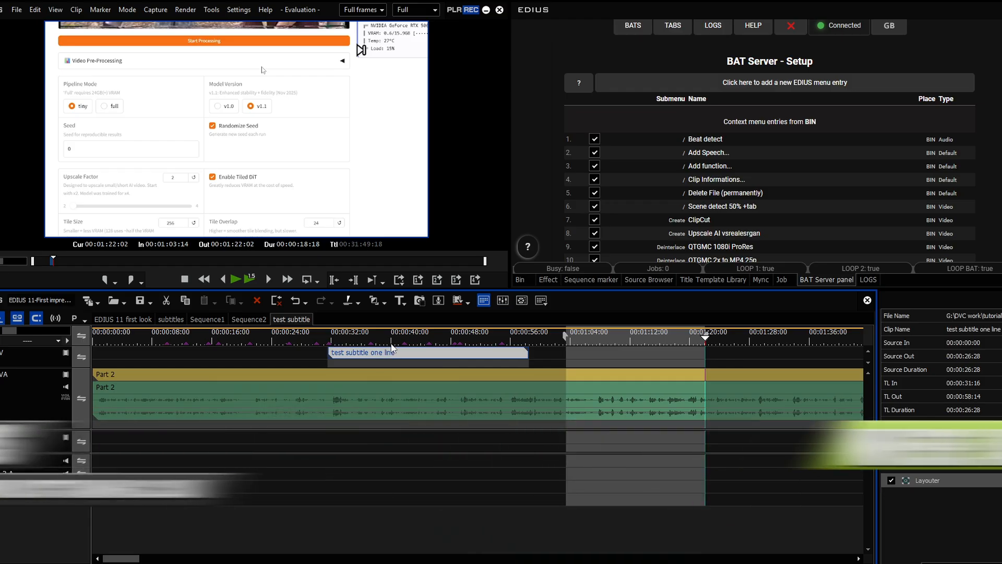
pyautogui.click(391, 344)
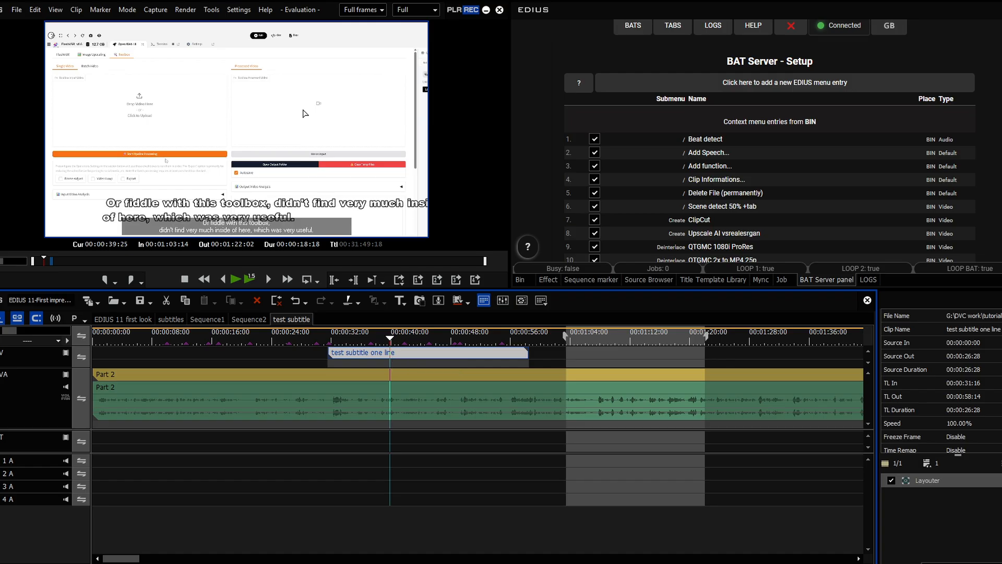
# - Open the Speech to text page under Importer/Exporter in the System Settings
pyautogui.click(239, 9)
pyautogui.click(246, 24)
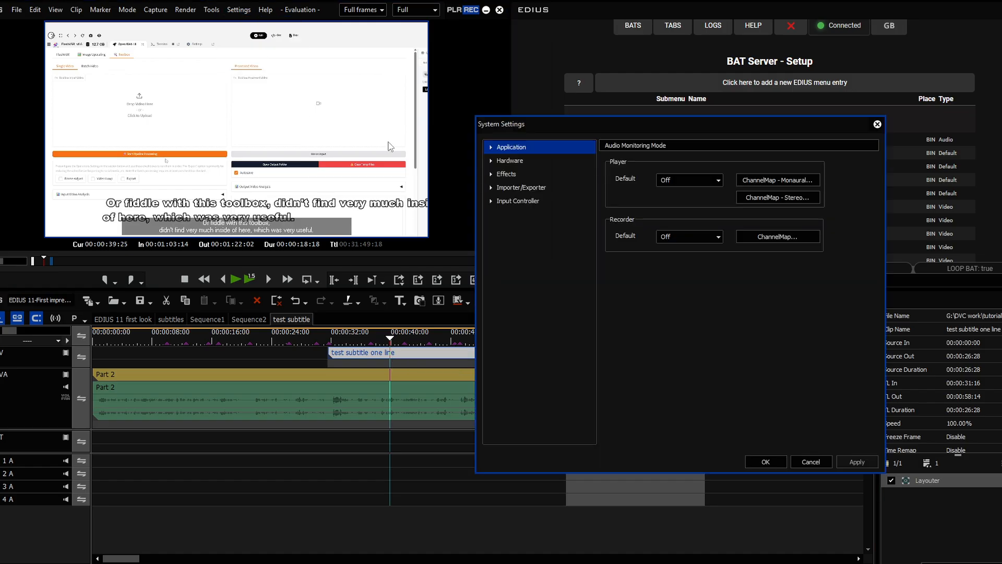
pyautogui.click(491, 188)
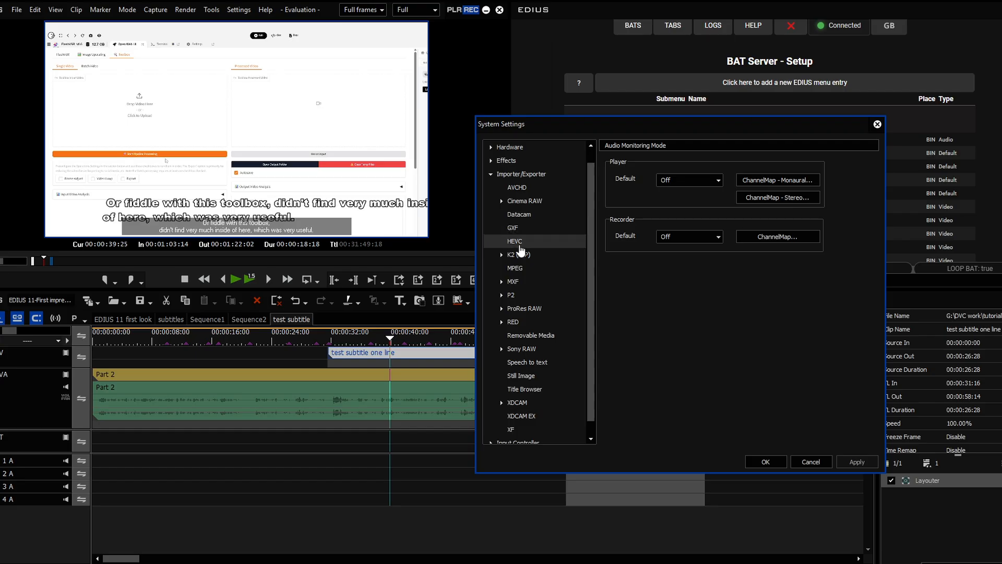
pyautogui.click(519, 362)
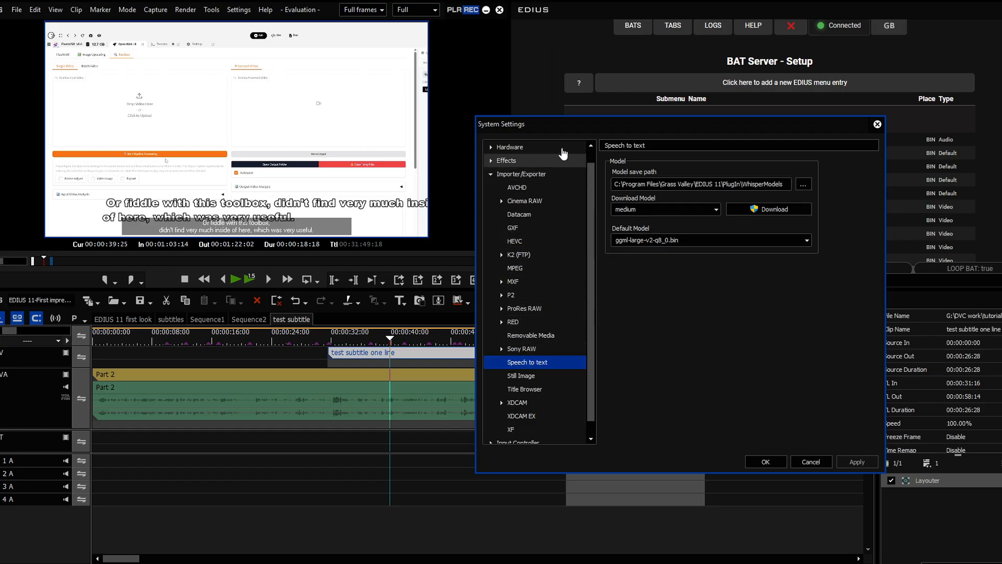
pyautogui.moveTo(557, 124); pyautogui.dragTo(374, 124)
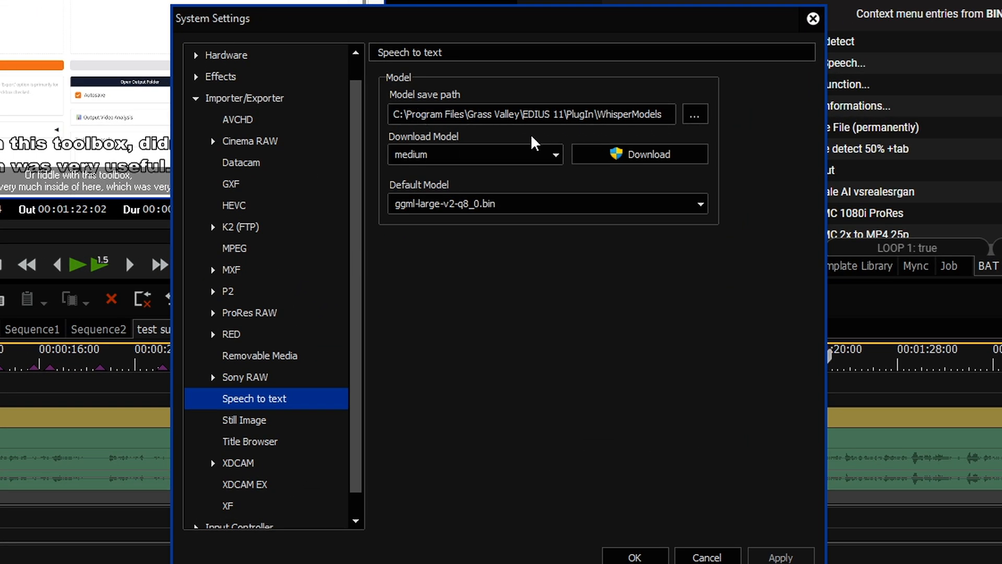
# - Switch to File Explorer and compare the sizes of the model files in the WhisperModels folder
pyautogui.tripleClick(532, 114)
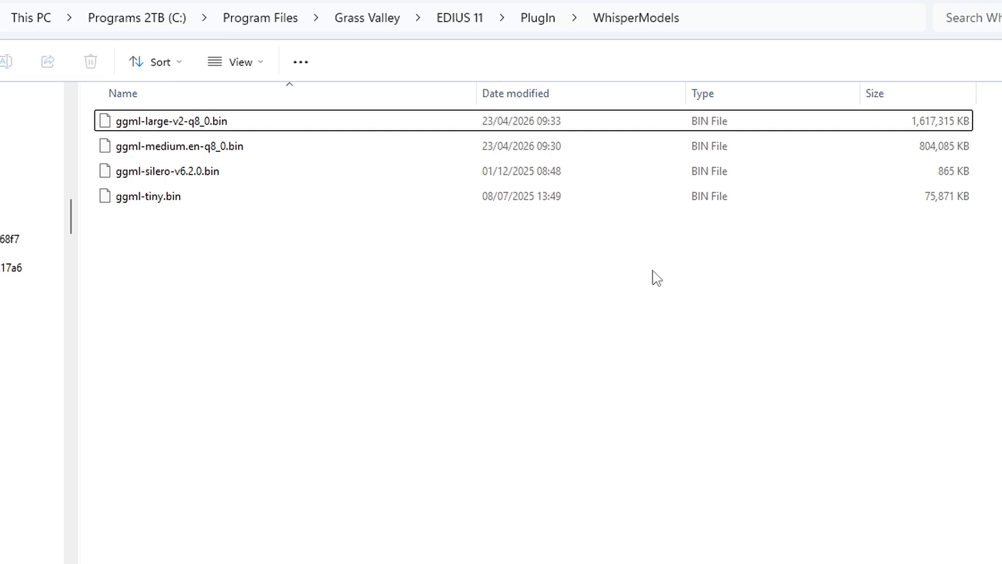
pyautogui.click(794, 127)
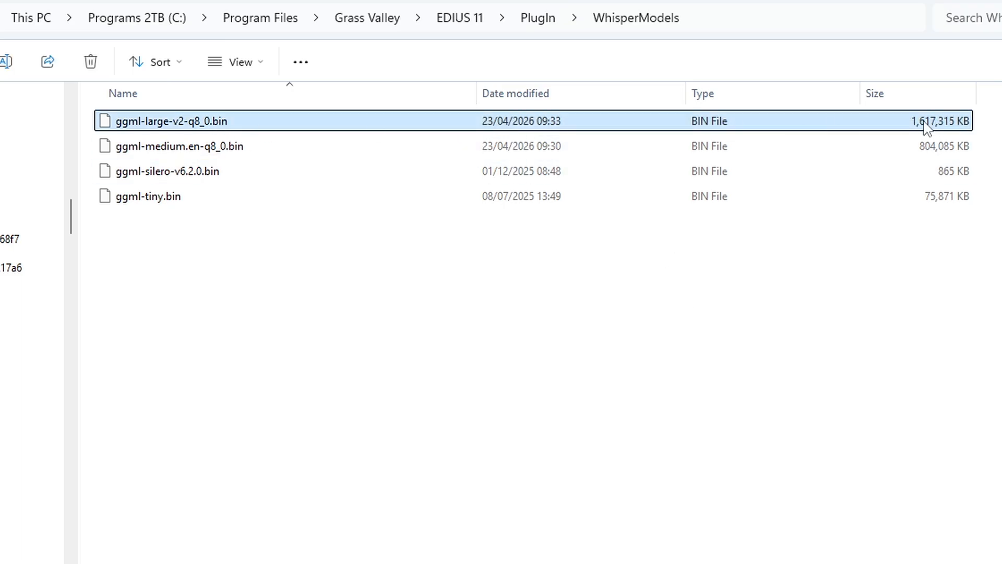
pyautogui.click(200, 193)
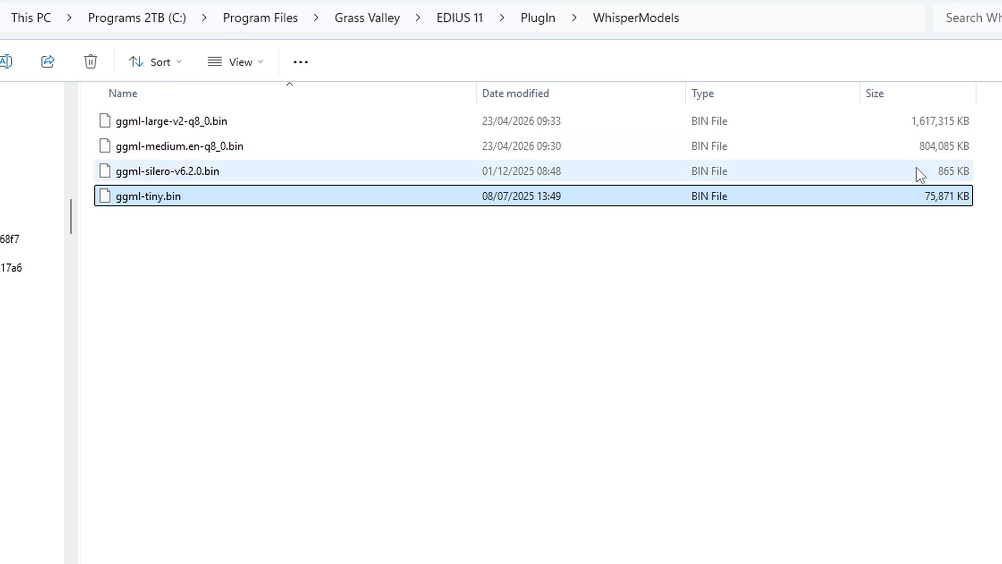
pyautogui.click(929, 126)
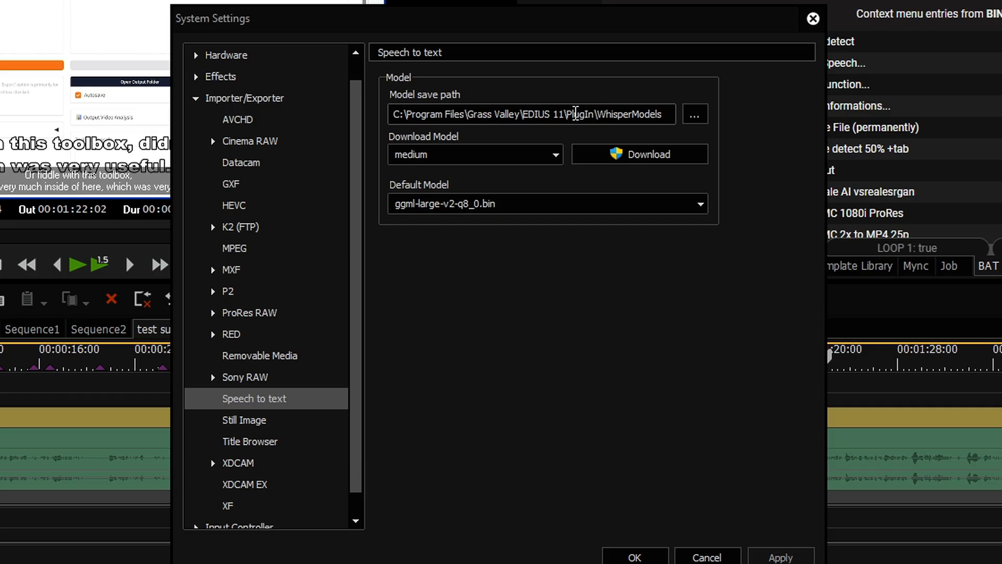
# - Review the speech-to-text models available for download and the choices for the default model
pyautogui.click(556, 158)
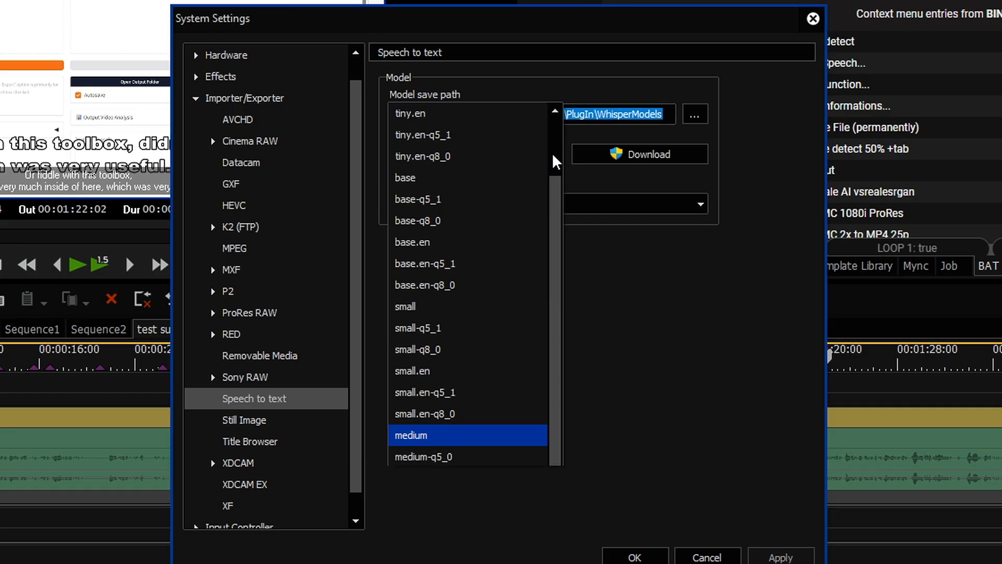
pyautogui.moveTo(553, 159); pyautogui.dragTo(542, 260)
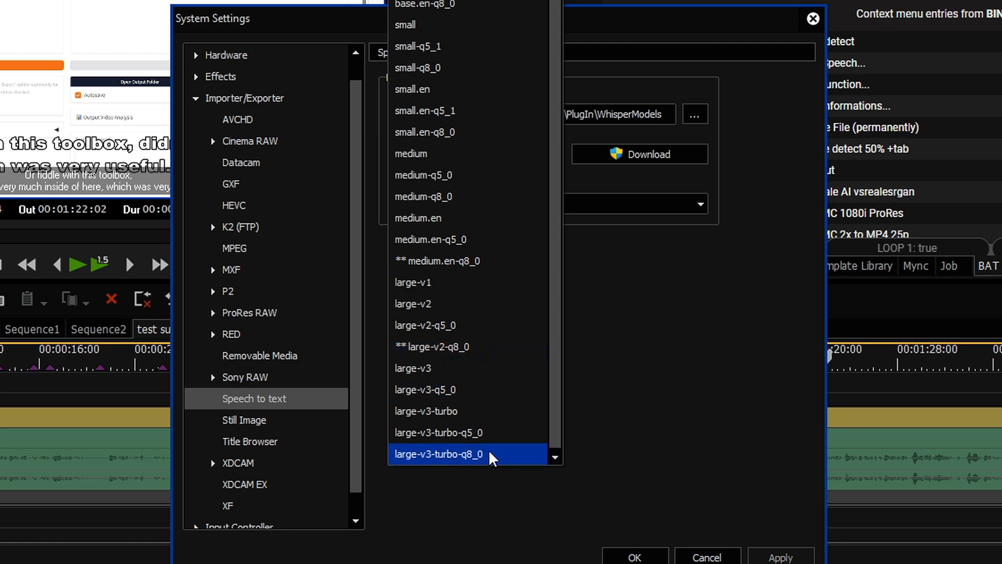
pyautogui.click(428, 163)
pyautogui.click(560, 202)
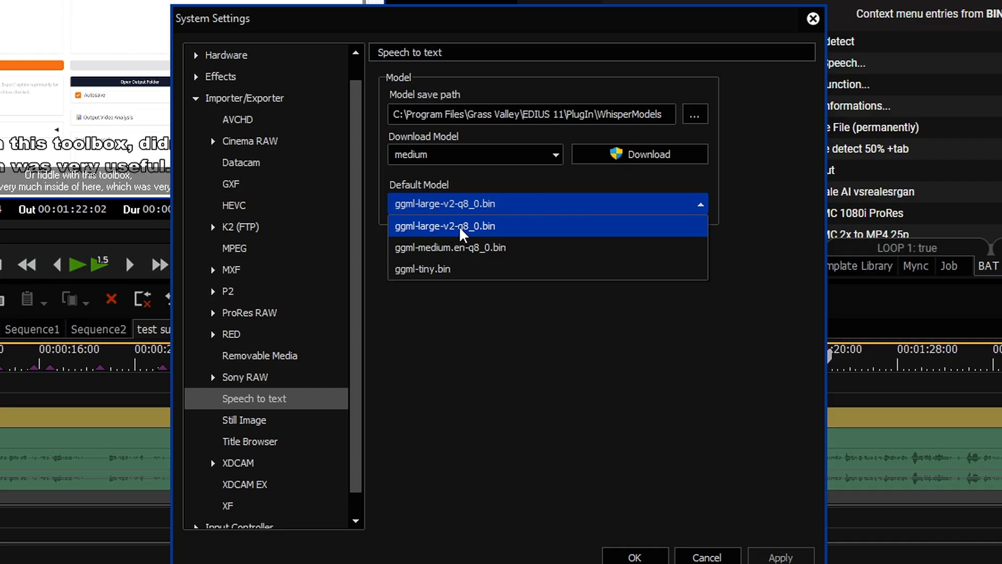
pyautogui.click(469, 157)
# - Download the large-v3-turbo-q8_0 speech-to-text model
pyautogui.click(493, 155)
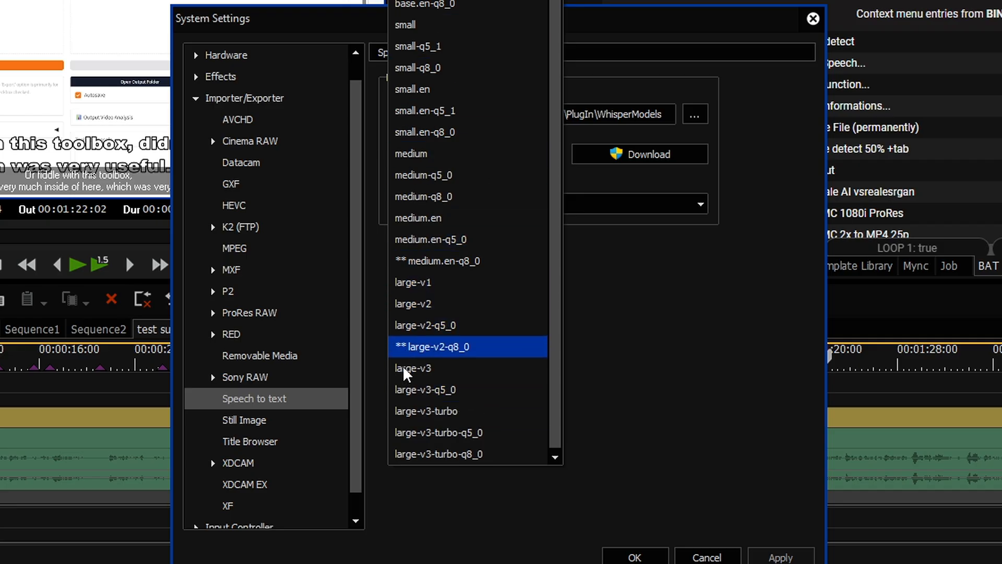
pyautogui.click(448, 454)
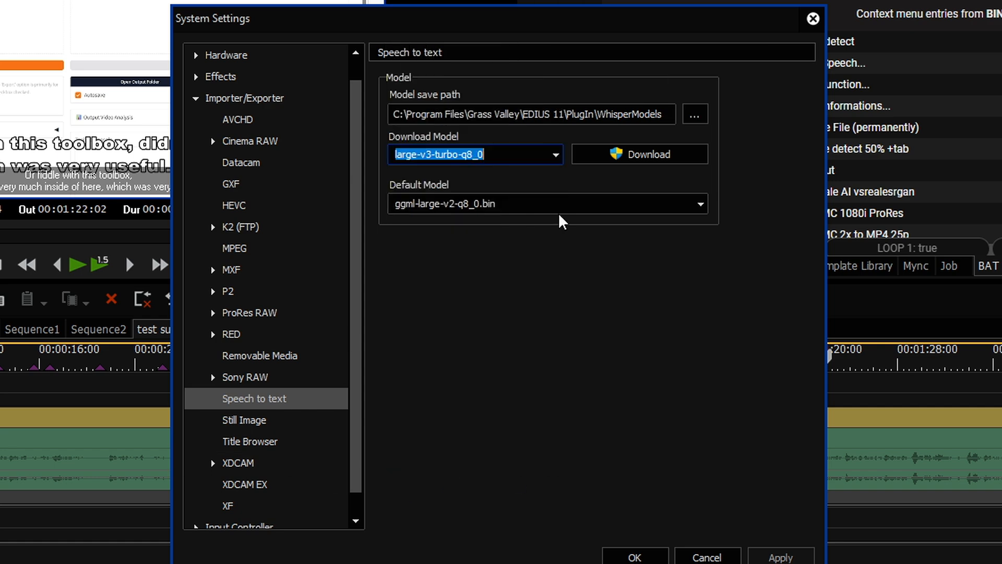
pyautogui.click(656, 154)
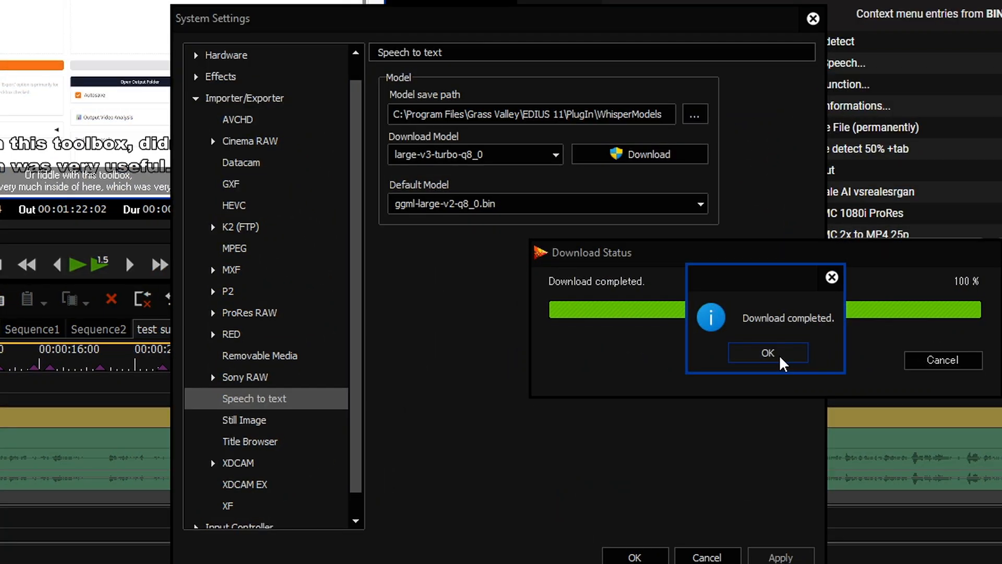
# - Acknowledge the finished model download and check the ggml-large-v3-turbo-q8_0.bin file in the WhisperModels folder
pyautogui.click(779, 354)
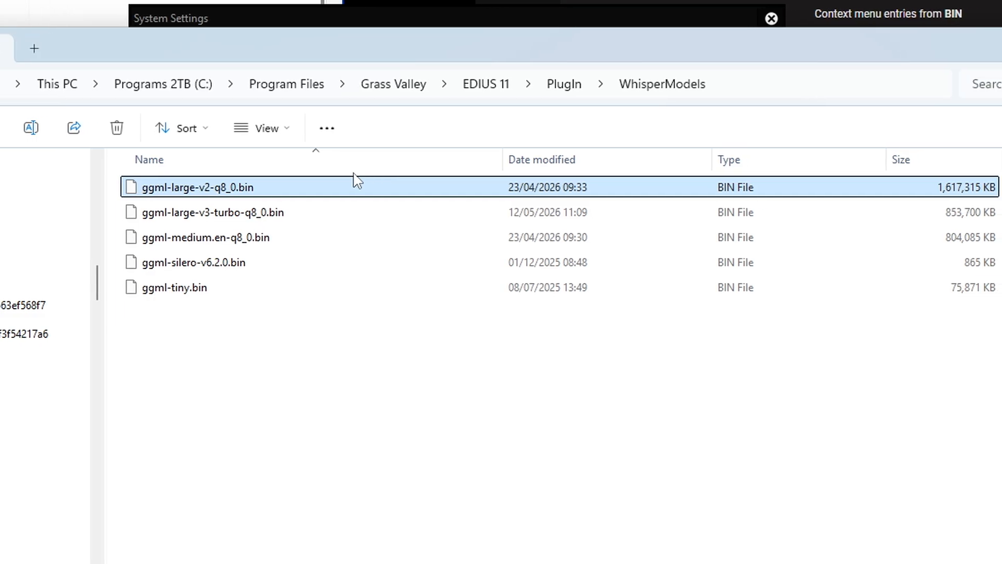
pyautogui.click(272, 212)
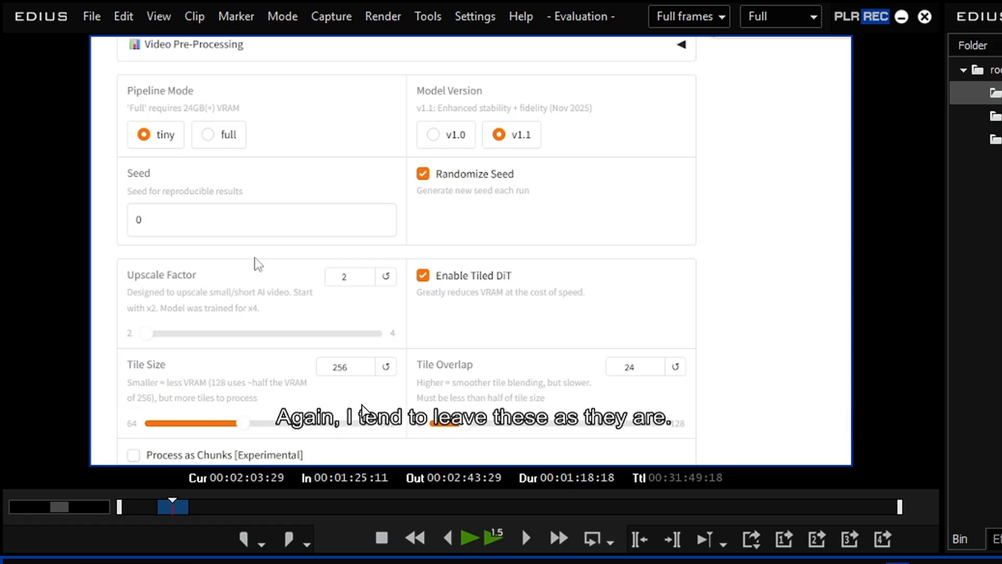
# - Reopen the Speech to text page of System Settings and check which downloadable models are marked as installed
pyautogui.click(475, 16)
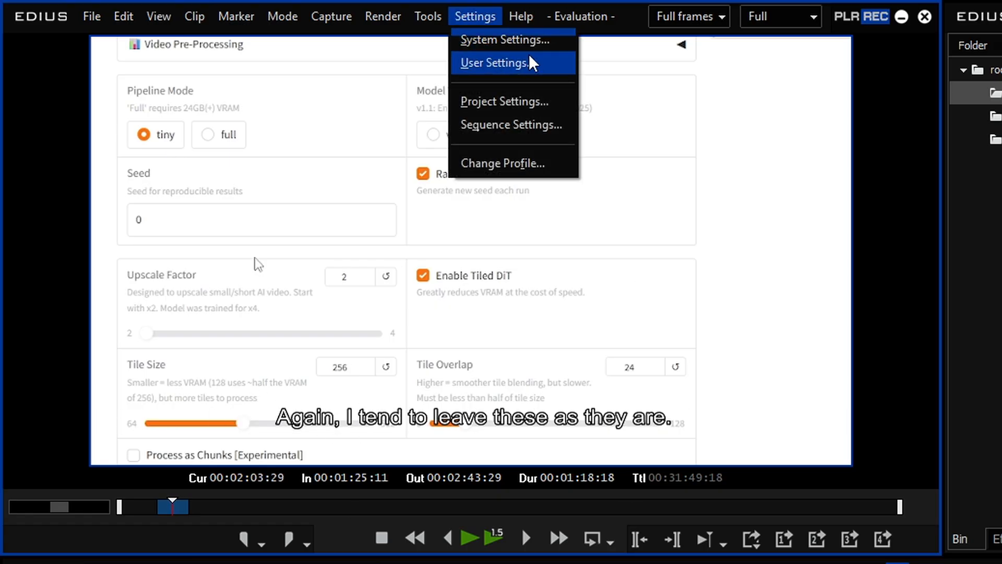
pyautogui.click(500, 46)
pyautogui.click(984, 362)
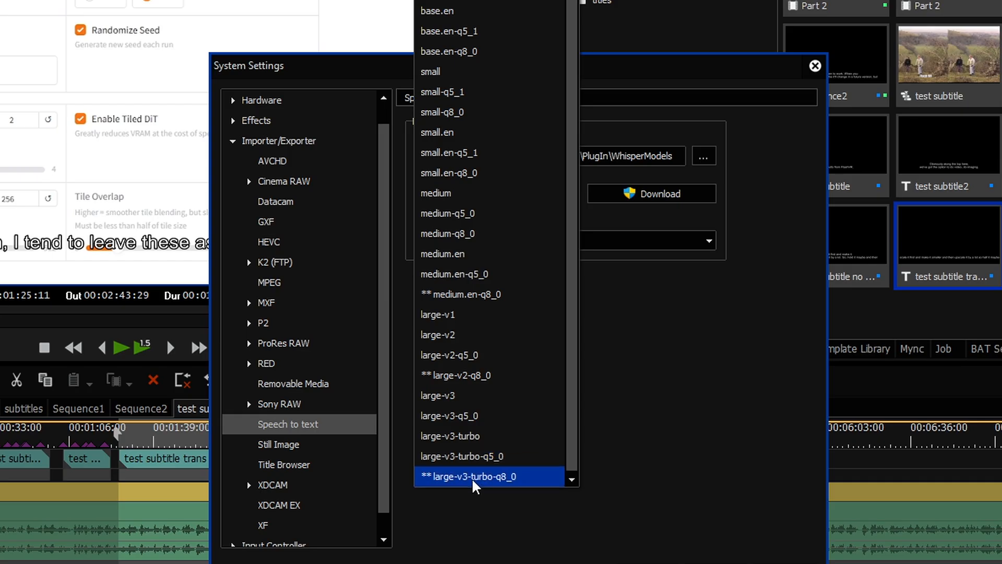
pyautogui.click(475, 378)
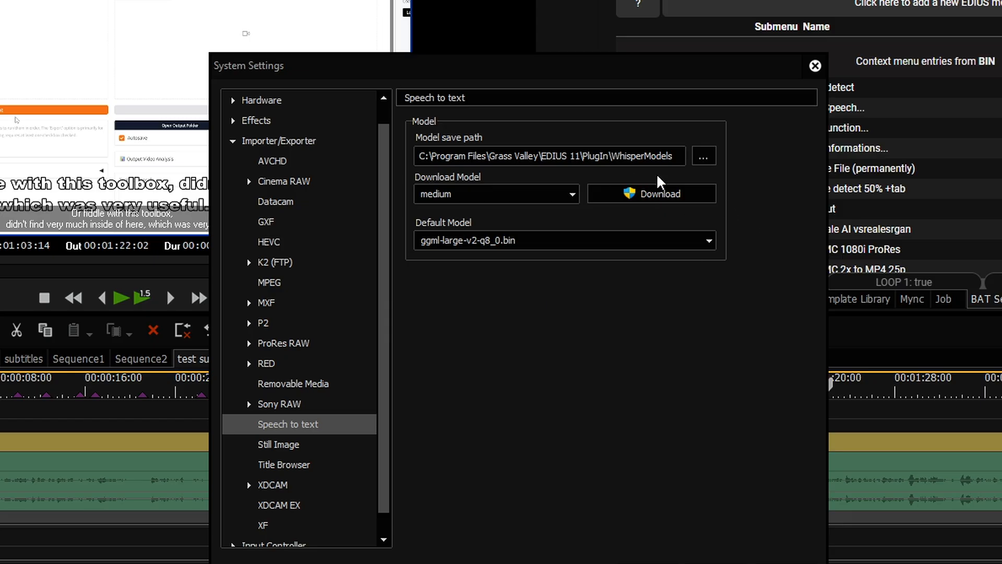
# - Review the installed choices for the default model, keep ggml-large-v2-q8_0.bin selected, and close System Settings
pyautogui.click(514, 240)
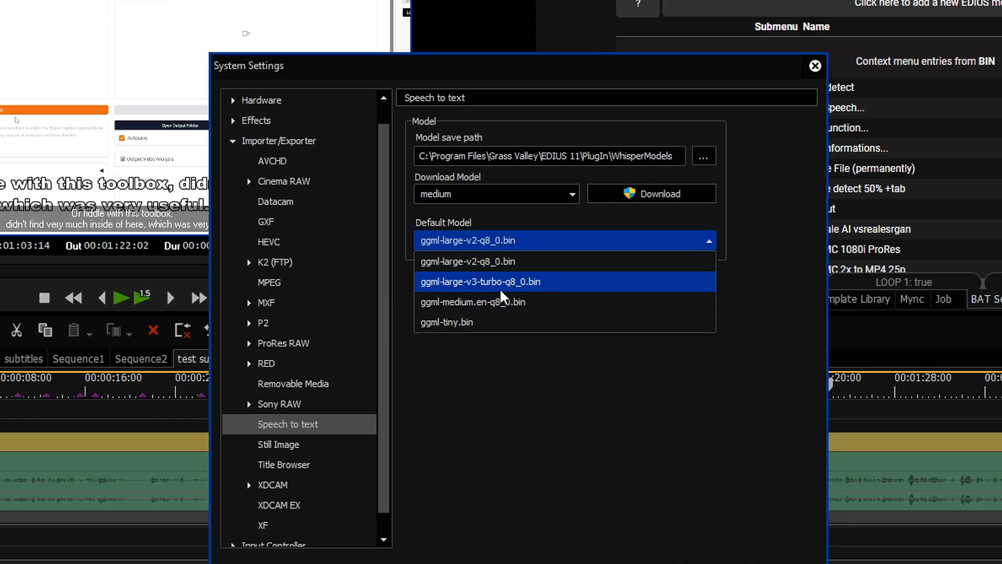
pyautogui.click(483, 263)
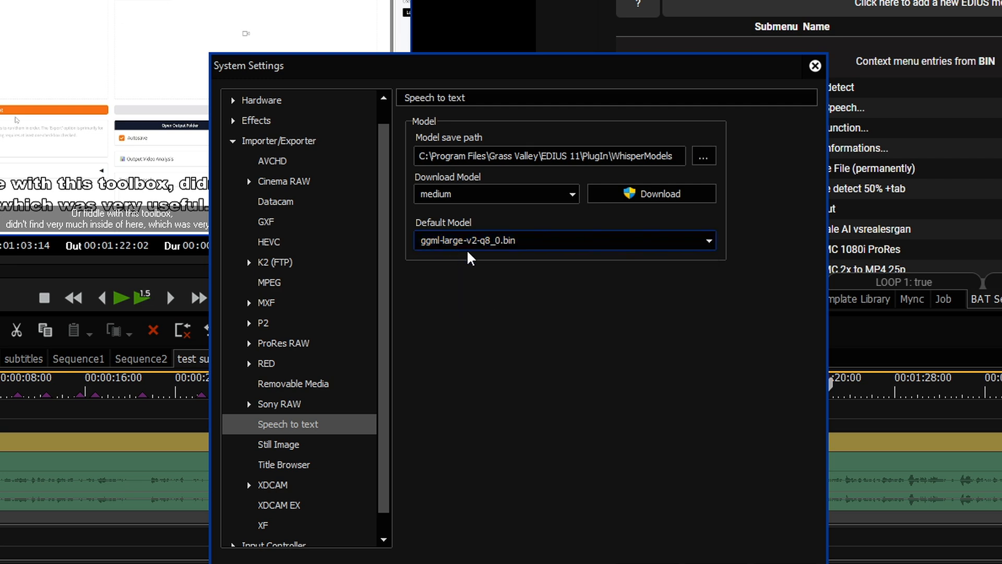
pyautogui.click(726, 563)
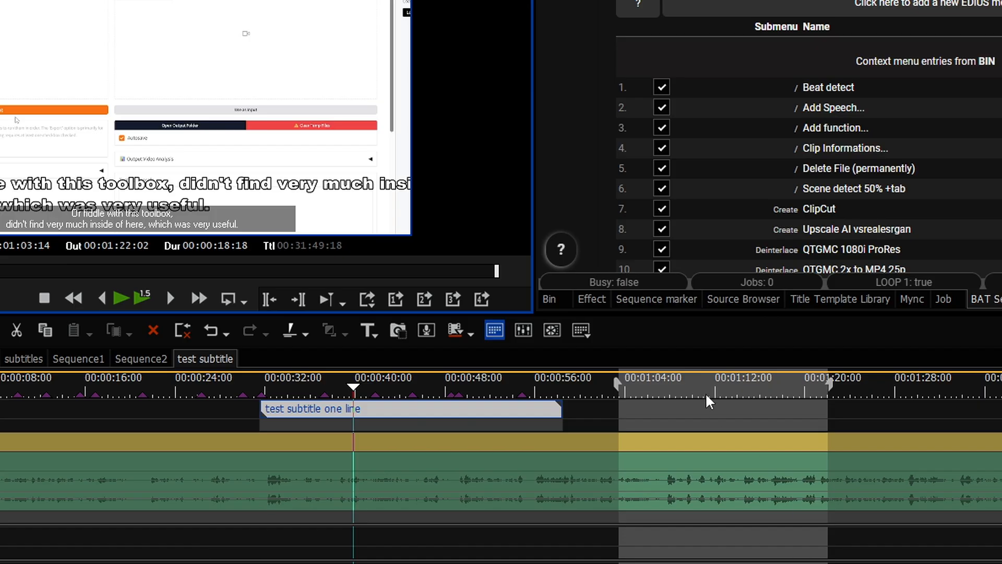
# - Set up speech-to-text for the In/Out range with the ggml-large-v3-turbo-q8_0.bin model, English audio and a maximum of 2 lines
pyautogui.rightClick(676, 386)
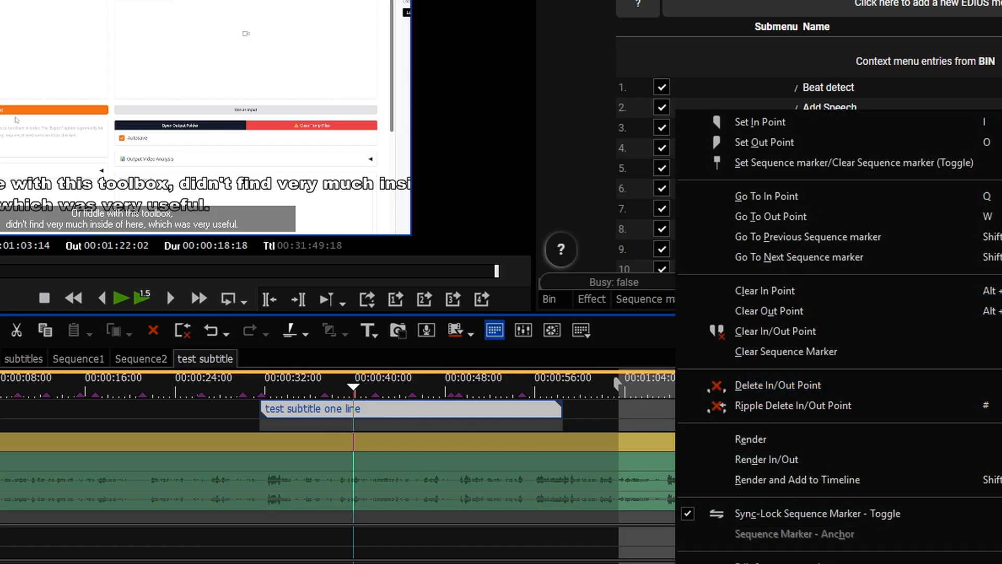
pyautogui.click(883, 536)
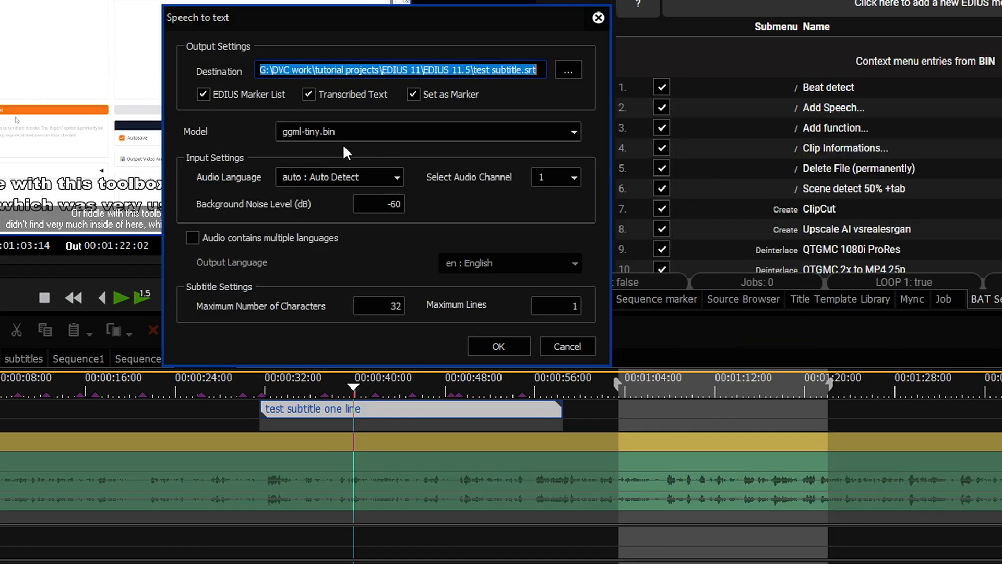
pyautogui.click(398, 138)
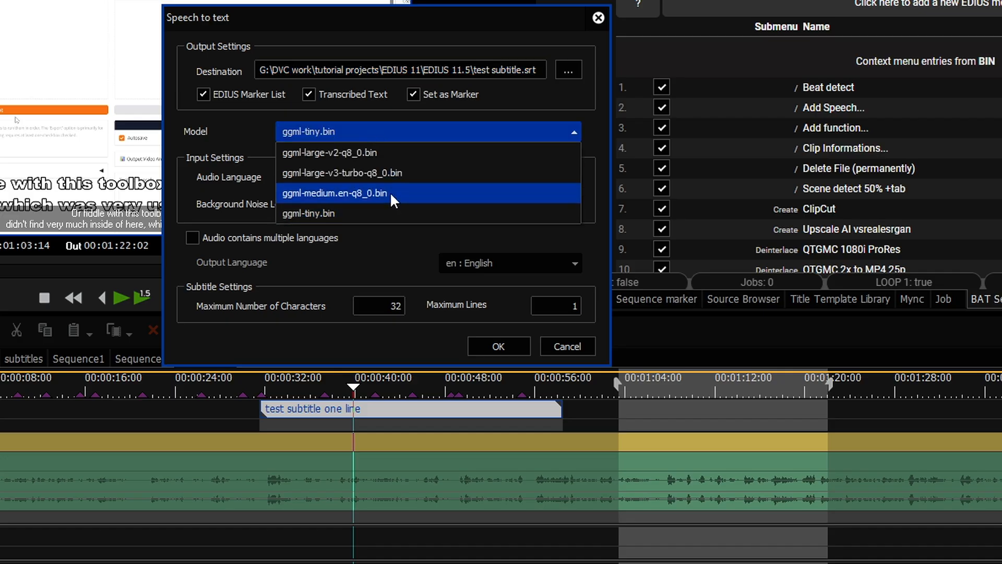
pyautogui.click(353, 175)
pyautogui.click(382, 185)
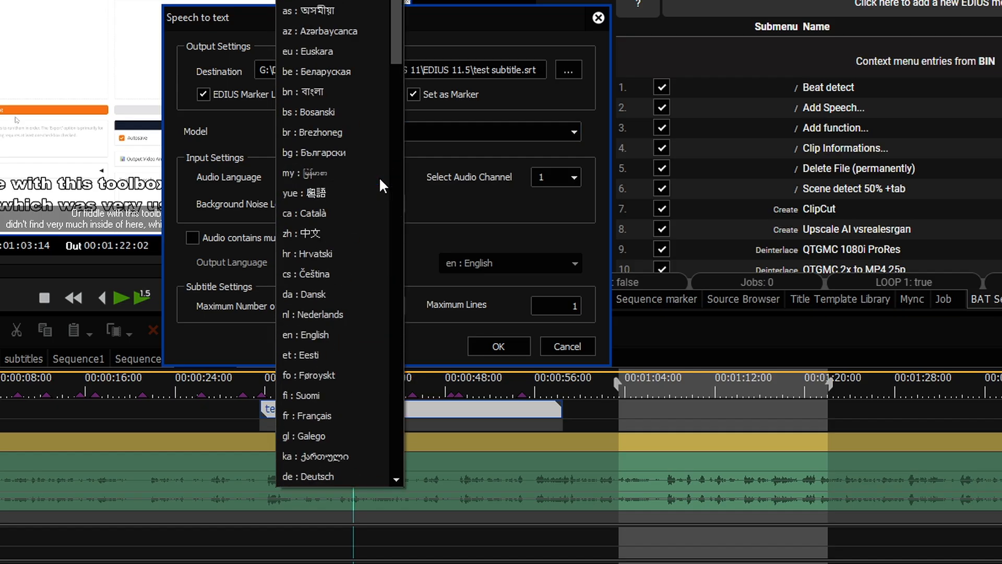
pyautogui.click(308, 335)
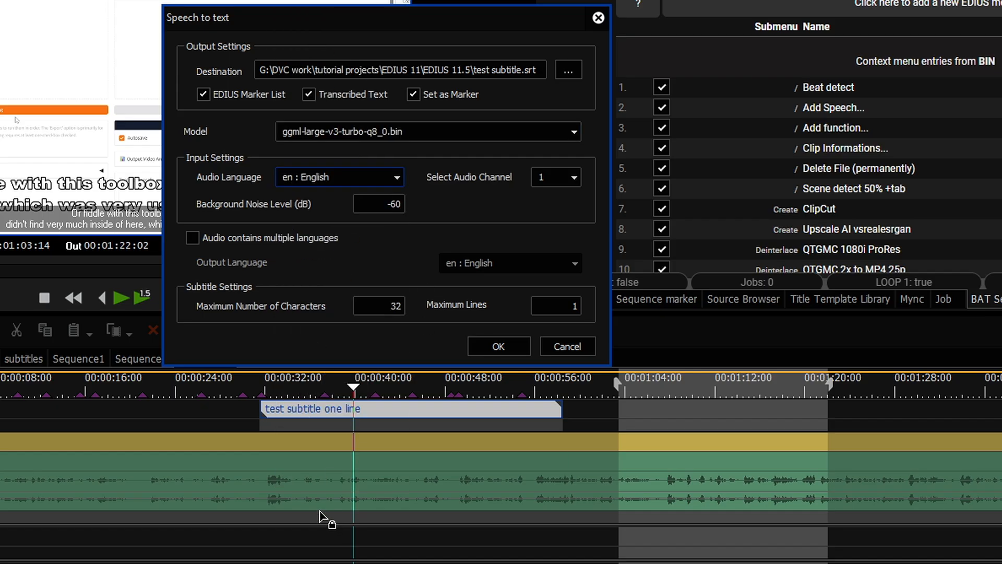
pyautogui.click(570, 310)
pyautogui.scroll(1, 569, 310)
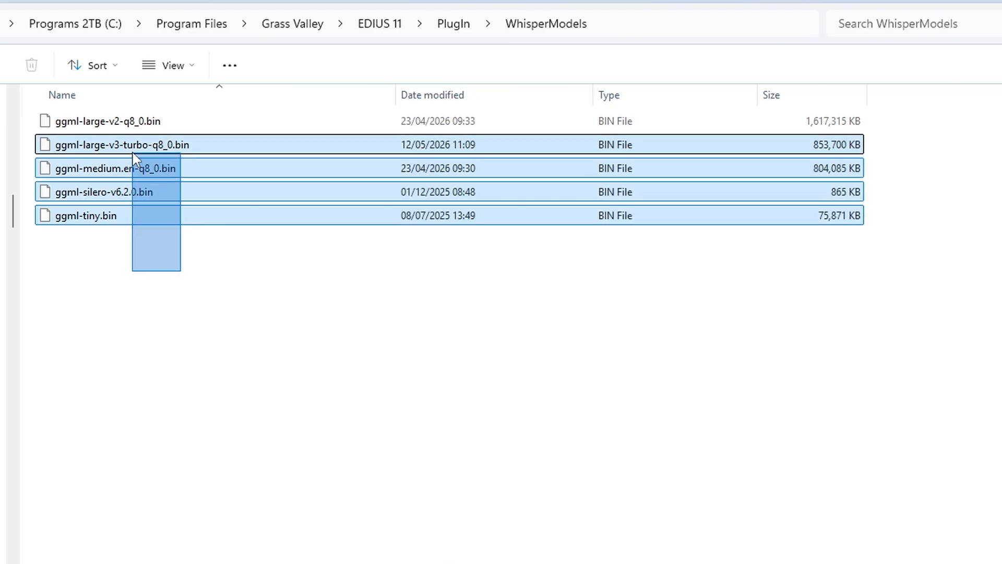
# - Switch to the WhisperModels folder and select the files from ggml-large-v3-turbo-q8_0.bin through ggml-tiny.bin
pyautogui.moveTo(133, 152); pyautogui.dragTo(134, 151)
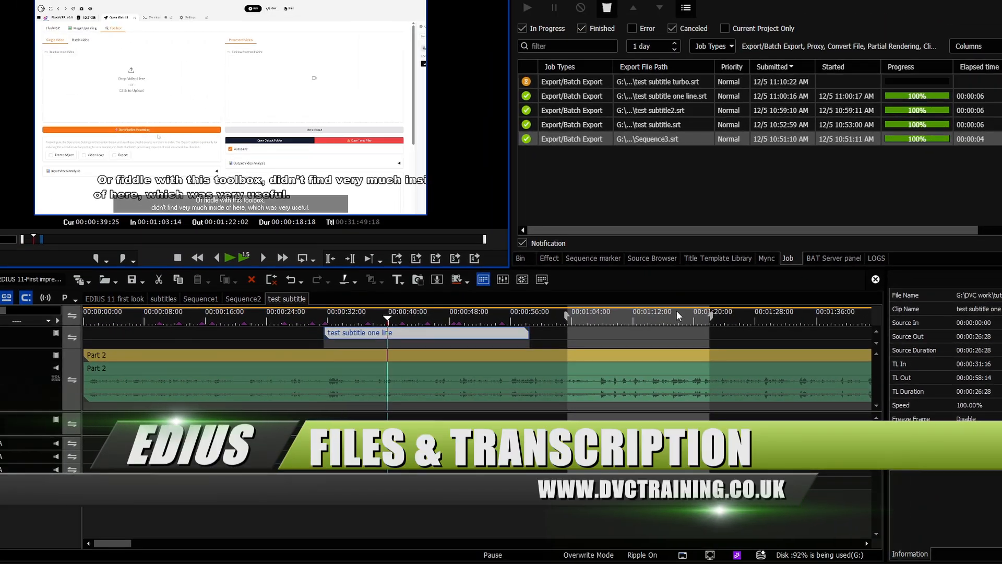
# - Reopen the speech-to-text settings for the In/Out range, review the destination and output file options, and cancel
pyautogui.rightClick(595, 304)
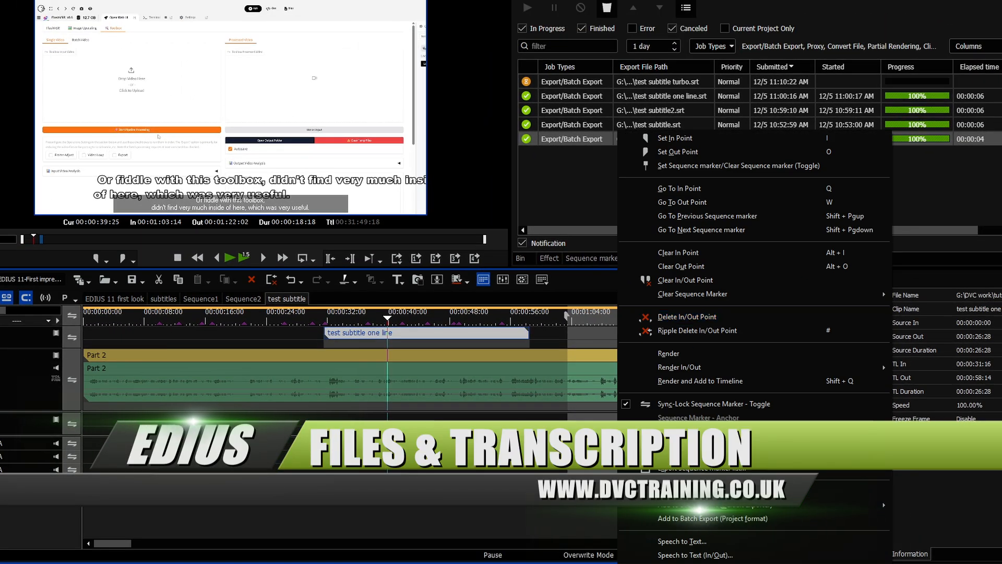
pyautogui.click(781, 539)
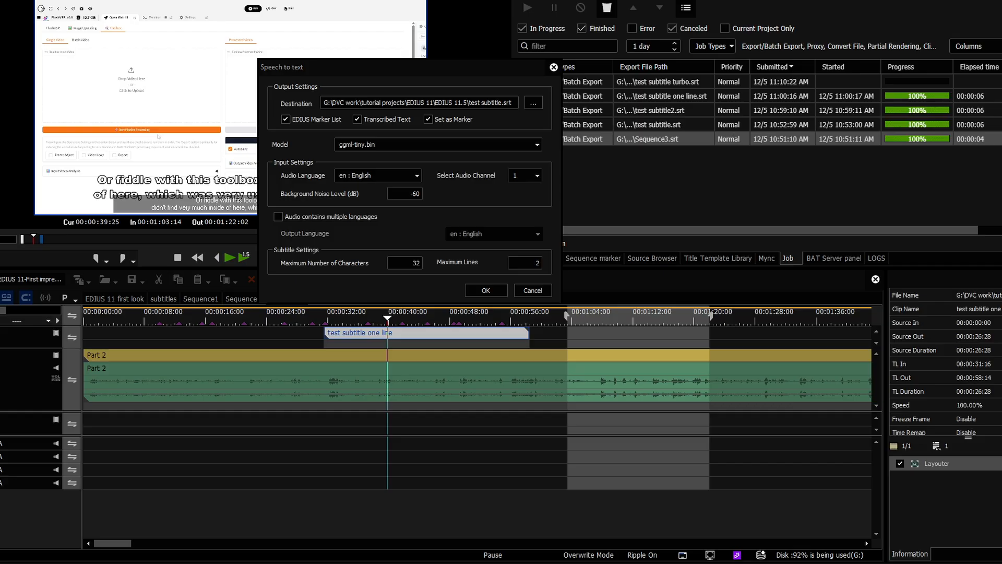
pyautogui.moveTo(0, 78); pyautogui.dragTo(489, 14)
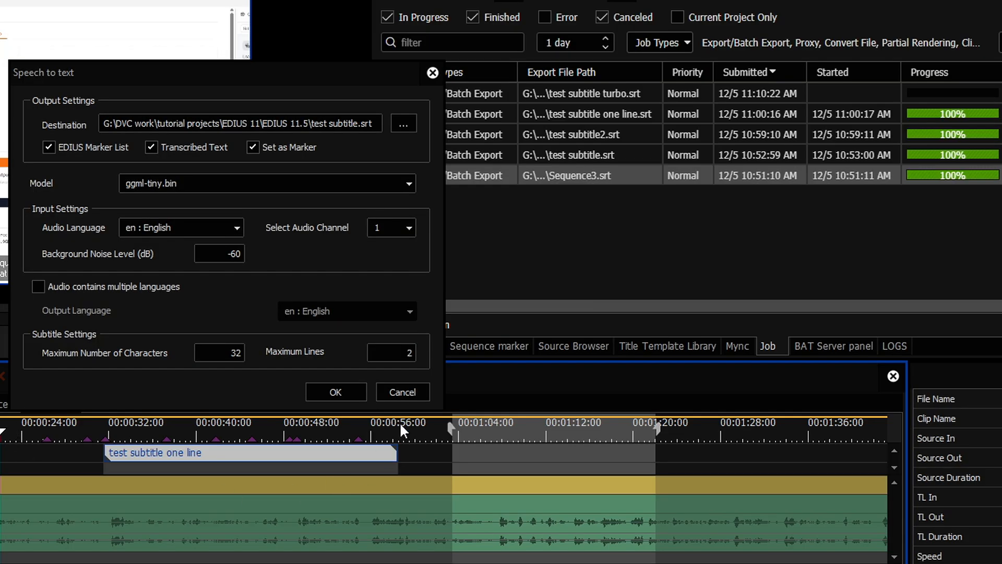
pyautogui.click(402, 396)
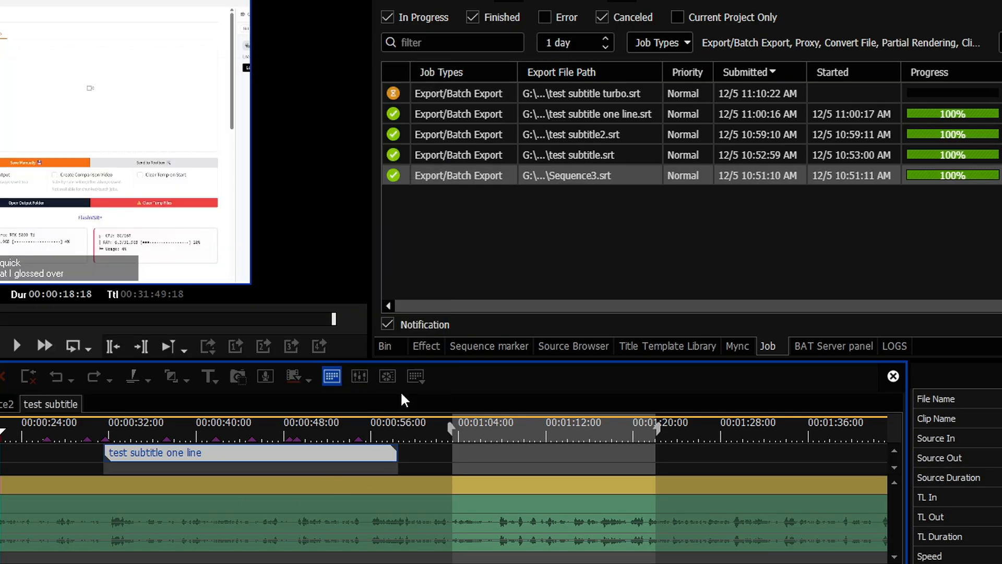
# - Show the test subtitle one line clip's files from the bin in File Explorer
pyautogui.click(387, 346)
pyautogui.click(878, 230)
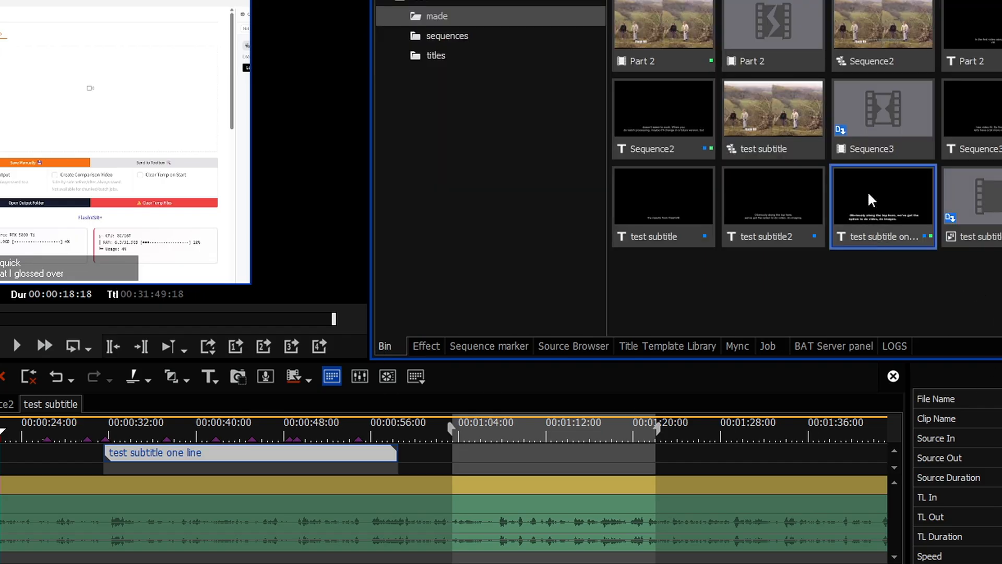
pyautogui.rightClick(871, 200)
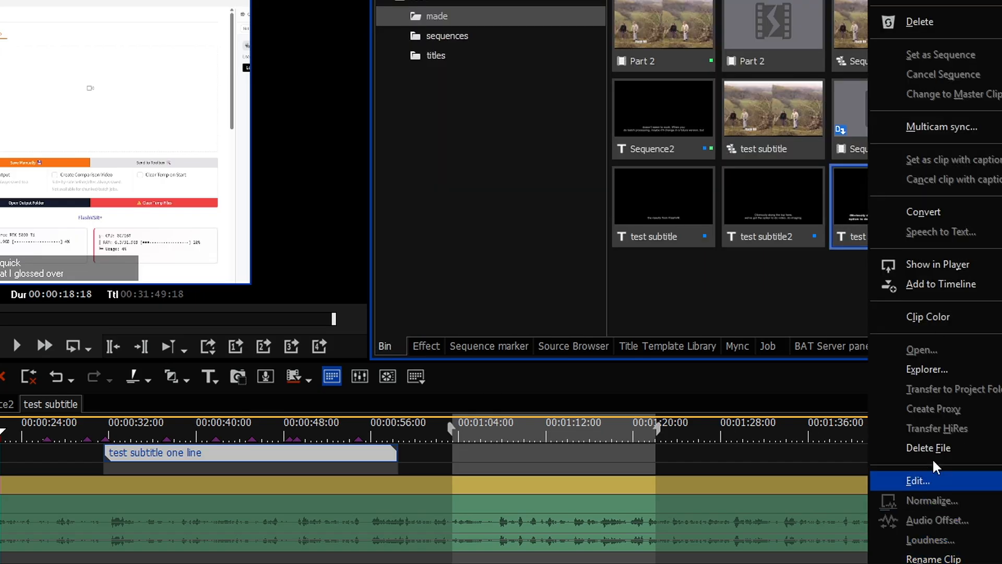
pyautogui.click(882, 369)
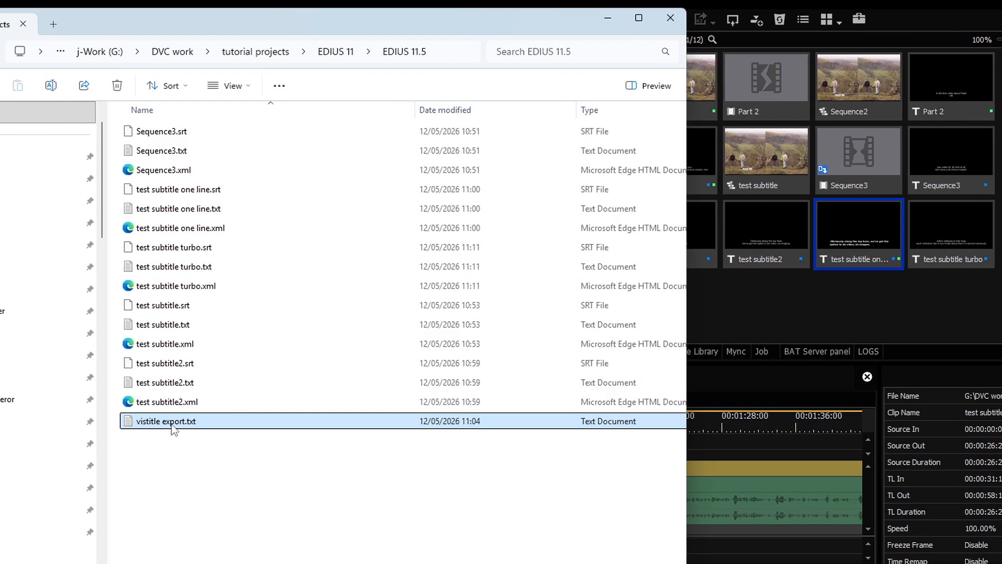
# - Open test subtitle2.srt with Notepad as the default app for .srt files, examine its timecoded text, and close it
pyautogui.click(148, 367)
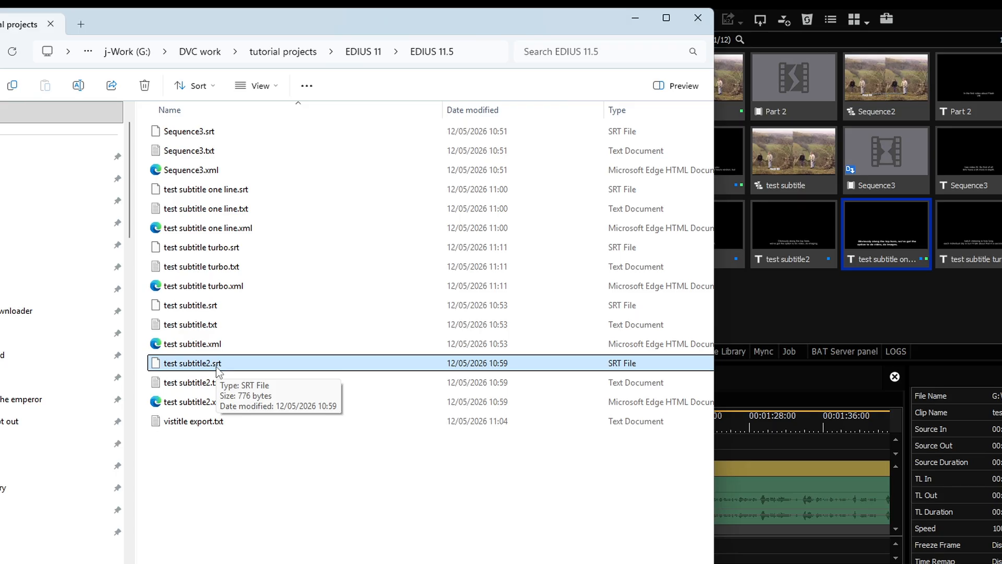
pyautogui.doubleClick(217, 365)
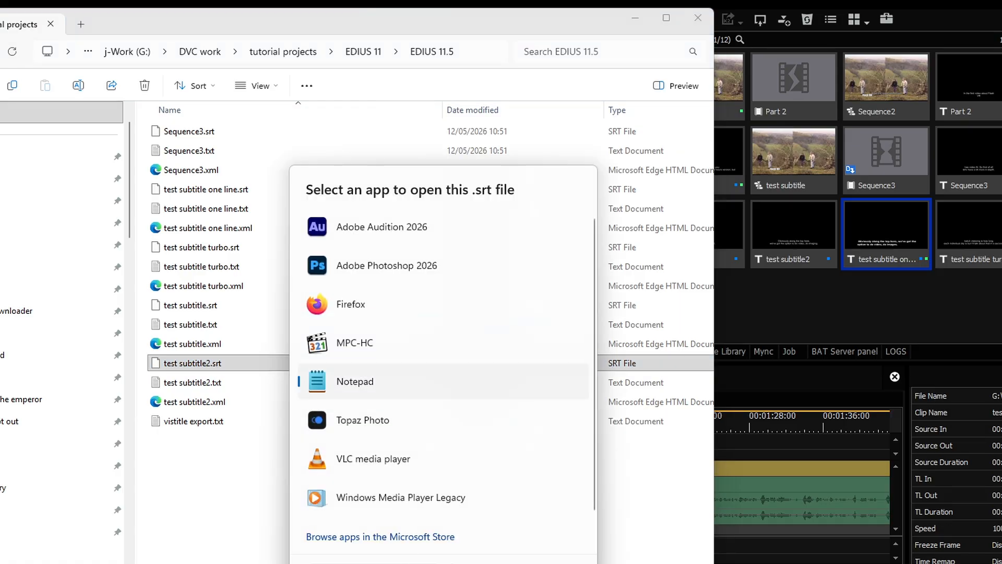
pyautogui.click(513, 563)
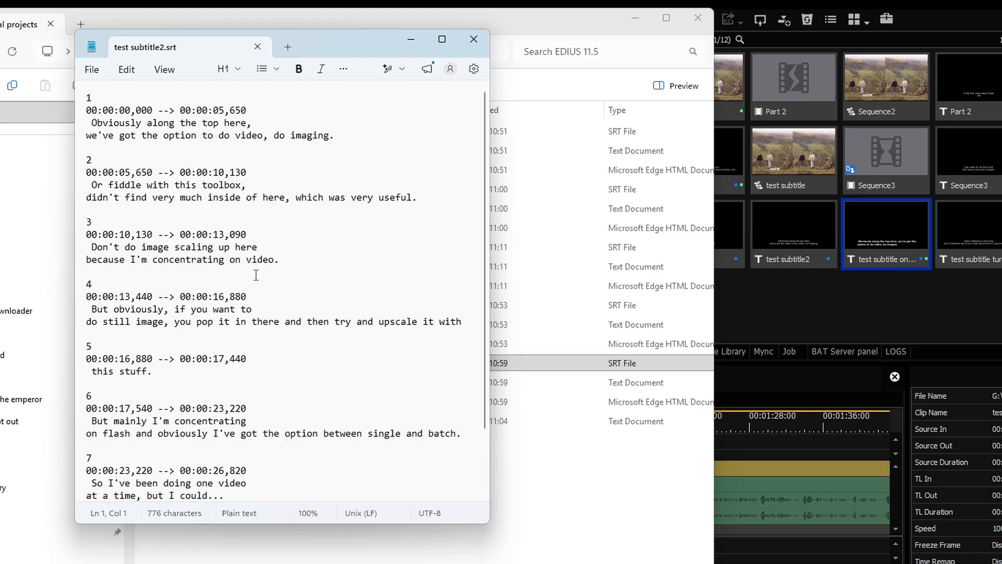
pyautogui.click(479, 42)
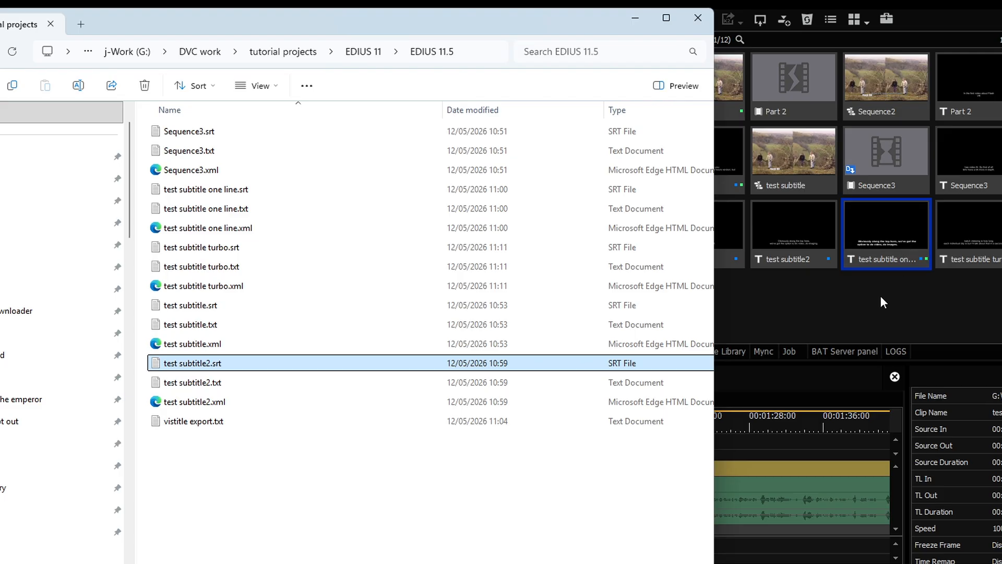
# - Reopen test subtitle2.srt directly and through the Open with choice of Notepad, closing it each time
pyautogui.doubleClick(212, 368)
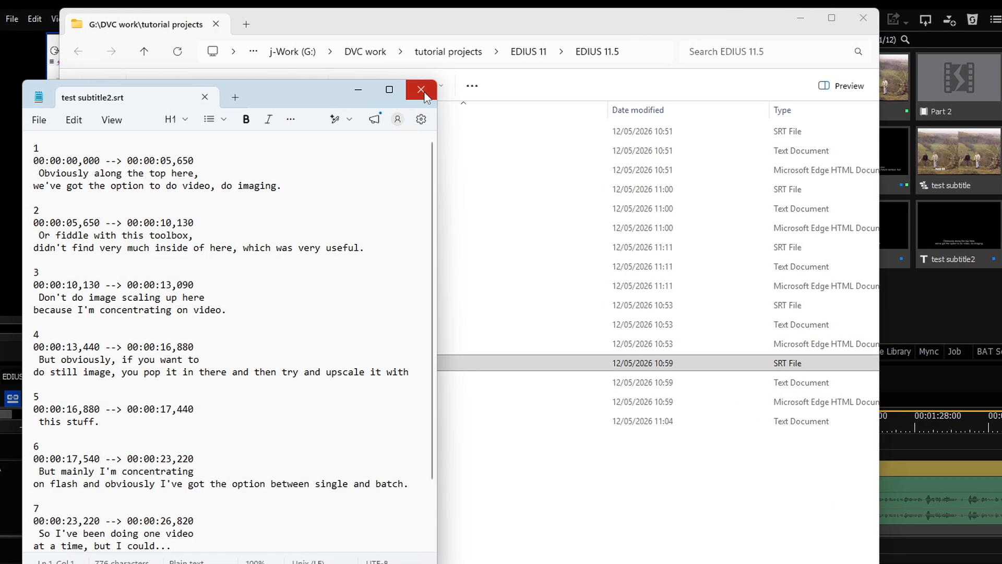
pyautogui.click(367, 89)
pyautogui.rightClick(330, 364)
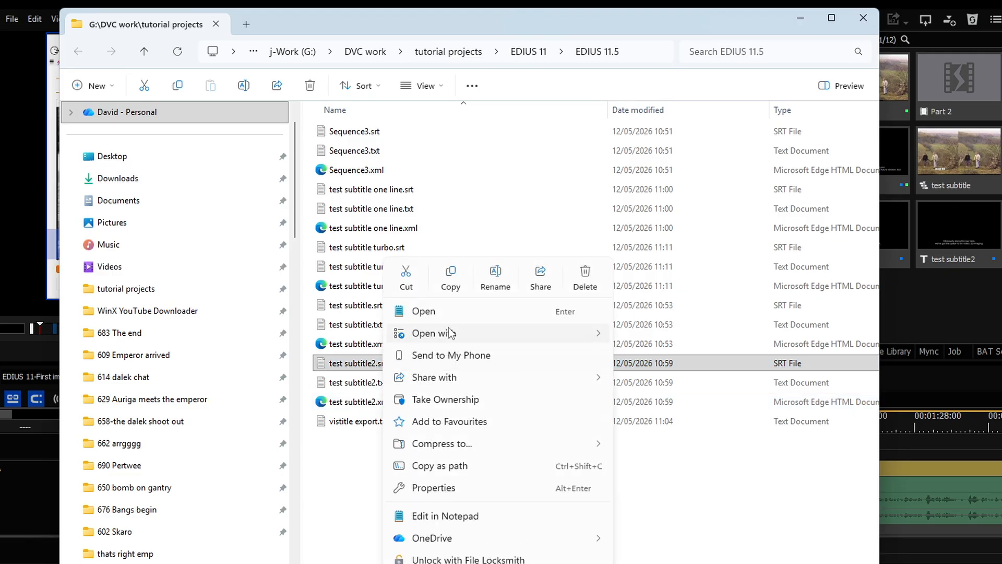
pyautogui.moveTo(454, 334)
pyautogui.click(632, 365)
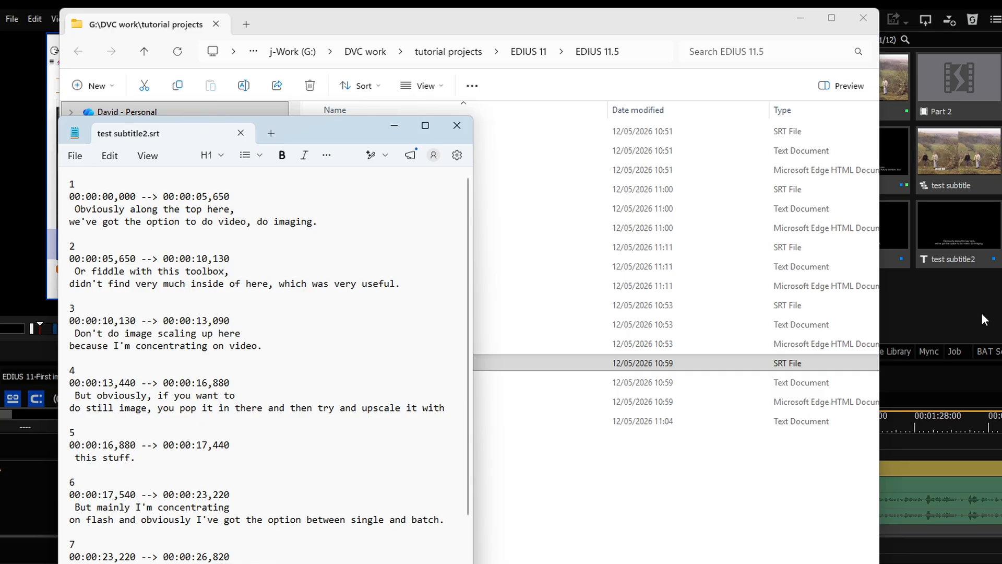
pyautogui.click(458, 127)
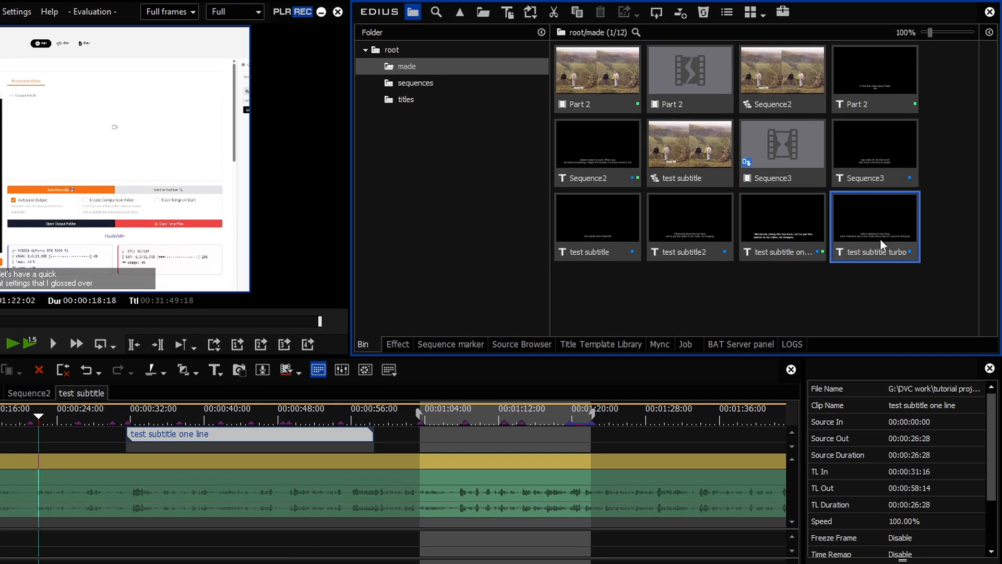
# - Place the test subtitle turbo clip from the bin on the 2 V track at the In point
pyautogui.moveTo(881, 246); pyautogui.dragTo(422, 440)
pyautogui.click(436, 412)
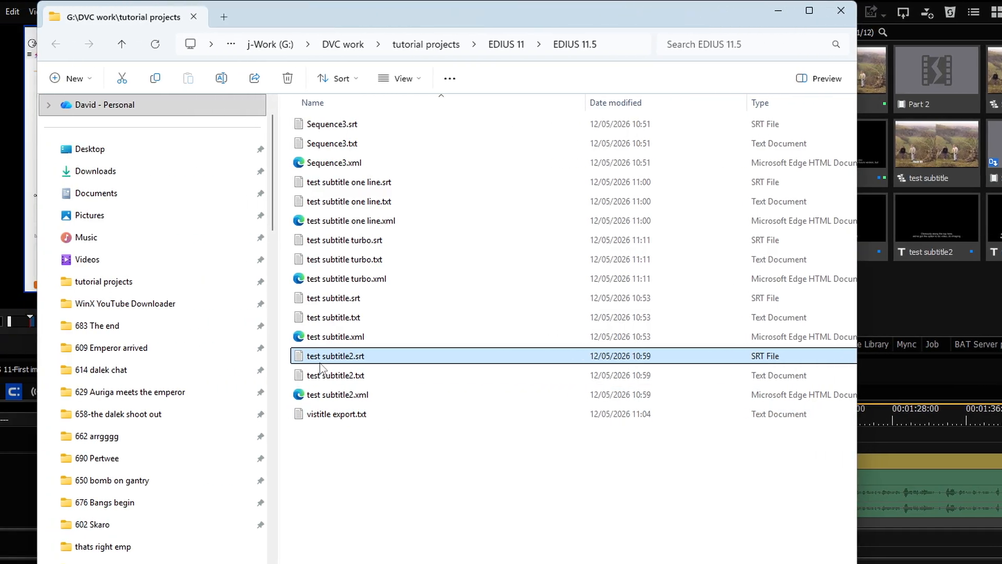
# - Open test subtitle.xml from the EDIUS 11.5 folder in Edge, examine its marker list, and close the browser
pyautogui.click(313, 343)
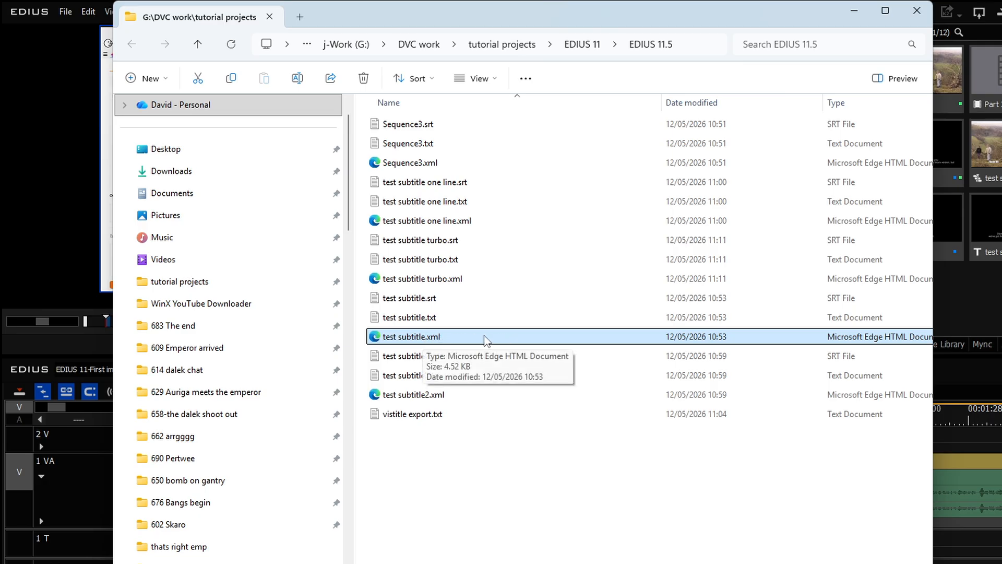
pyautogui.rightClick(495, 339)
pyautogui.click(532, 307)
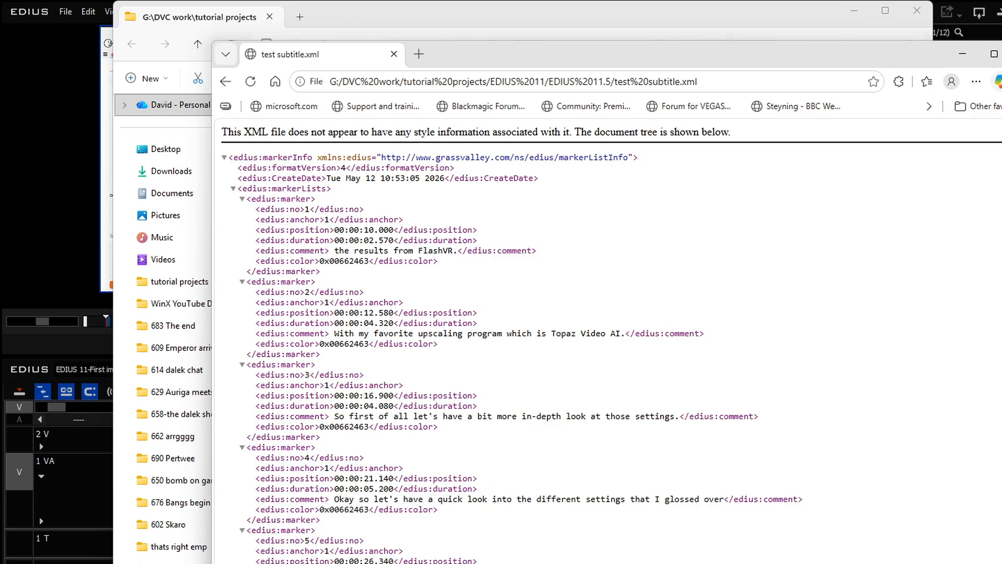
pyautogui.click(1001, 54)
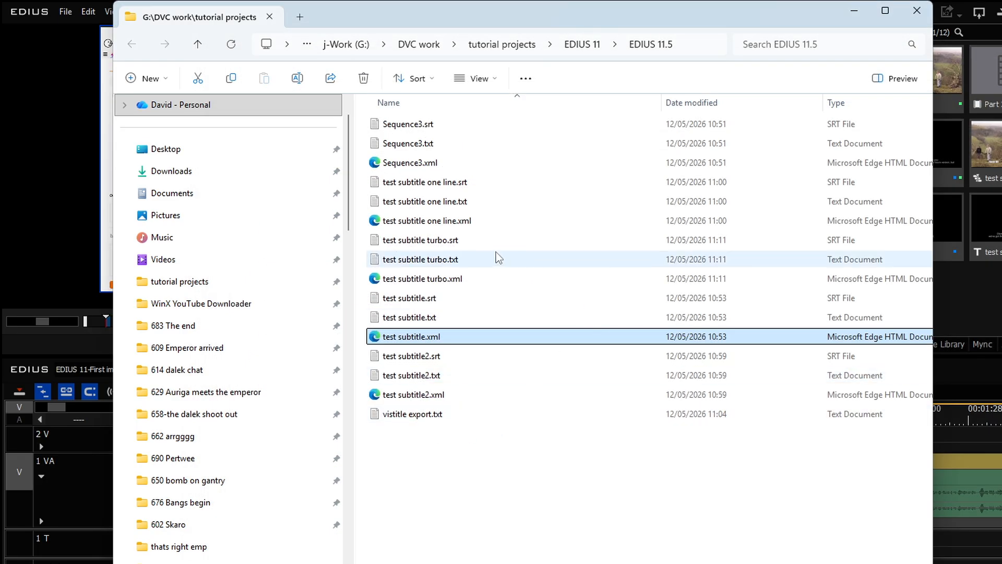
# - Open test subtitle2.txt from the EDIUS 11.5 folder to view its plain-text transcript
pyautogui.click(424, 260)
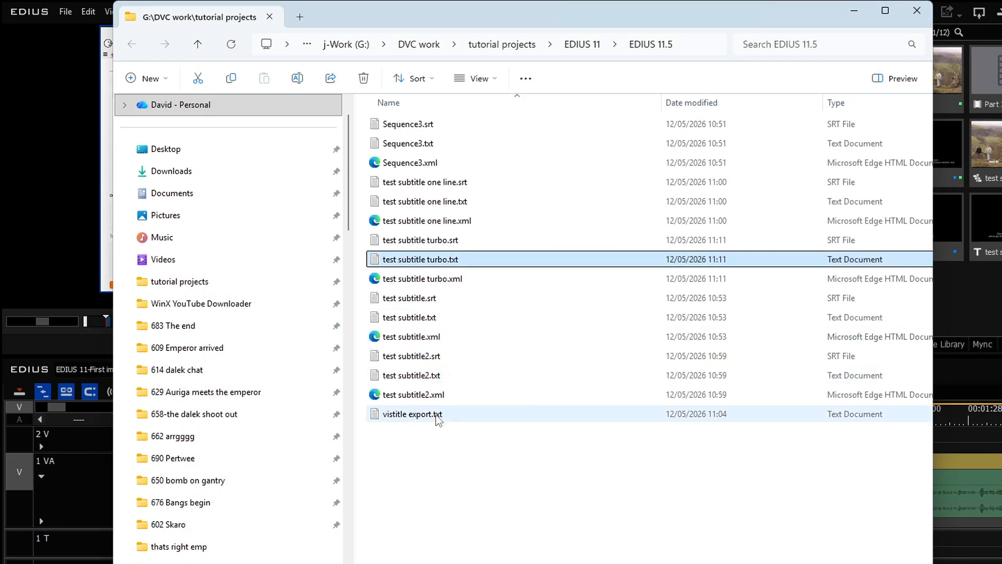
pyautogui.doubleClick(425, 383)
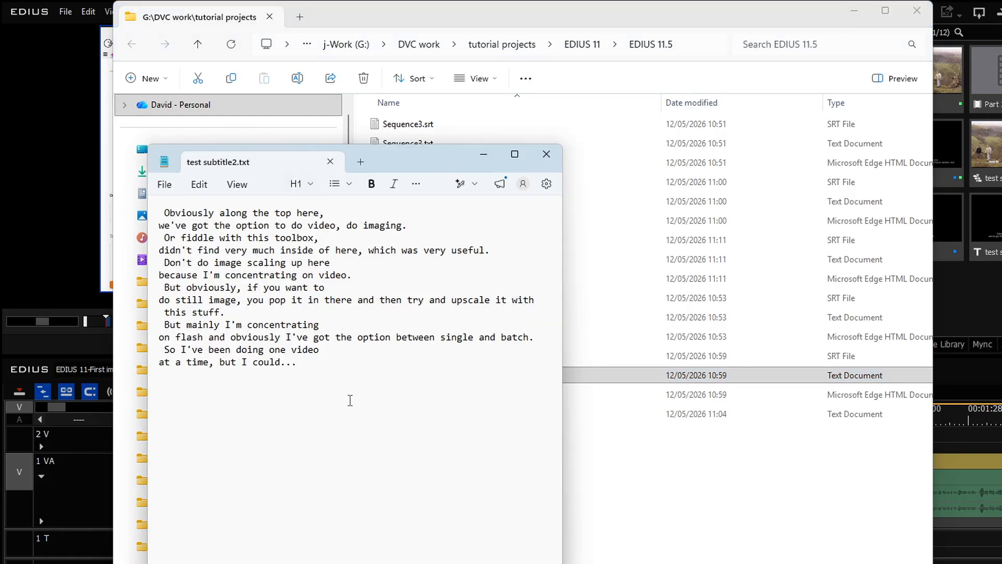
# - Switch to EDIUS, mark the timeline range from 00:01:25:11 to 00:01:36:21, and open the Speech to text settings for it
pyautogui.click(944, 423)
pyautogui.press('i')
pyautogui.click(1001, 420)
pyautogui.press('o')
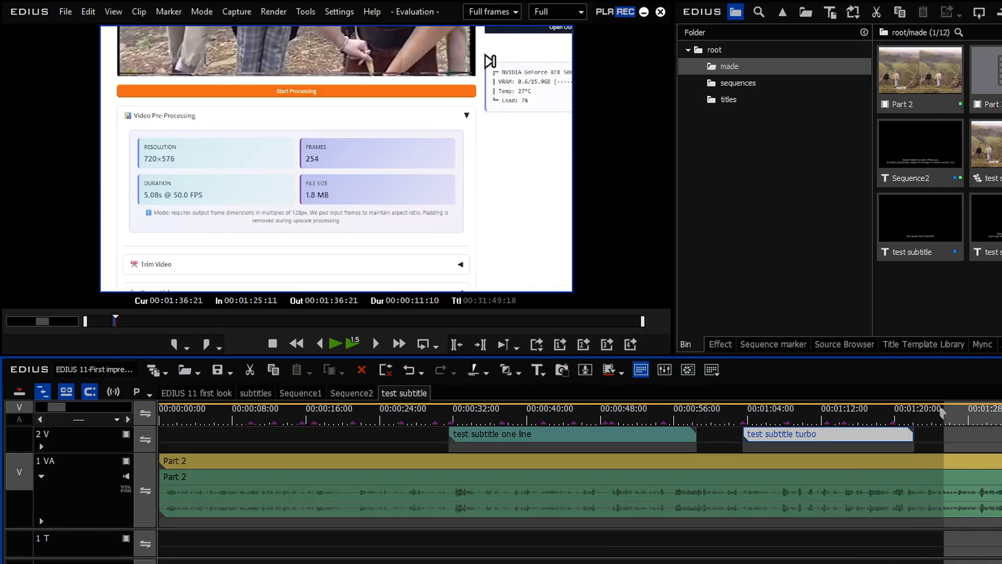
pyautogui.rightClick(998, 416)
pyautogui.click(998, 415)
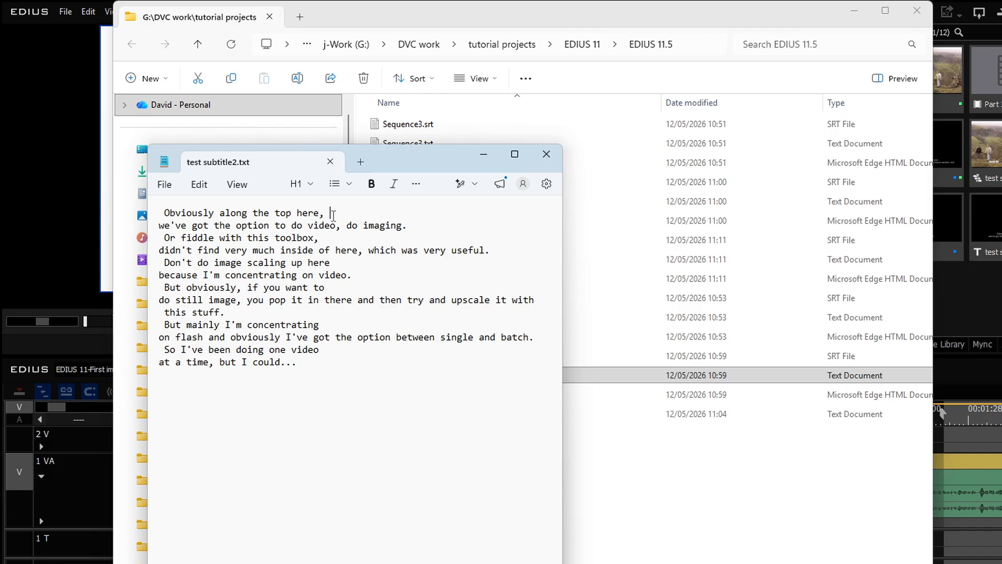
# - Examine the line breaks in the test subtitle2.txt transcript, close it, and select test subtitle2.srt in the folder
pyautogui.click(336, 233)
pyautogui.click(546, 154)
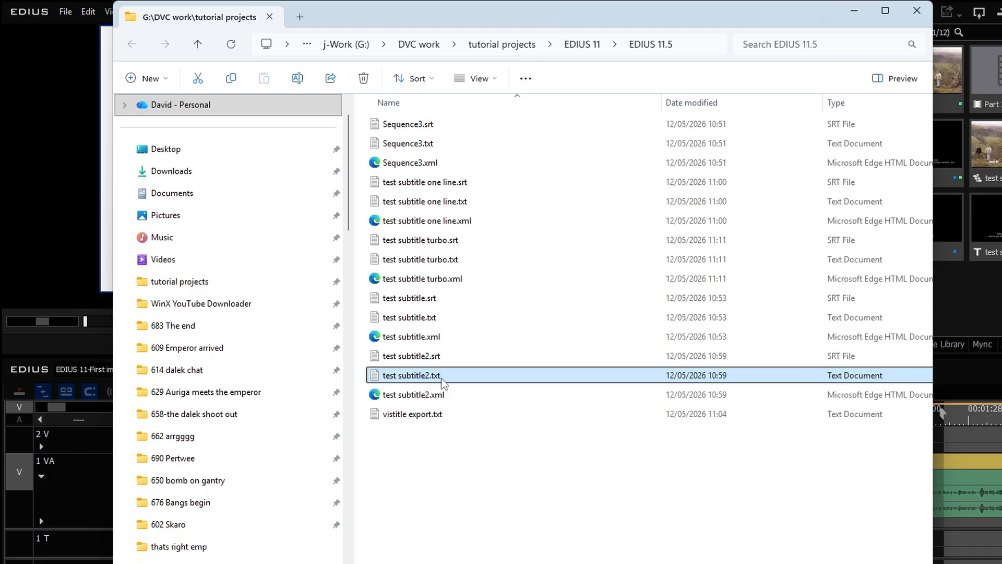
pyautogui.click(443, 362)
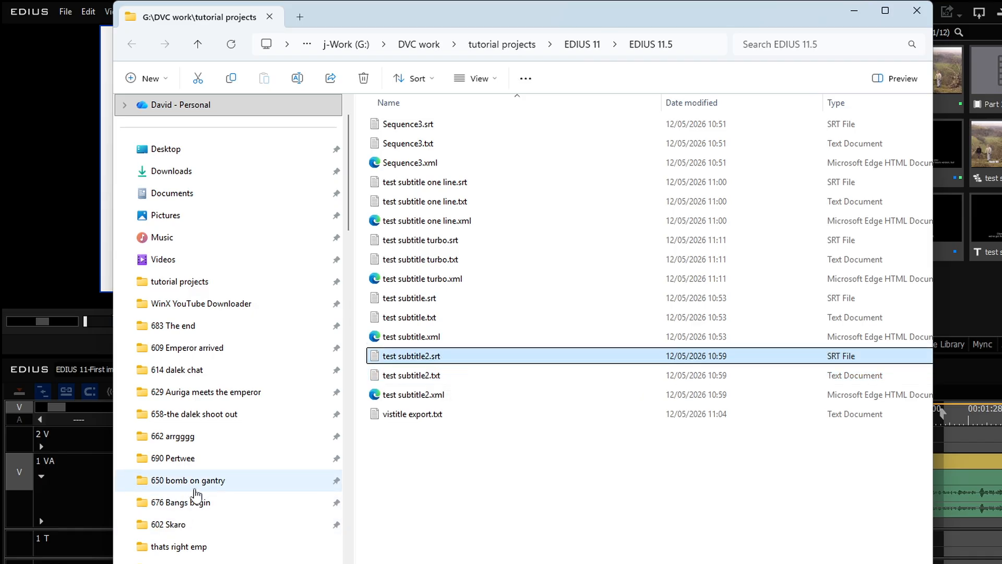
# - Cancel the Speech to text setup in EDIUS and open the test subtitle turbo clip's Subtitle Editor to view its export options
pyautogui.click(999, 285)
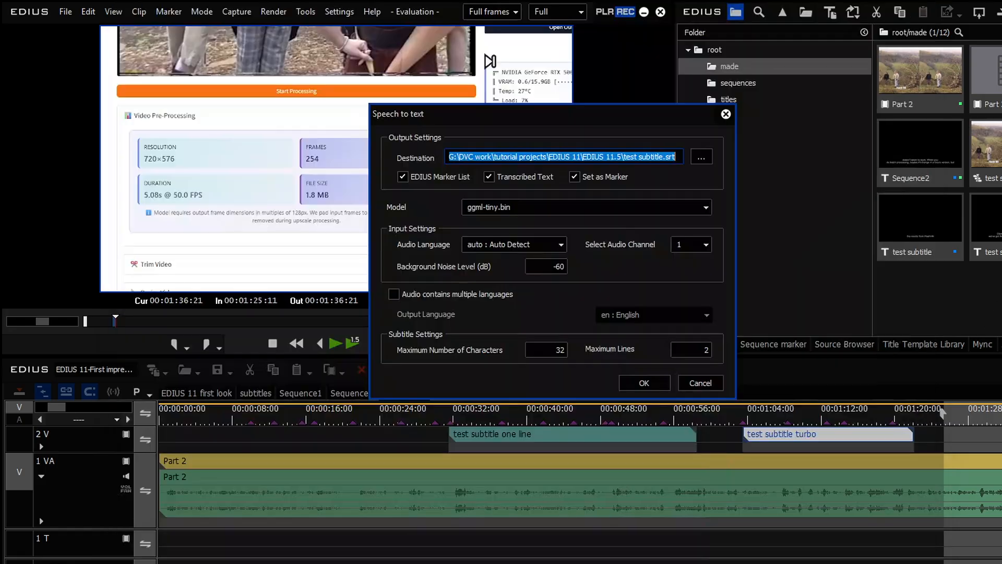
pyautogui.click(693, 387)
pyautogui.click(815, 436)
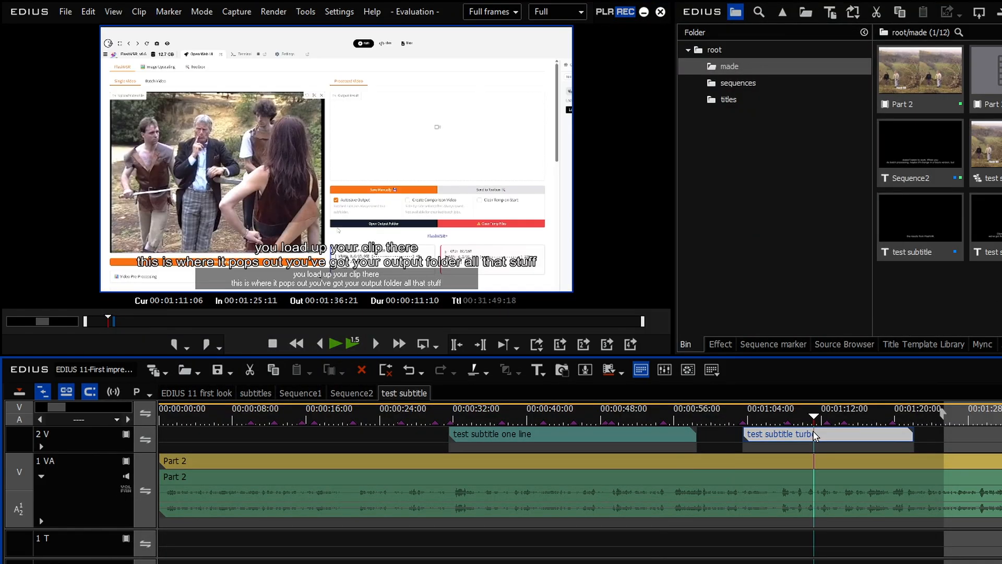
pyautogui.doubleClick(815, 435)
pyautogui.click(781, 76)
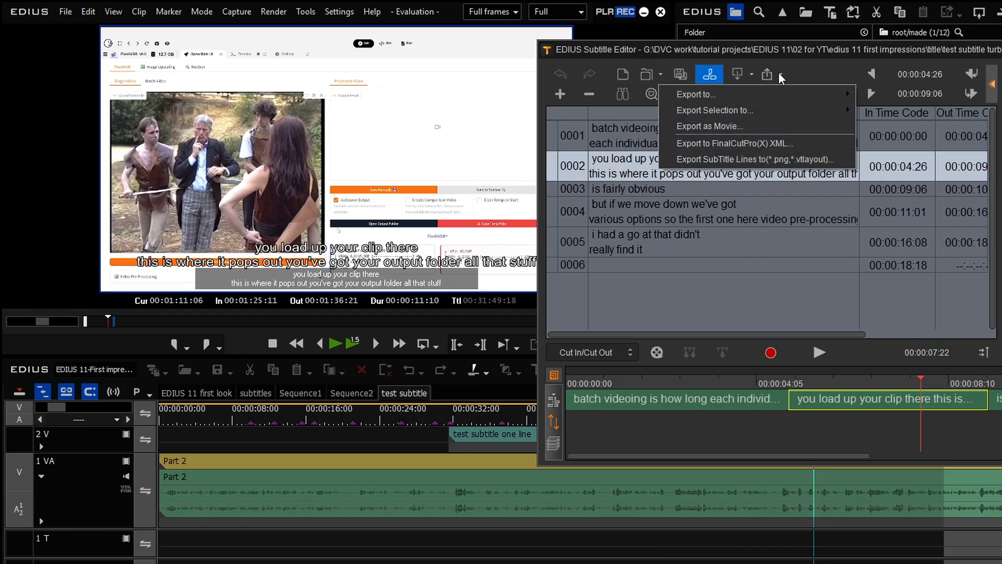
pyautogui.moveTo(731, 96)
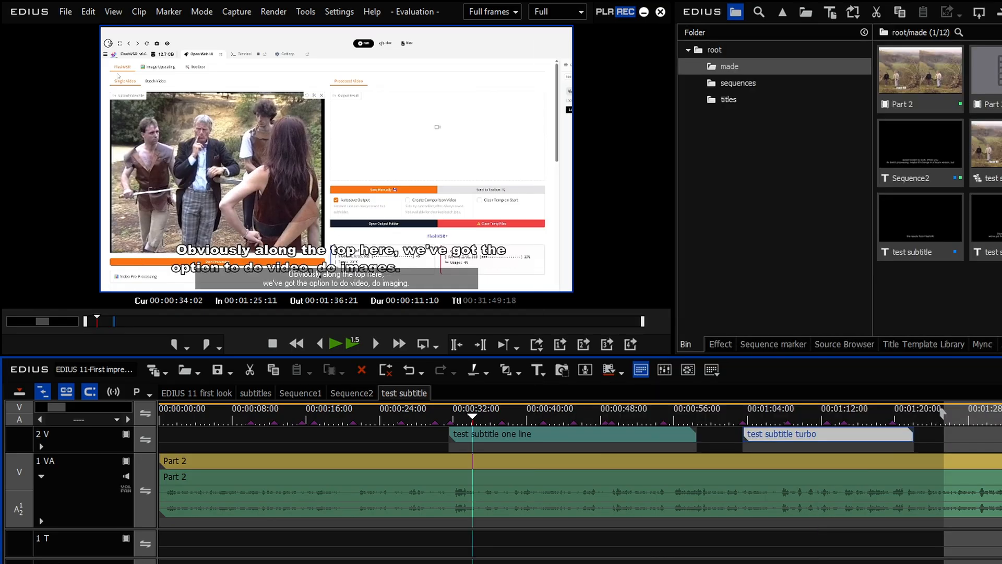
# - Return to the EDIUS 11.5 folder in File Explorer and examine the test subtitle2 text and XML files and the folder's view options
pyautogui.hotkey('alt', 'Tab')
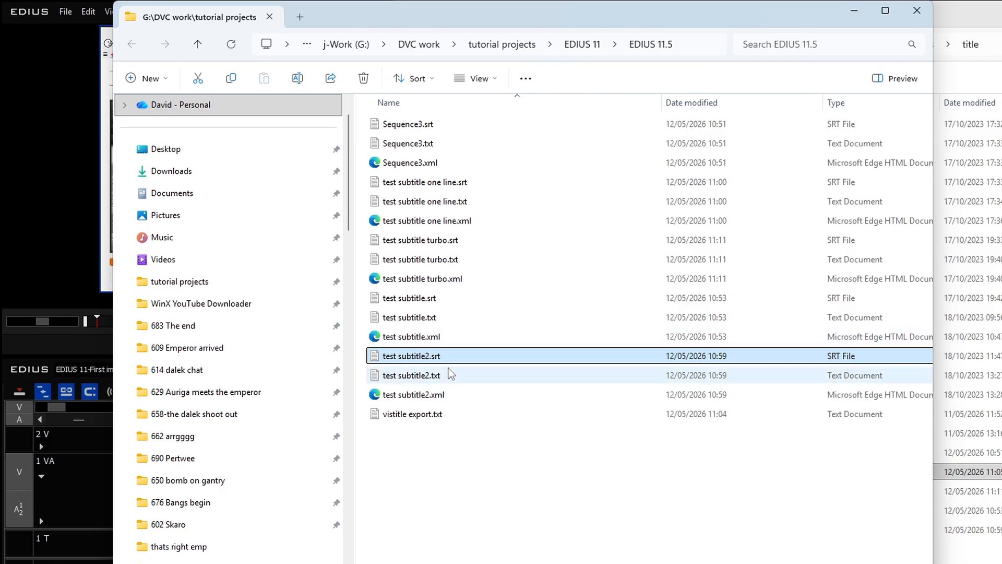
pyautogui.click(431, 384)
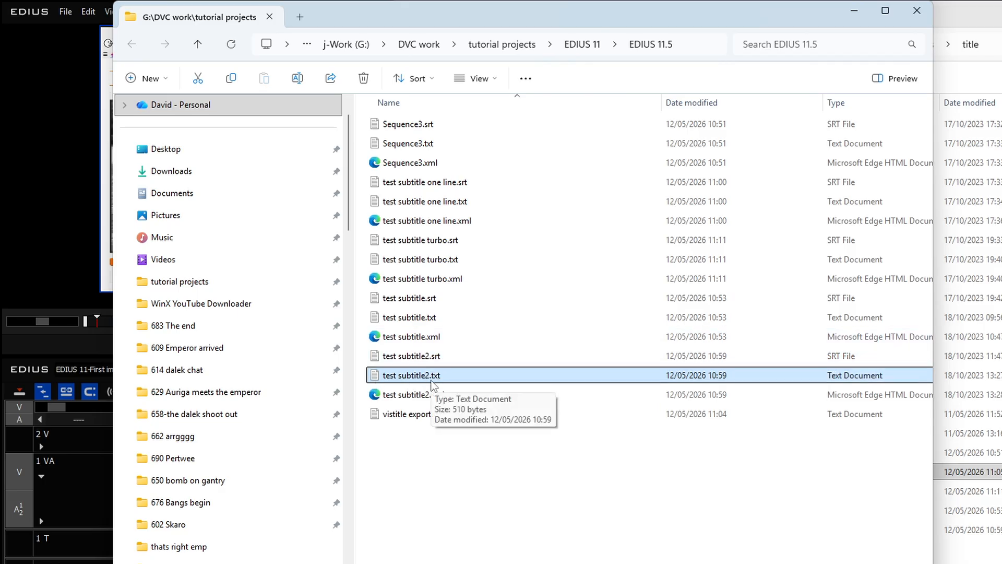
pyautogui.click(405, 400)
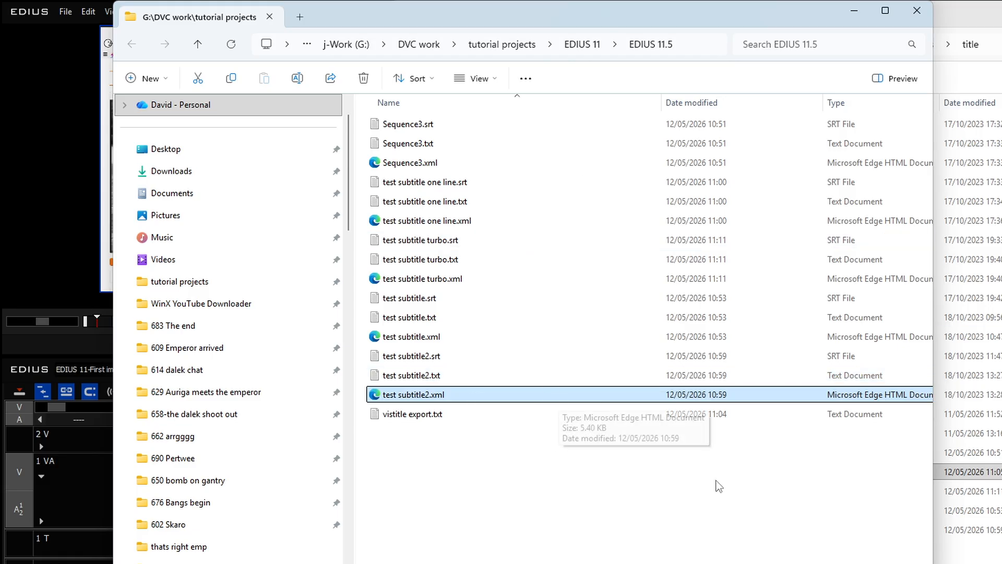
pyautogui.rightClick(522, 111)
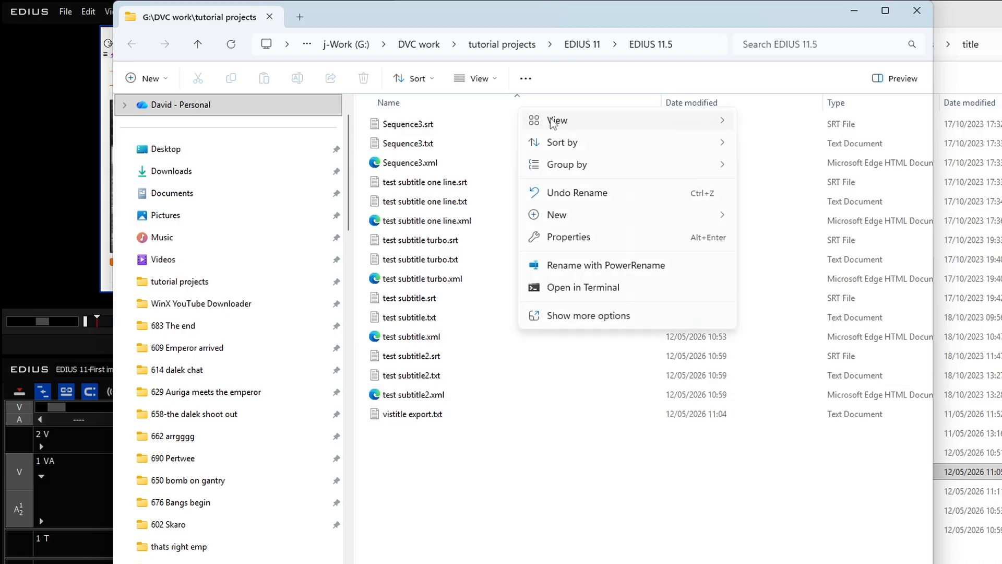
pyautogui.moveTo(566, 128)
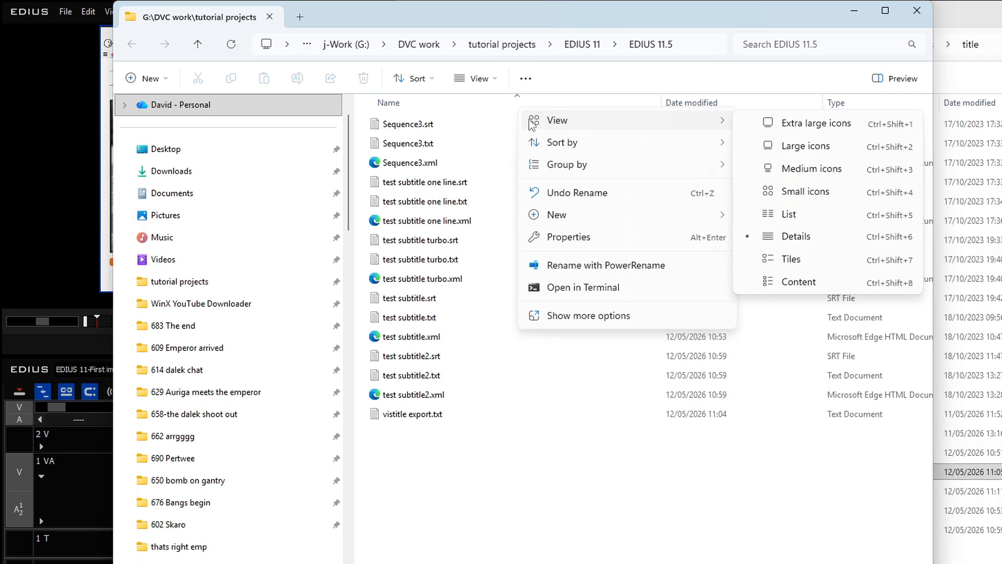
pyautogui.rightClick(470, 109)
pyautogui.click(509, 134)
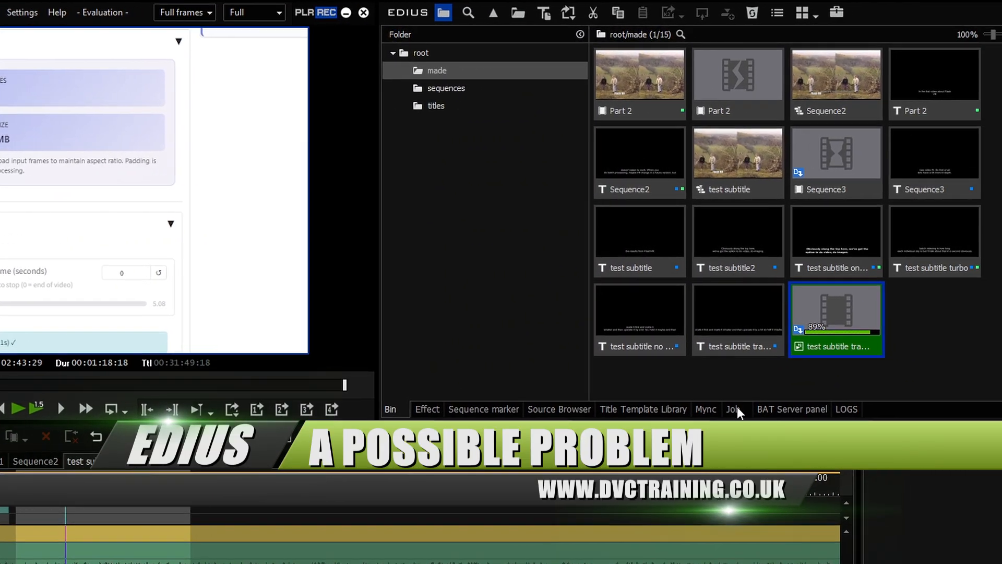
# - Include error jobs in the EDIUS job list and examine the log in the properties of the failed Sequence3.srt export
pyautogui.click(830, 402)
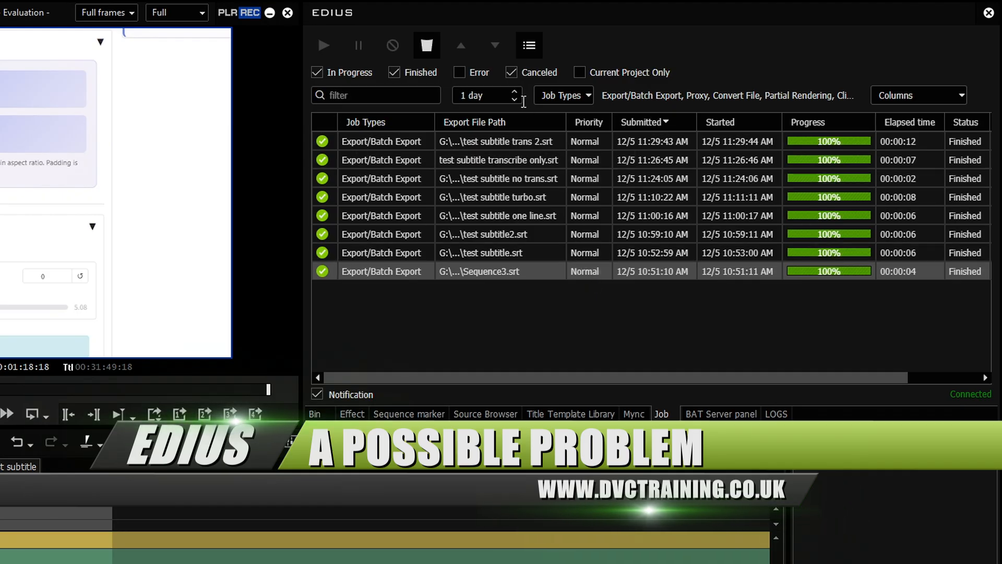
pyautogui.click(459, 72)
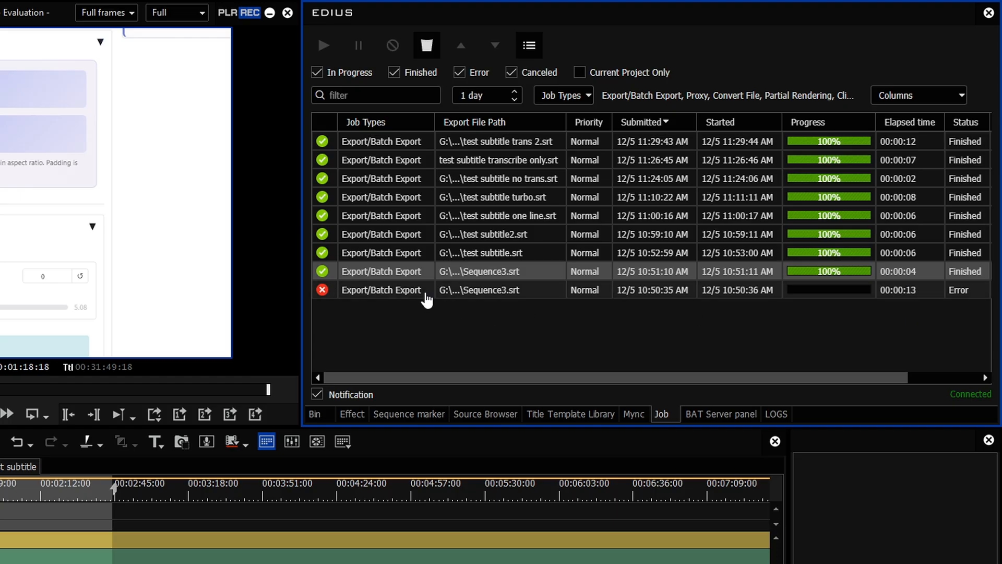
pyautogui.click(366, 291)
pyautogui.rightClick(370, 294)
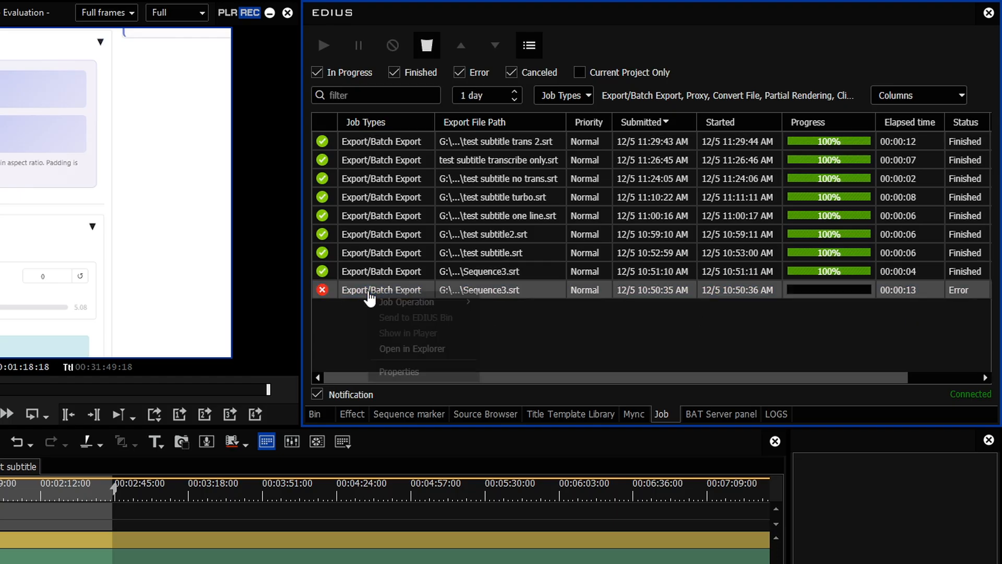
pyautogui.click(420, 373)
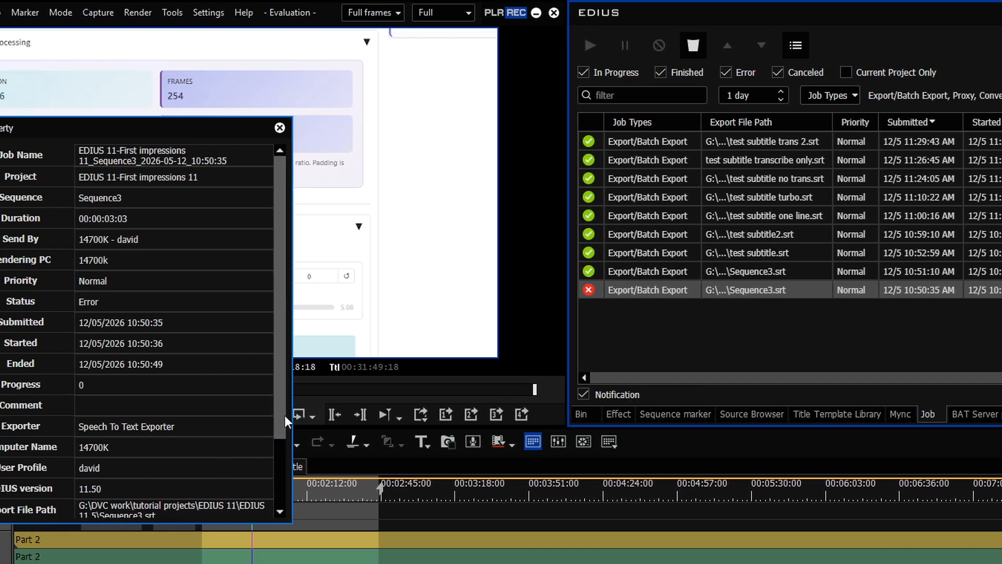
pyautogui.moveTo(284, 415); pyautogui.dragTo(285, 490)
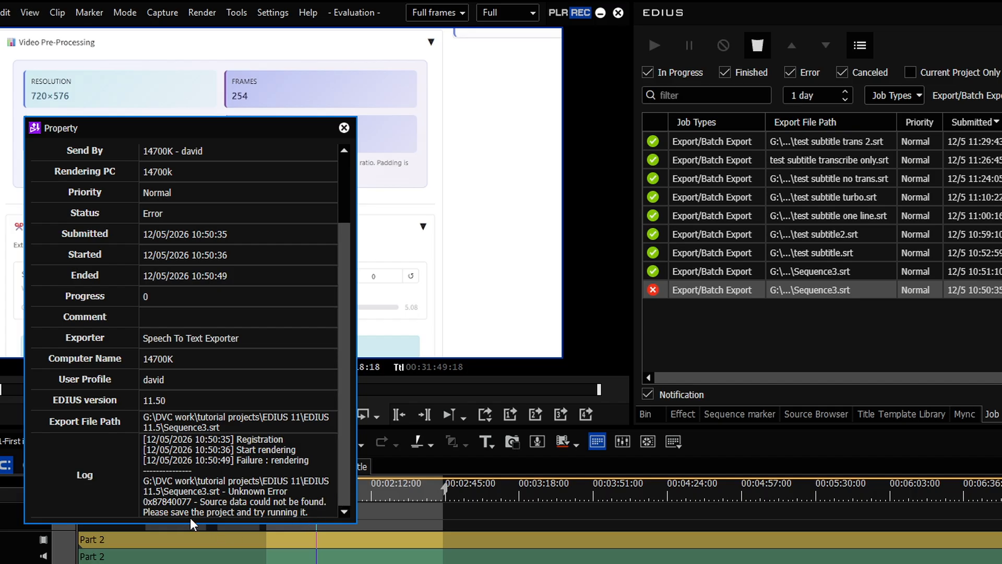
pyautogui.press('Escape')
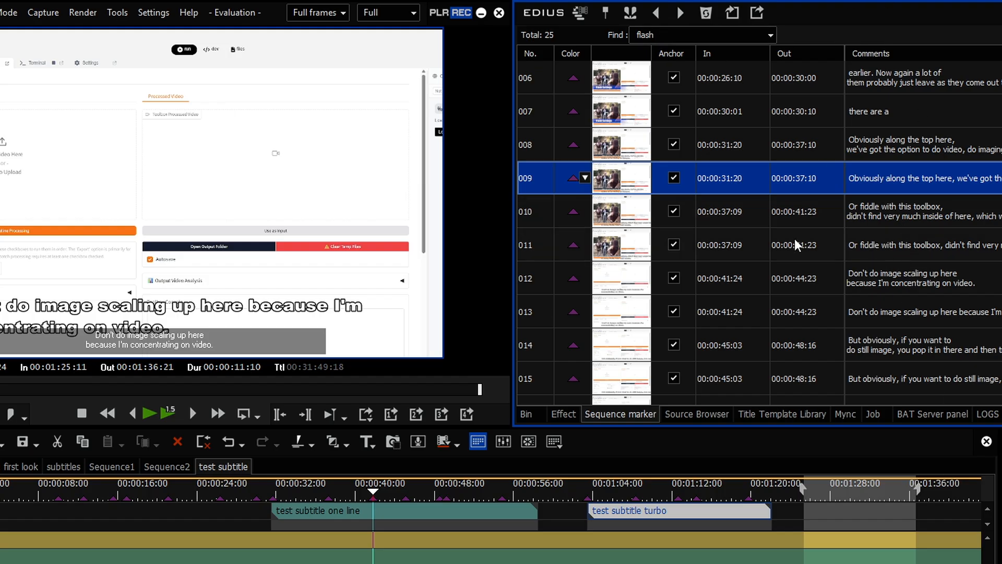
pyautogui.click(651, 35)
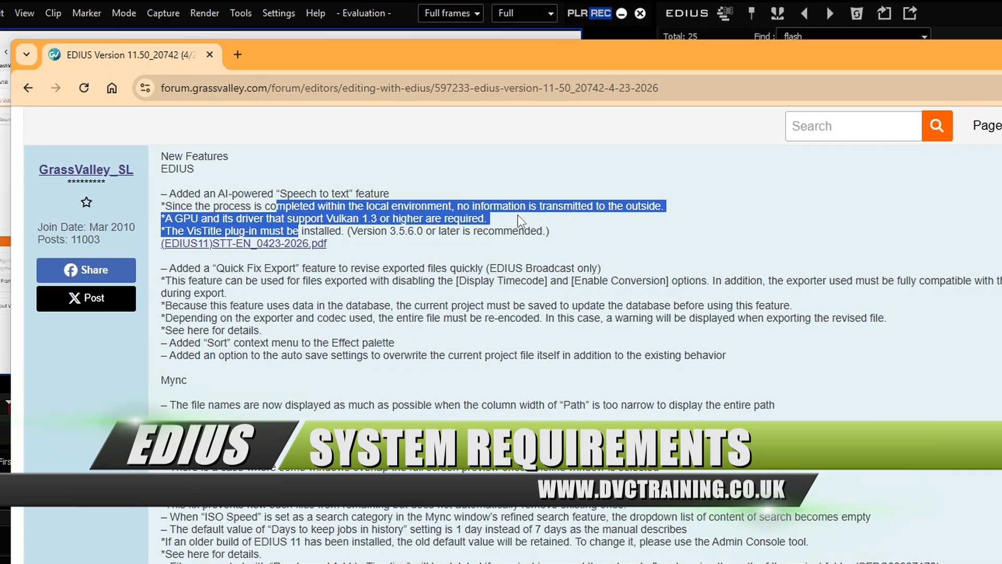
# - Highlight the Vulkan 1.3 GPU and VisTitle plug-in requirements for Speech to text in the EDIUS 11.50 release notes
pyautogui.moveTo(175, 220); pyautogui.dragTo(259, 231)
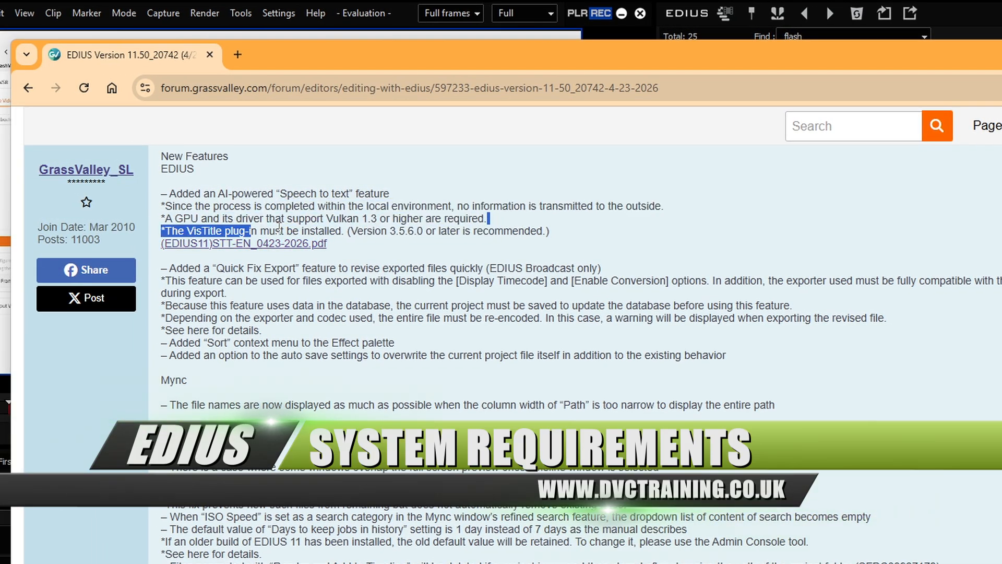
pyautogui.moveTo(376, 218); pyautogui.dragTo(328, 221)
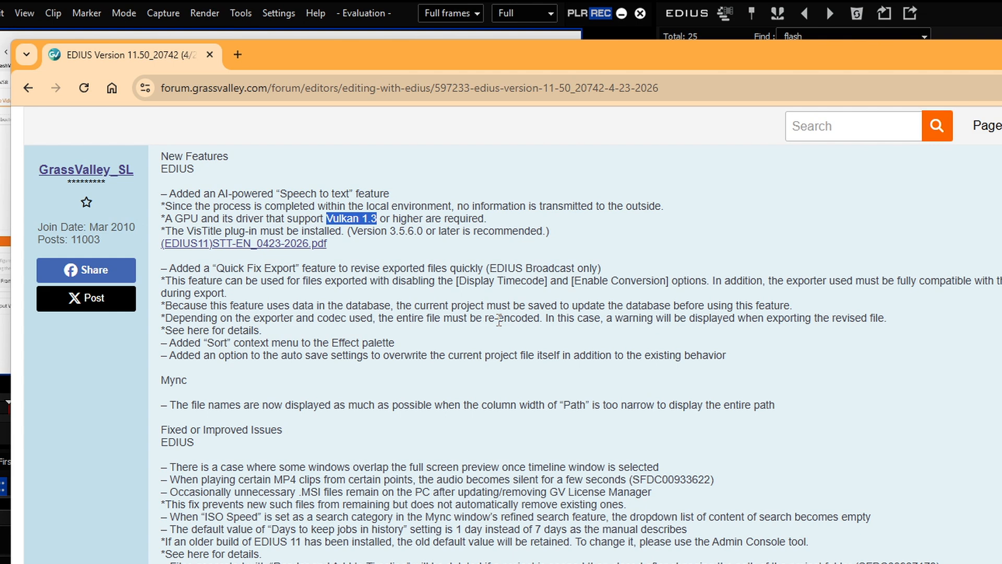
pyautogui.moveTo(165, 230); pyautogui.dragTo(574, 233)
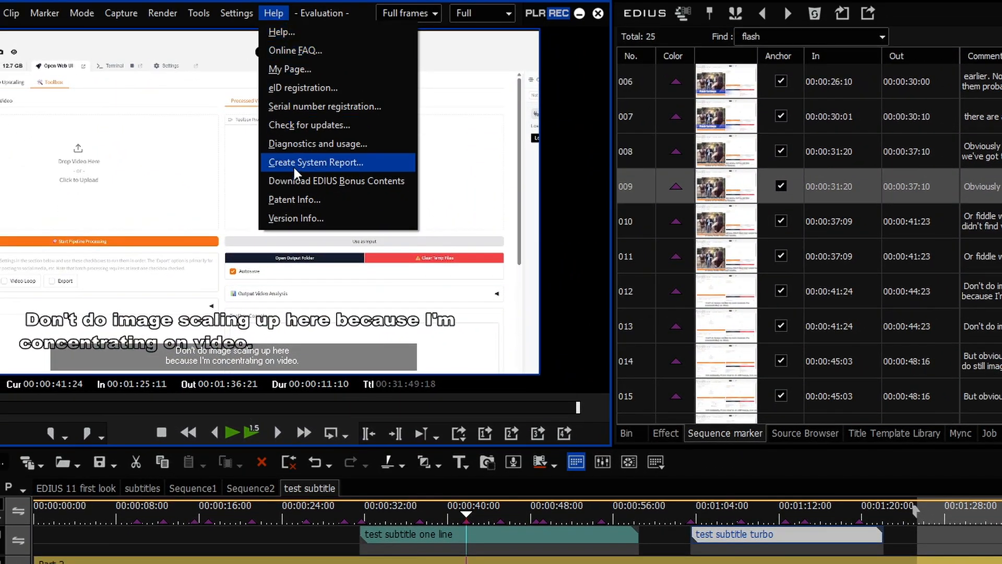
# - Open the EDIUS Bonus Contents page from EDIUS and find the VisDOM VisTitle Express for EDIUS download
pyautogui.click(335, 181)
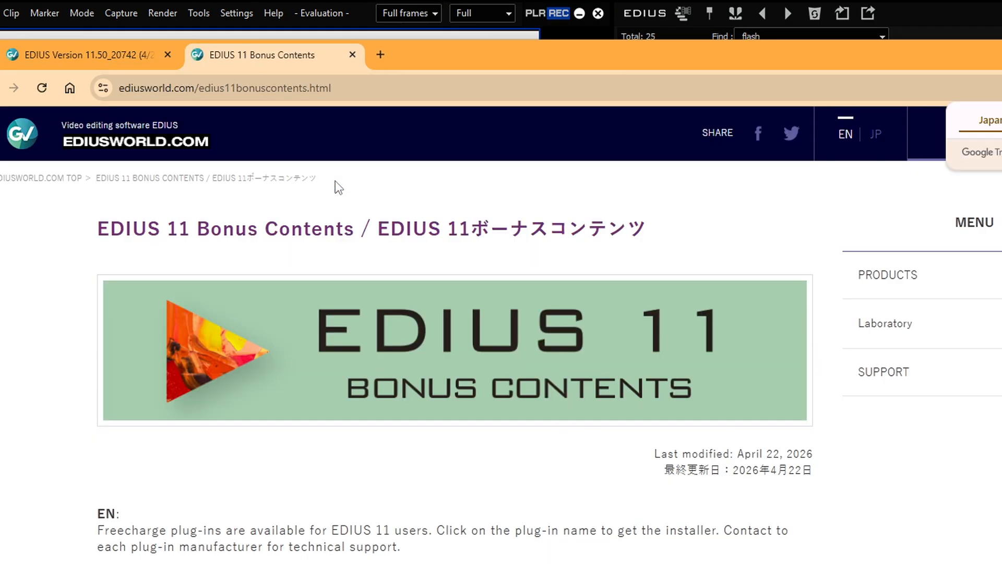
pyautogui.scroll(-7, 471, 418)
pyautogui.scroll(-15, 471, 417)
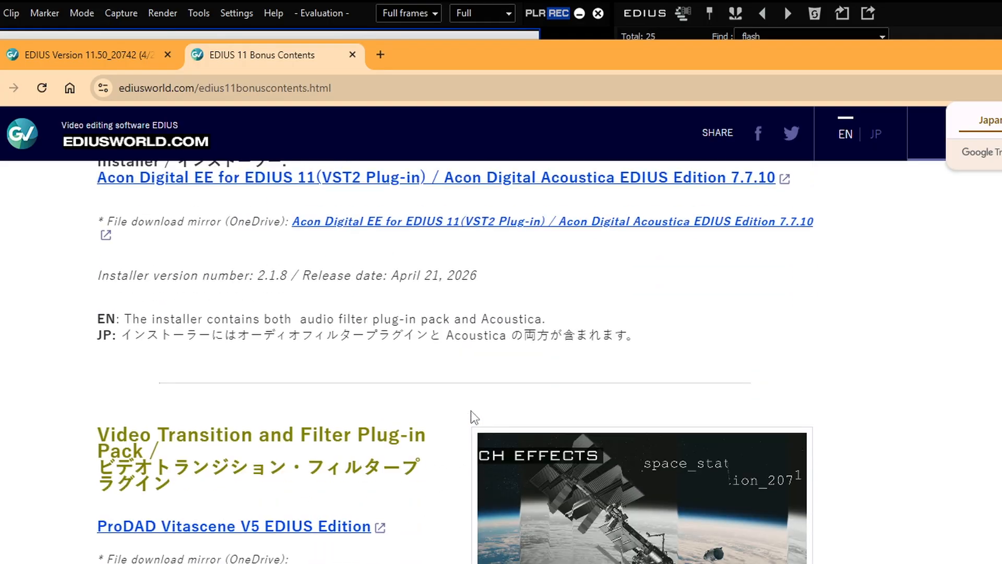
pyautogui.scroll(-11, 471, 411)
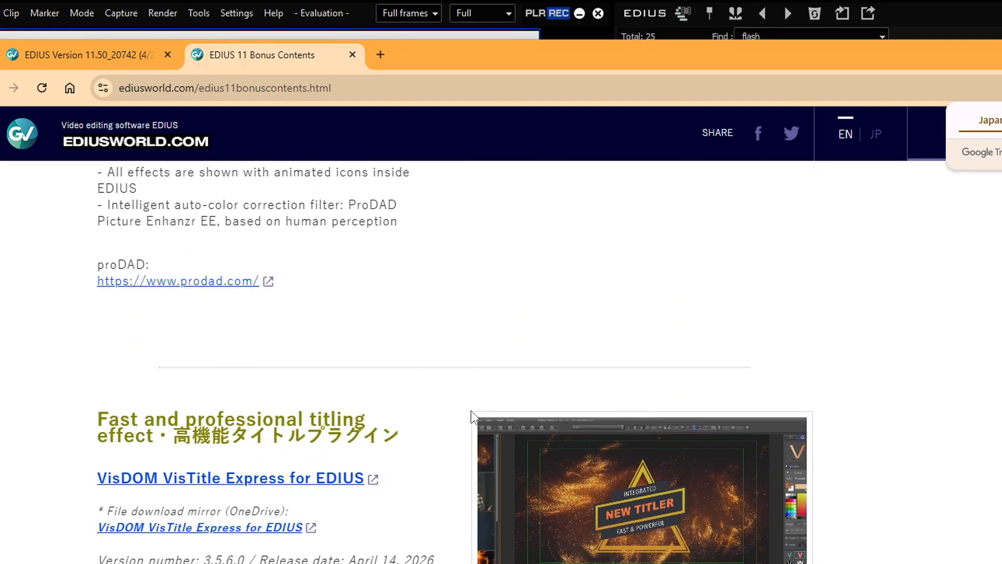
pyautogui.scroll(-1, 471, 411)
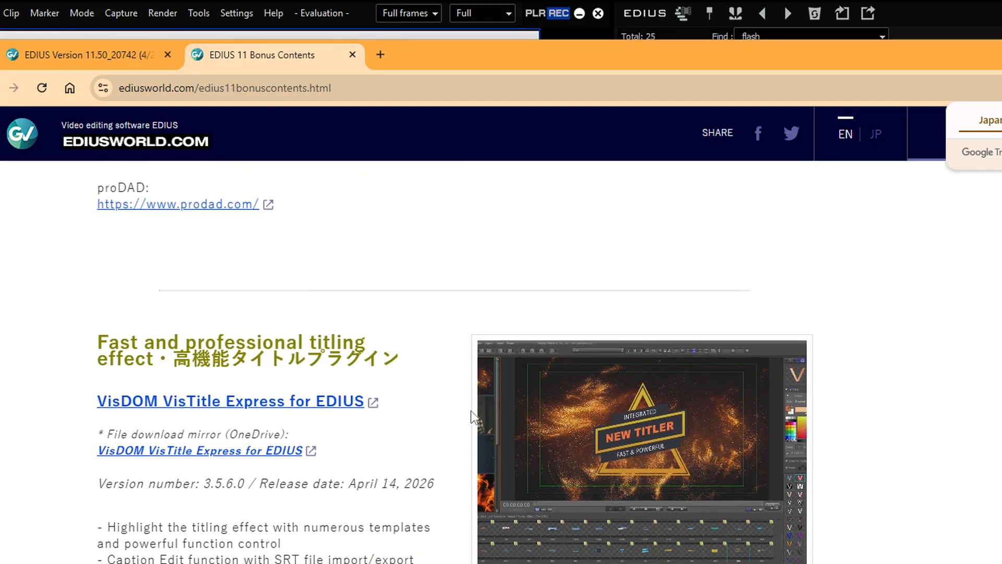
pyautogui.click(264, 453)
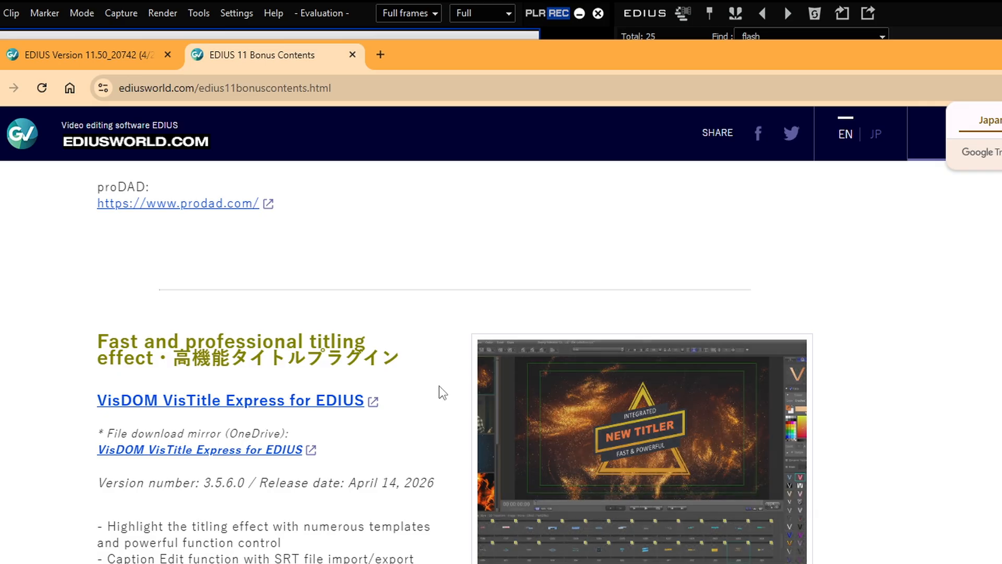
# - Examine the ProDAD Vitascene and Acon Digital plug-in entries on the EDIUS 11 Bonus Contents page
pyautogui.scroll(7, 449, 390)
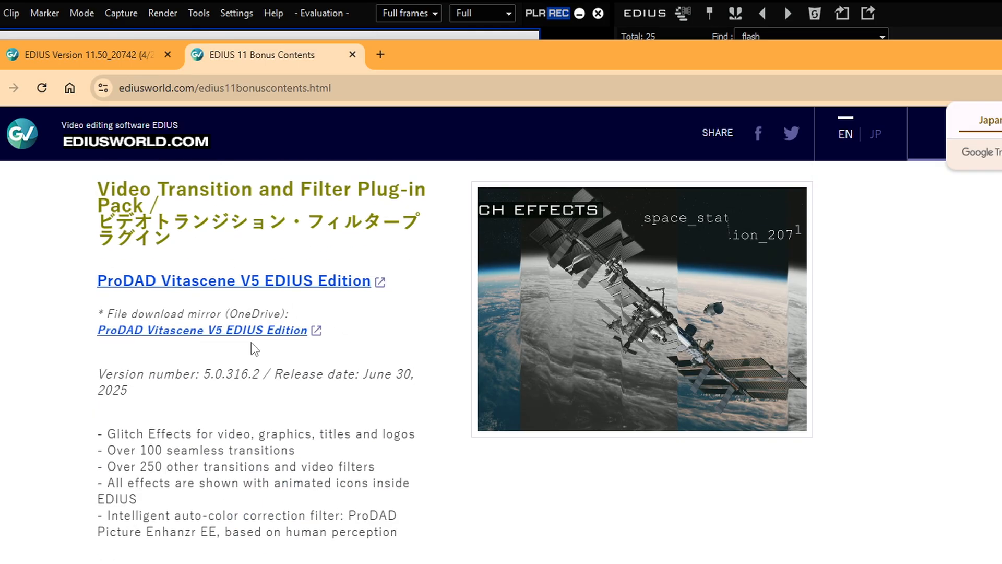
pyautogui.scroll(10, 288, 308)
pyautogui.scroll(4, 290, 294)
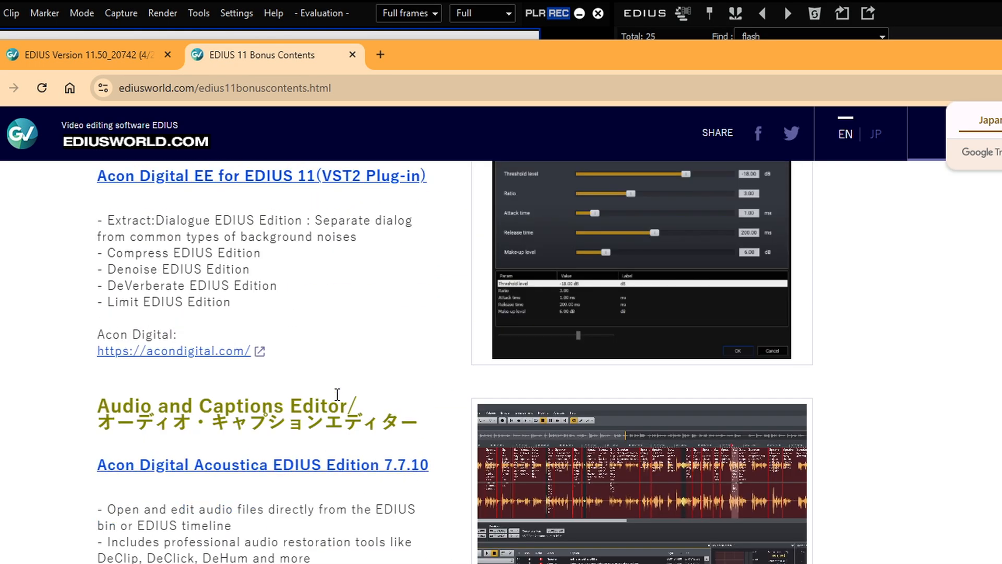
pyautogui.scroll(4, 138, 464)
pyautogui.click(268, 412)
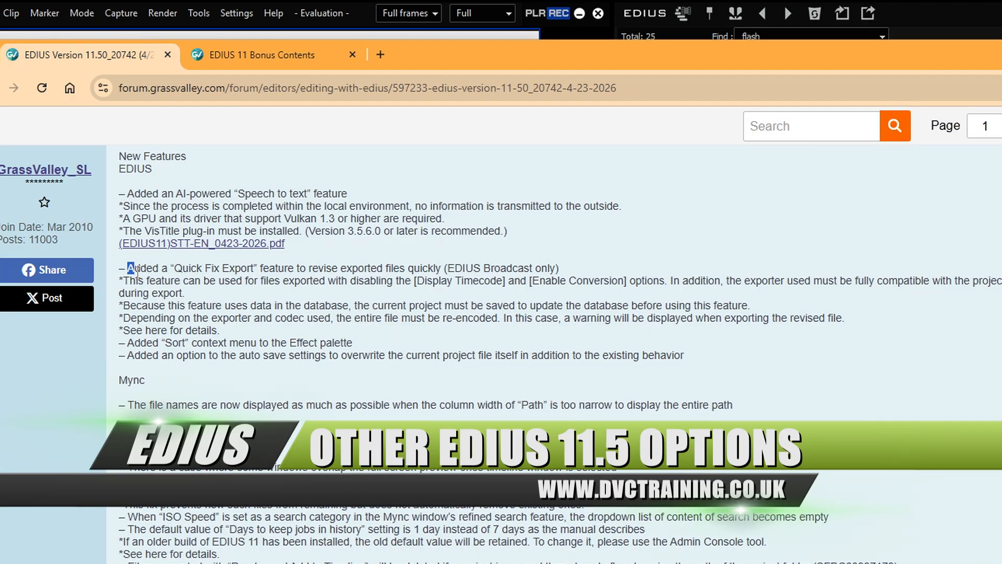
# - Highlight the other new EDIUS features in the version 11.50 release notes, including Quick Fix Export
pyautogui.moveTo(127, 268); pyautogui.dragTo(318, 359)
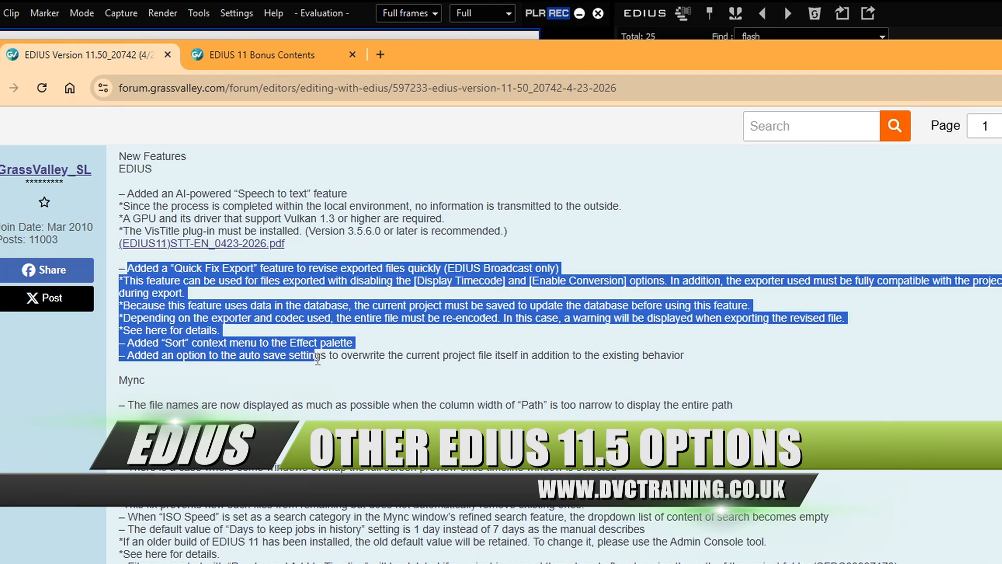
pyautogui.click(448, 264)
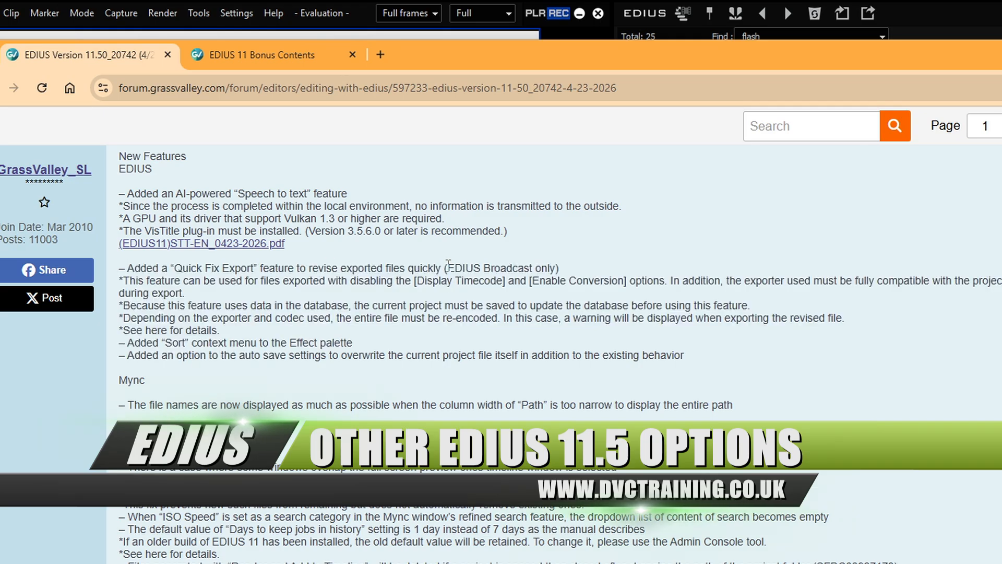
pyautogui.moveTo(119, 256); pyautogui.dragTo(596, 274)
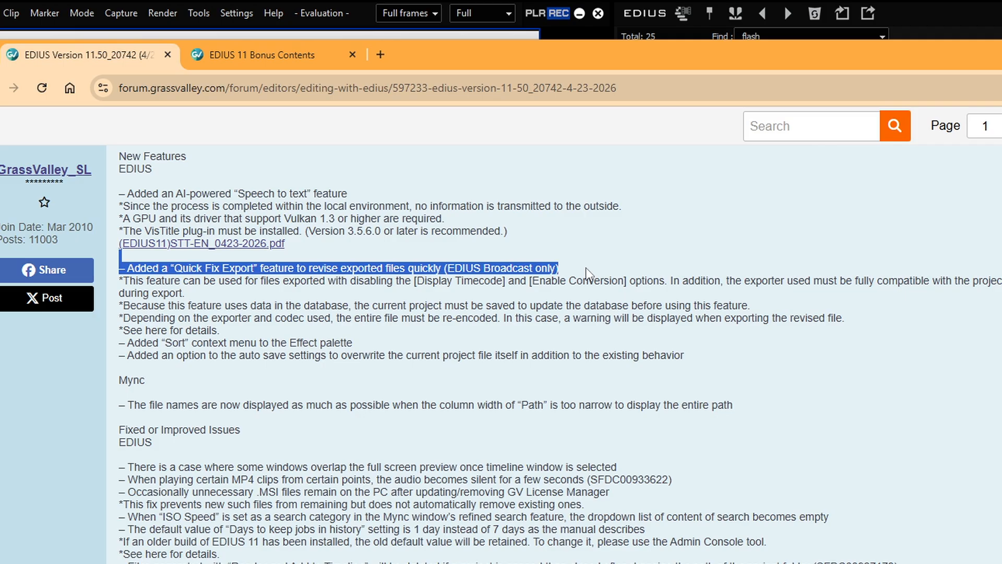
pyautogui.click(587, 269)
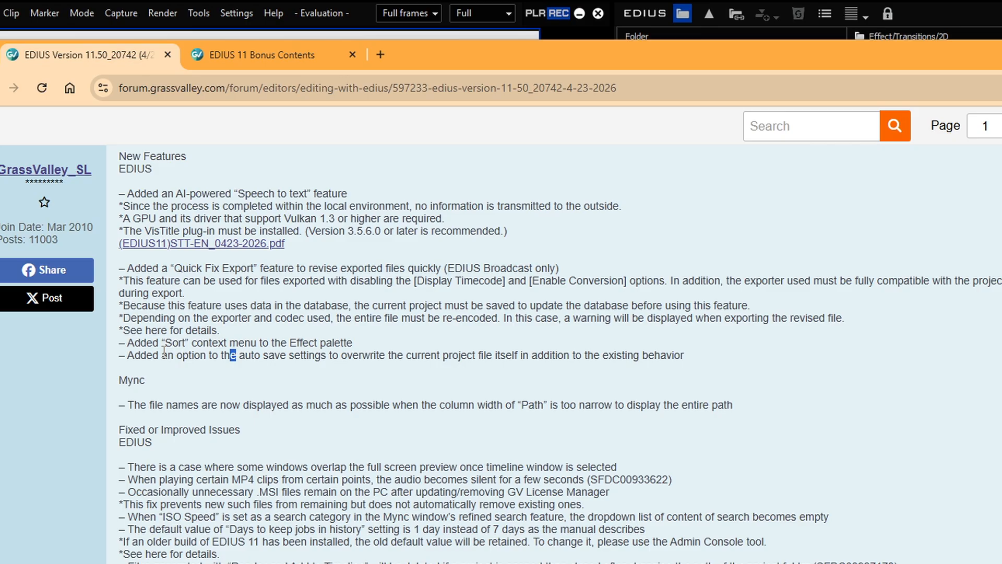
# - Enable Overwrite Current Project File for auto save in the EDIUS user settings for projects
pyautogui.click(250, 355)
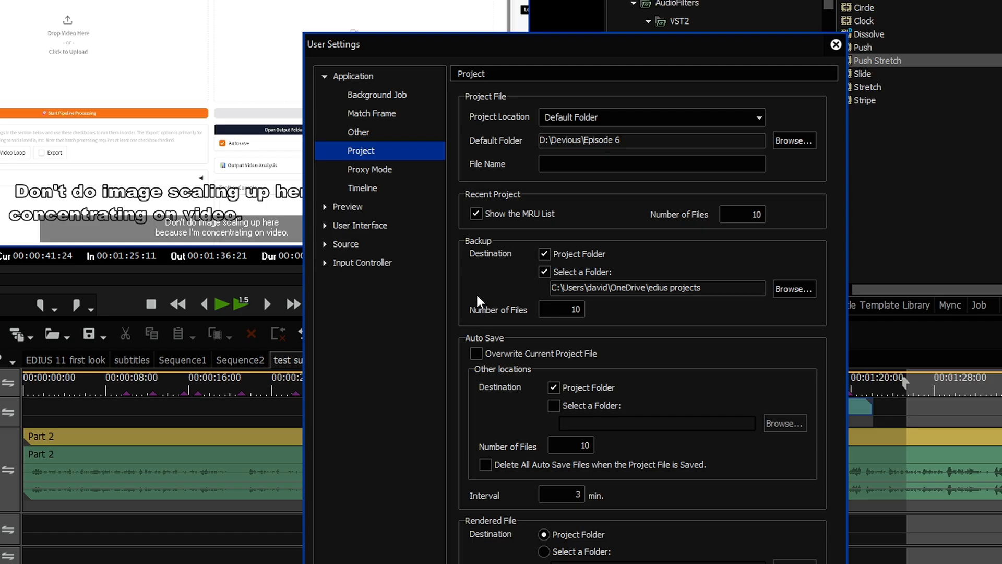
pyautogui.click(481, 355)
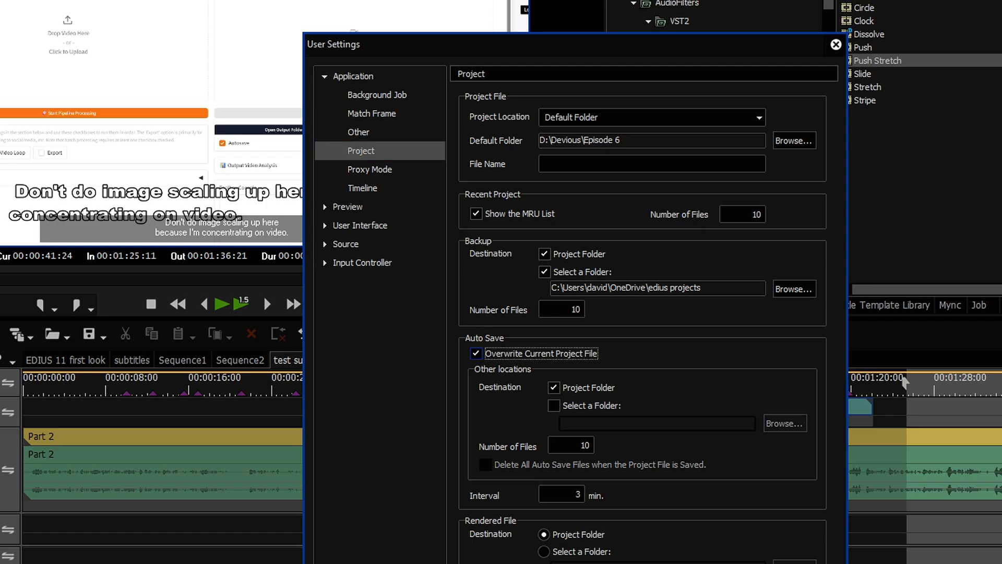